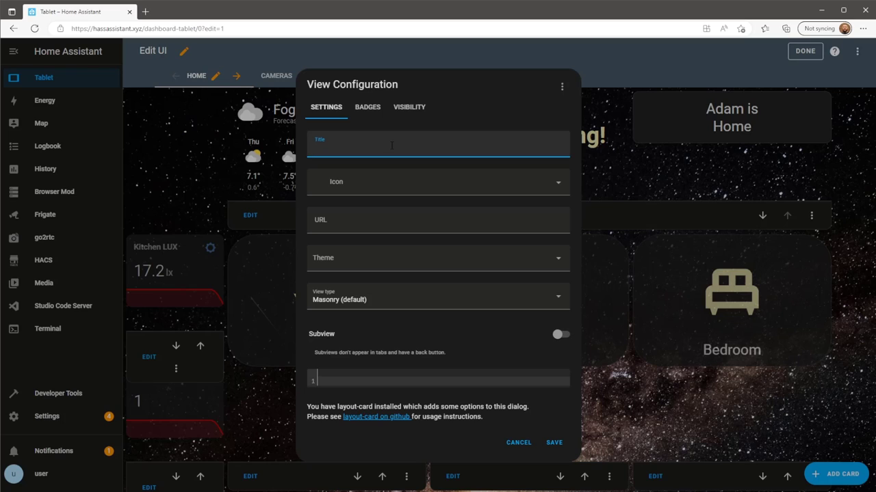
# Title the new view Kitchen and set its view type to Grid (layout-card)
pyautogui.write('Kitchen')
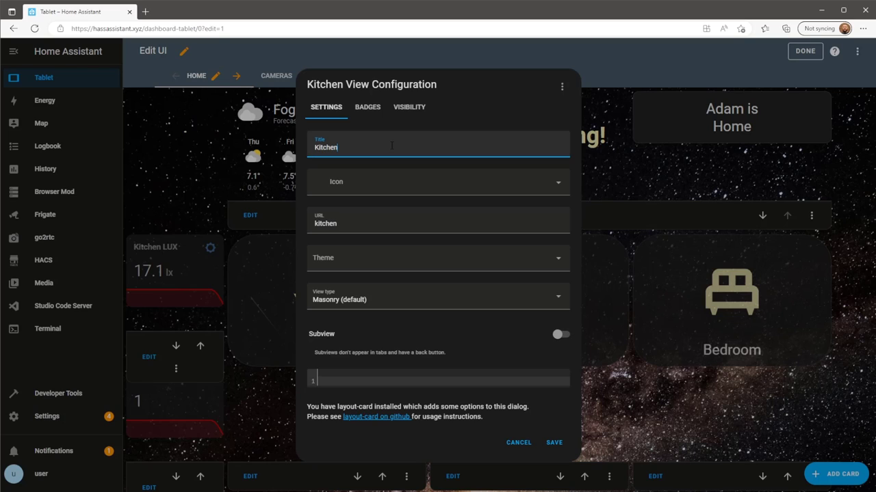
pyautogui.click(385, 298)
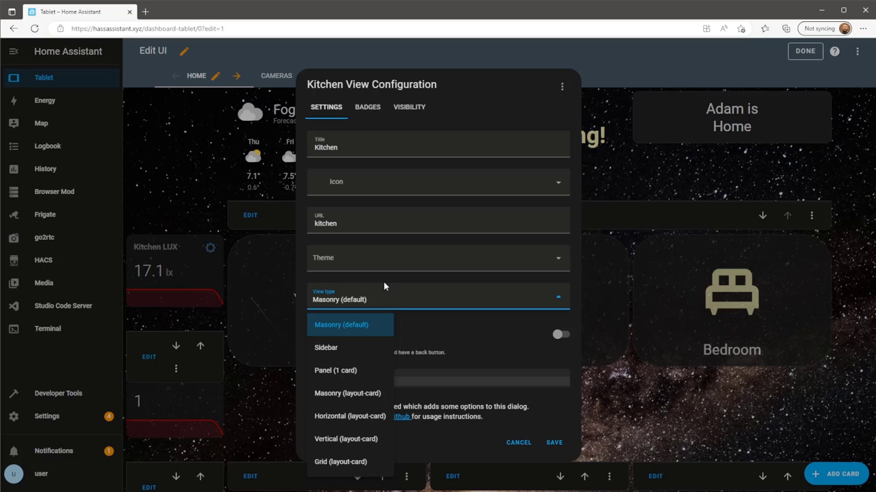
pyautogui.click(375, 466)
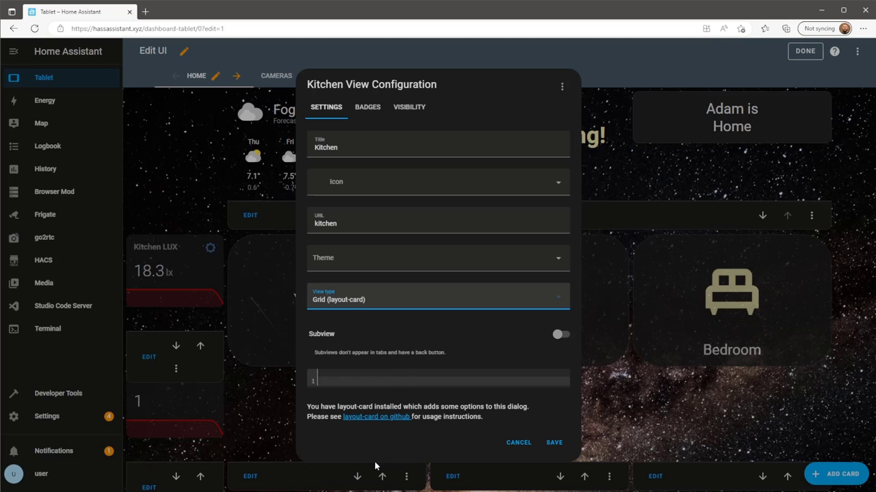
# In the view's layout options, add "gridrows: auto" and "grid-template-columns: 35% 30% 35%"
pyautogui.click(373, 384)
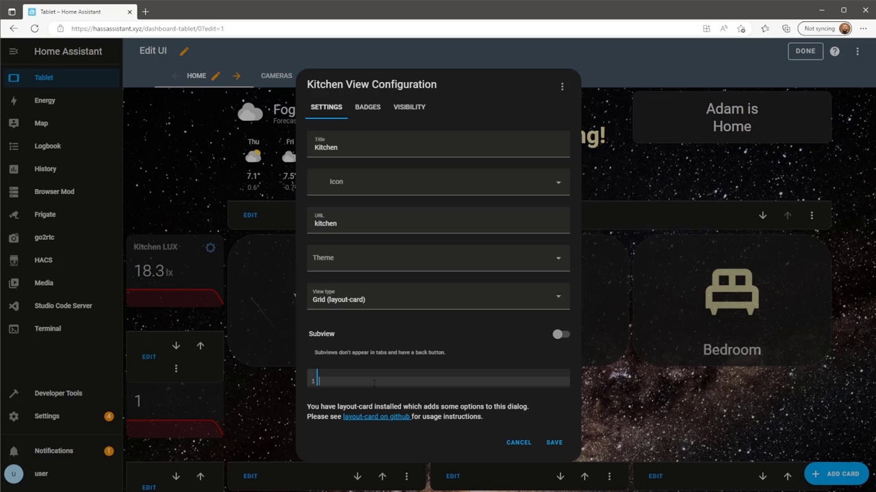
pyautogui.write('gridrows: auto')
pyautogui.press('Return')
pyautogui.write('grid')
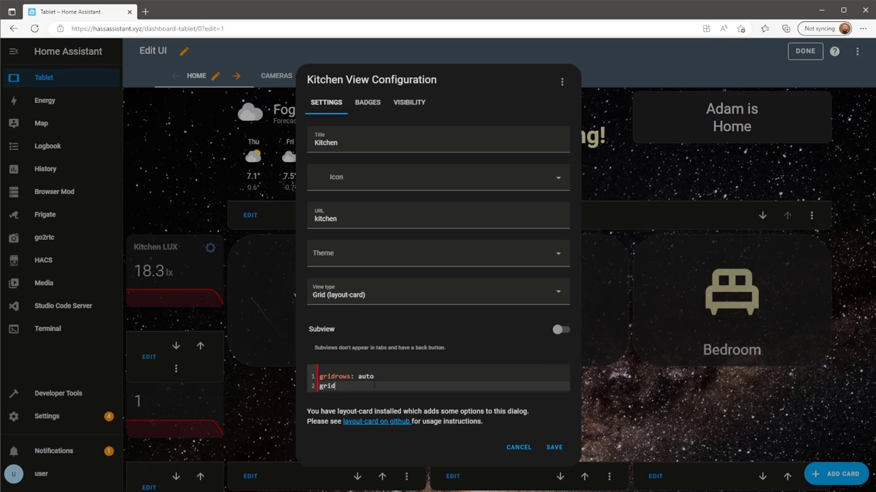
pyautogui.write('-template-columns: 35%')
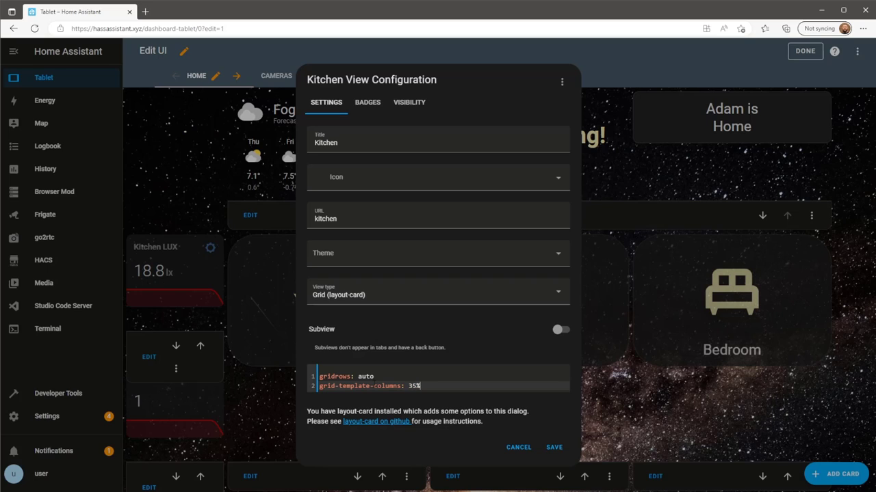
pyautogui.write(' 30% 35%')
pyautogui.press('Return')
# Add a multi-line grid-template-areas option with rows "h1 h1 h1" and "m1 c1 m2", and save the Kitchen view
pyautogui.write('gri')
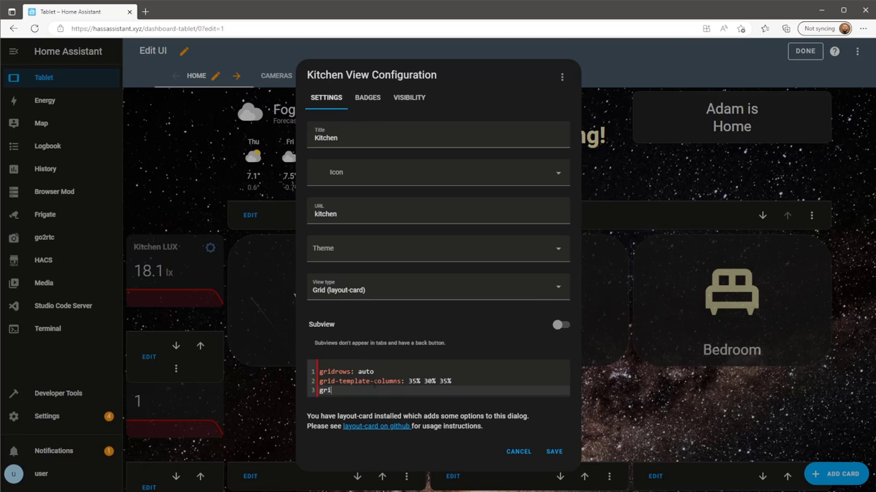
pyautogui.write('d-template-areas: |')
pyautogui.press('Return')
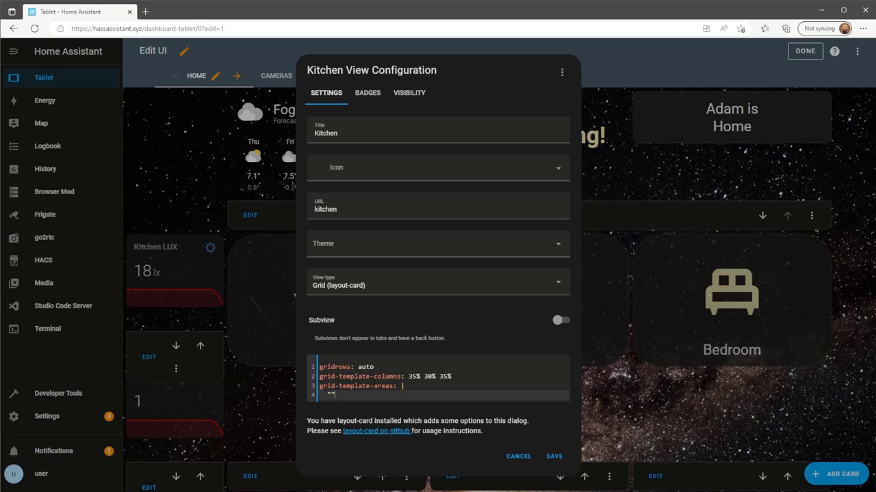
pyautogui.write('"h1 h1 h1')
pyautogui.press('Return')
pyautogui.write('"')
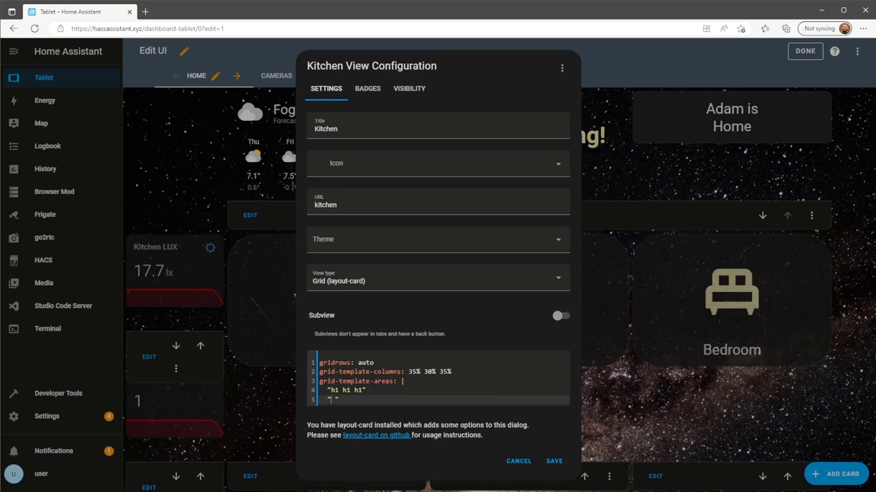
pyautogui.write('m1 c1 m2')
pyautogui.click(553, 461)
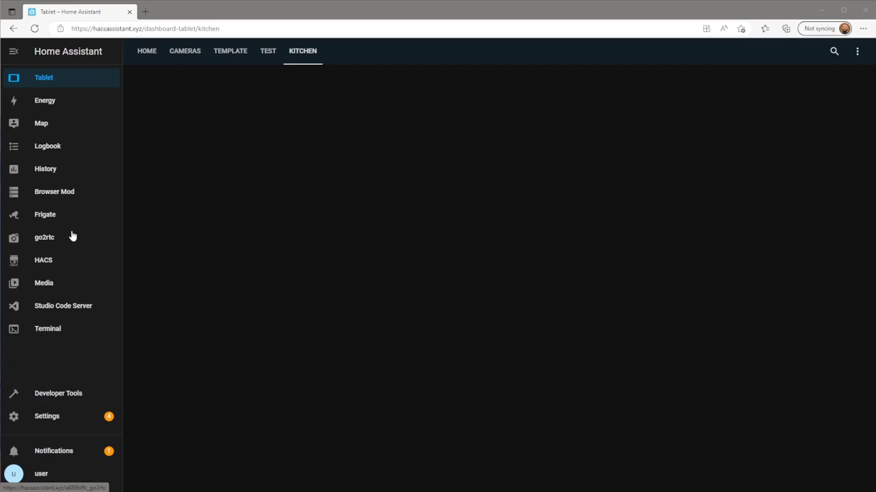
# In Studio Code Server, view washing-machine-on.png and washing-machineoff.png in the www/pictures folder
pyautogui.click(84, 305)
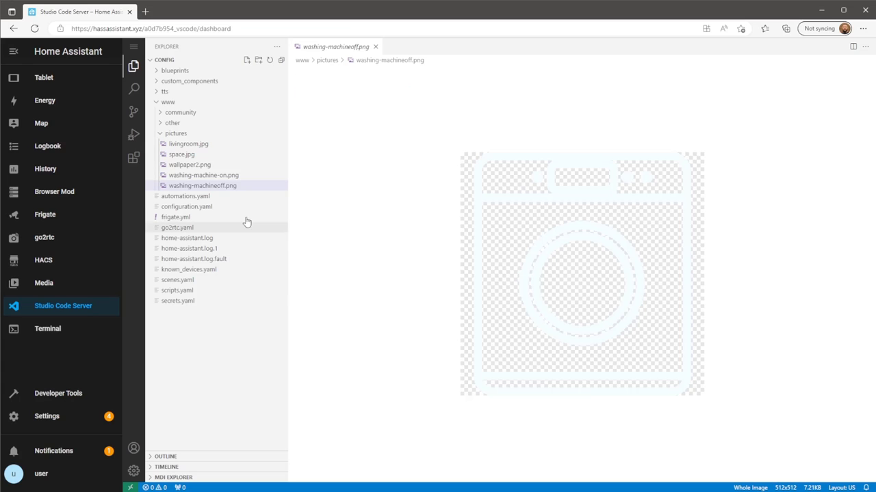
pyautogui.click(241, 178)
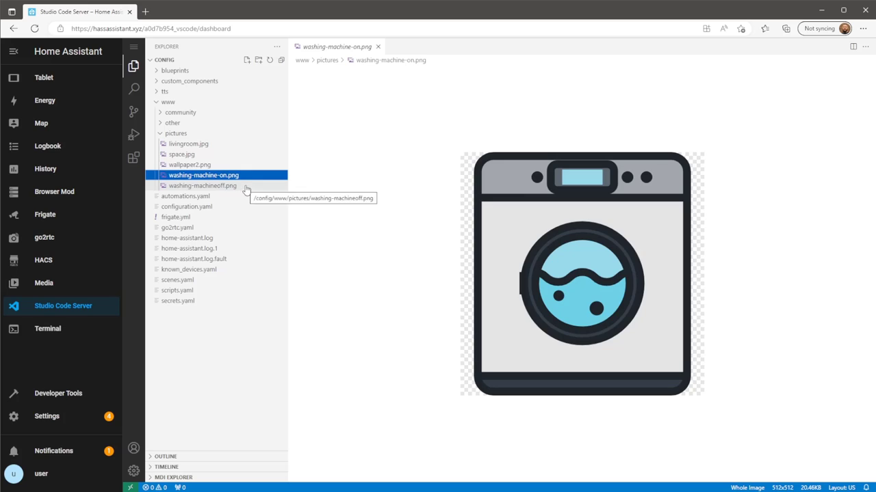
pyautogui.click(246, 189)
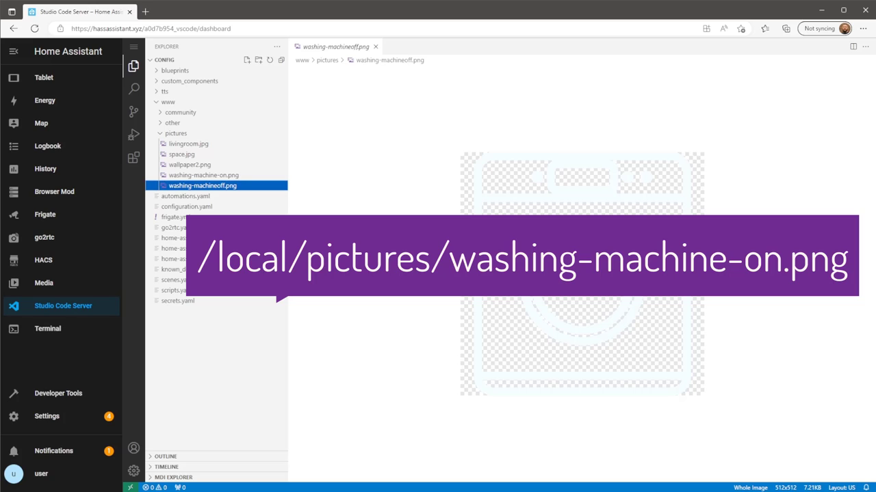
# Start a new Toggle helper in the Devices & Services settings
pyautogui.click(71, 418)
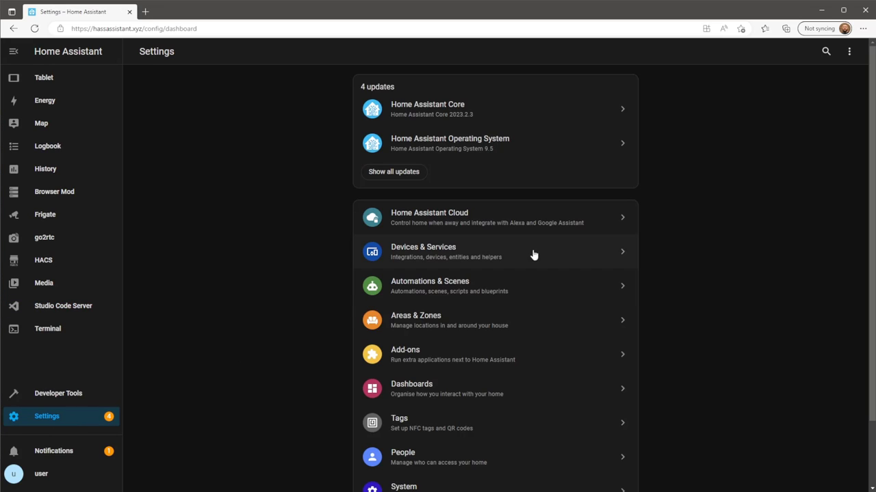
pyautogui.click(586, 254)
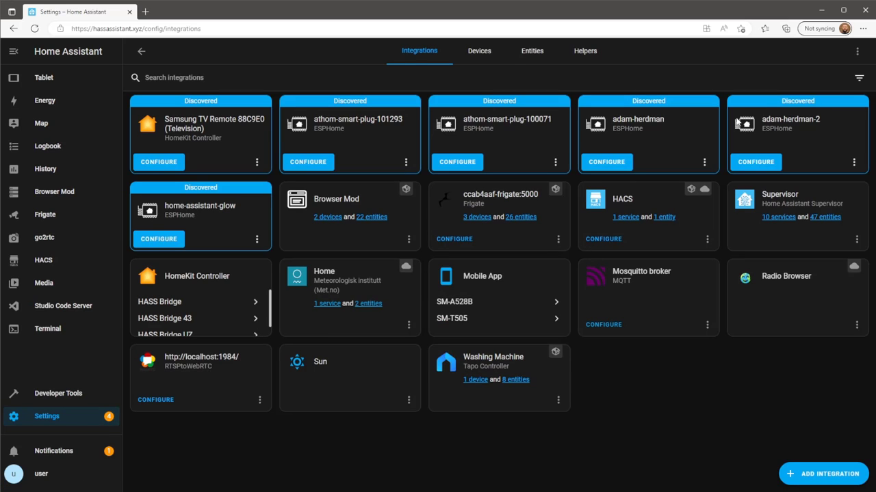
pyautogui.click(588, 58)
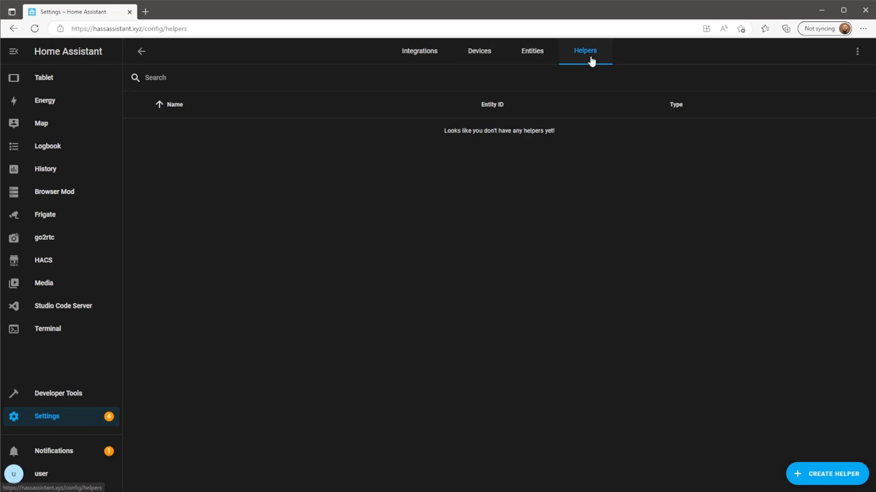
pyautogui.click(825, 477)
pyautogui.scroll(-1, 491, 257)
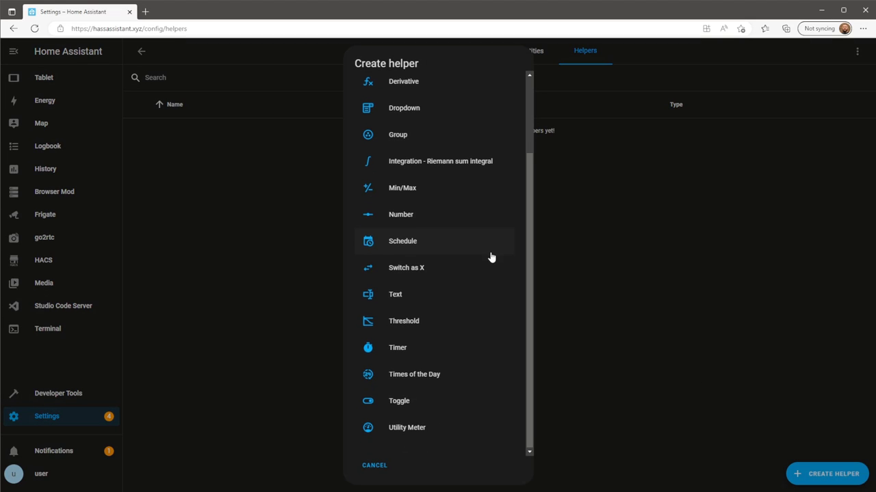
pyautogui.click(450, 403)
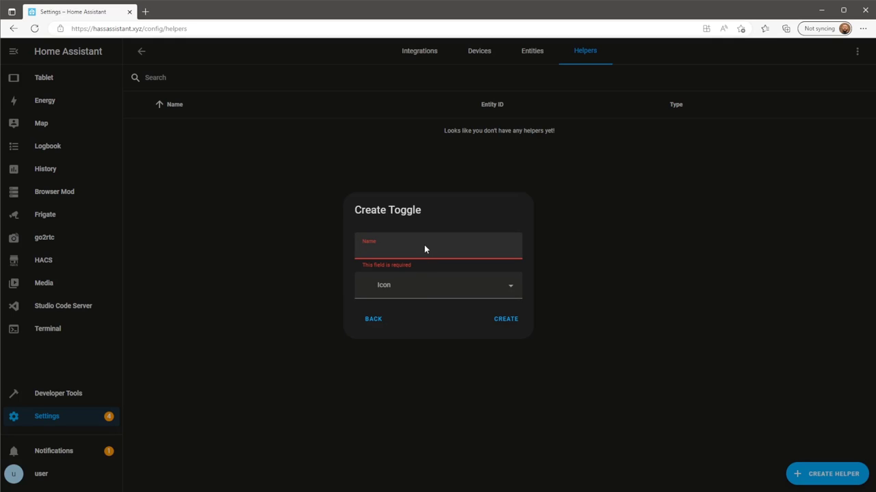
# Name the toggle Washing Machine Status, give it the mdi:washing-machine icon and create it
pyautogui.write('Washing Ma')
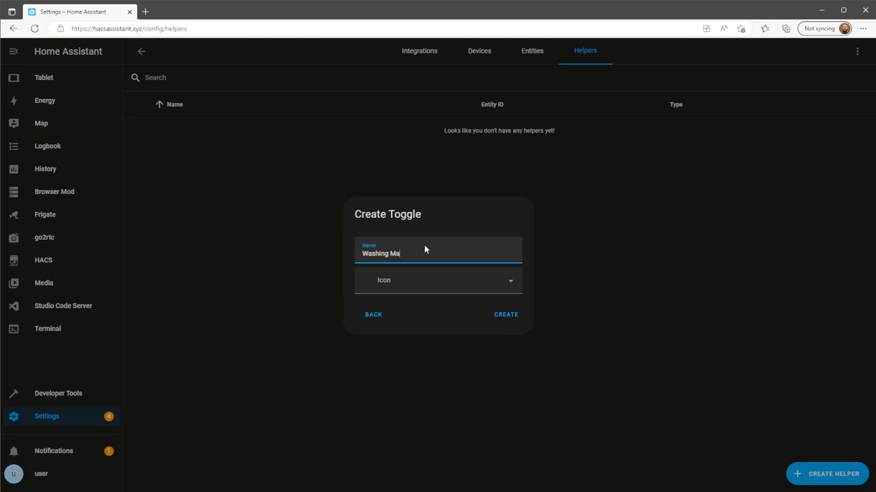
pyautogui.write('chine Status')
pyautogui.click(442, 270)
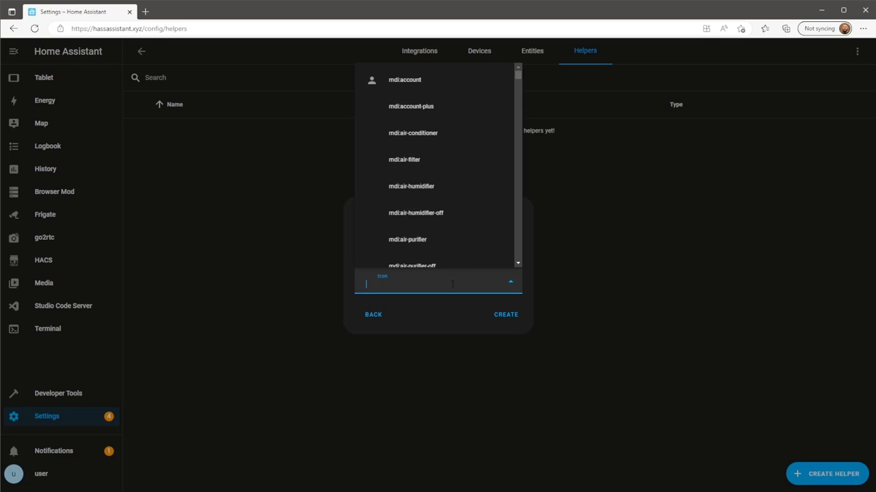
pyautogui.write('was')
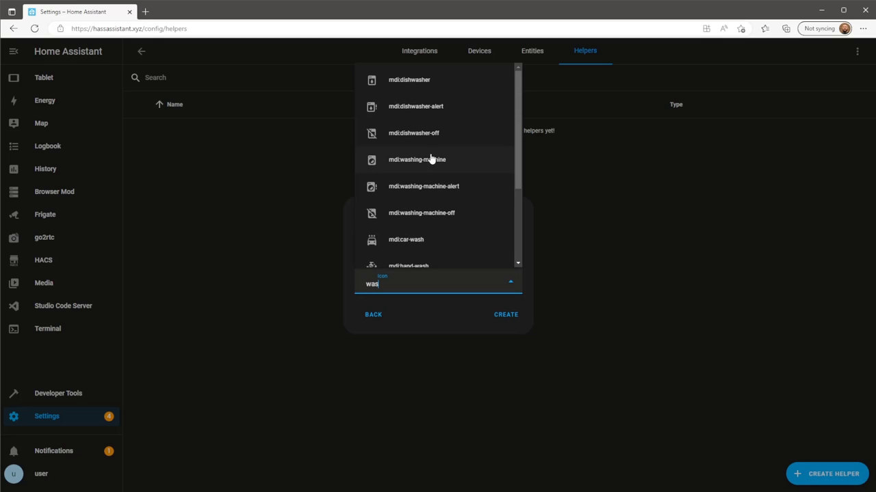
pyautogui.click(454, 170)
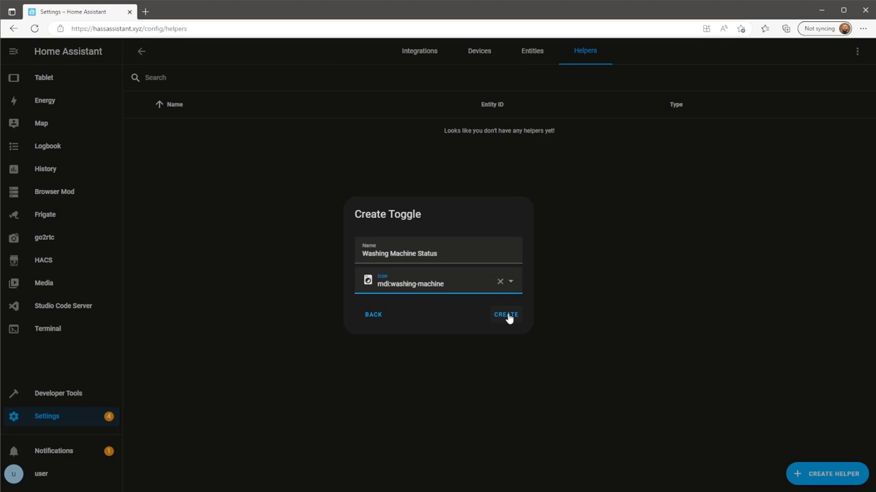
pyautogui.click(506, 315)
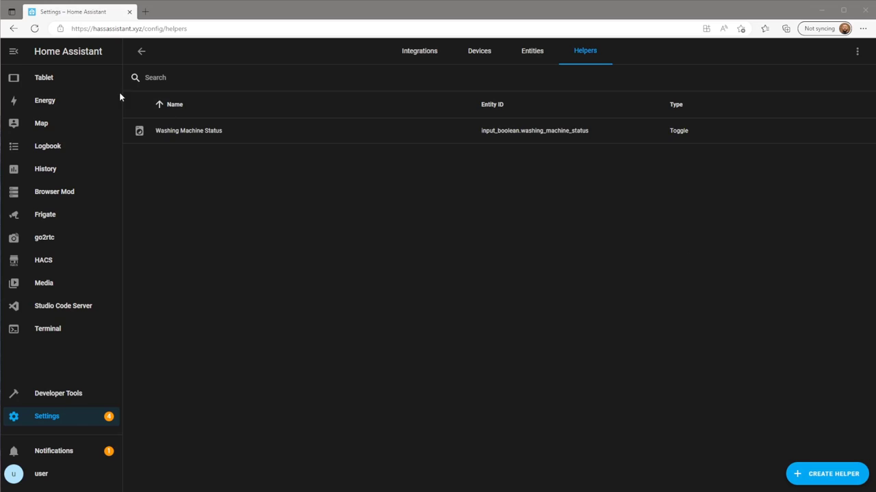
# Open the Tablet dashboard's Kitchen view in edit mode
pyautogui.click(80, 81)
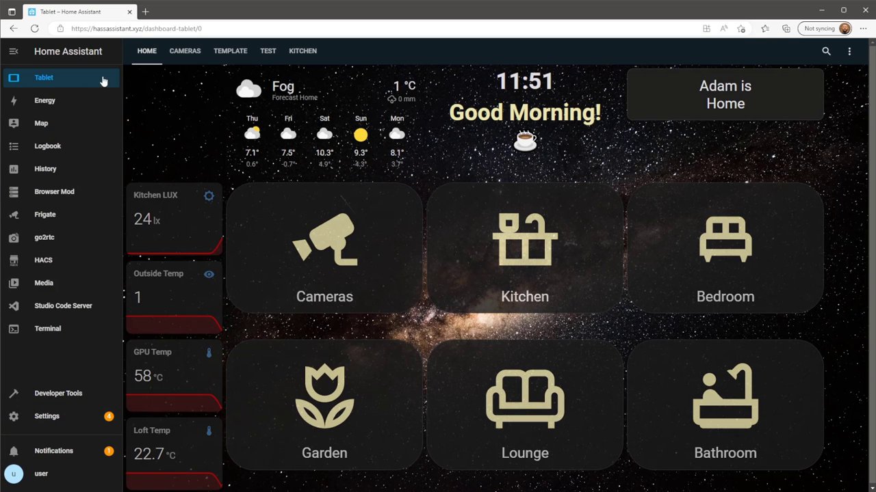
pyautogui.click(313, 59)
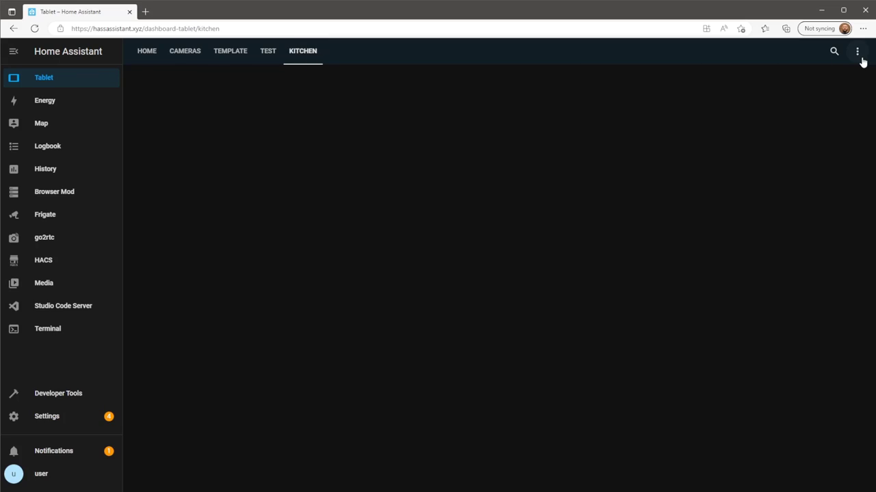
pyautogui.click(858, 55)
pyautogui.click(855, 76)
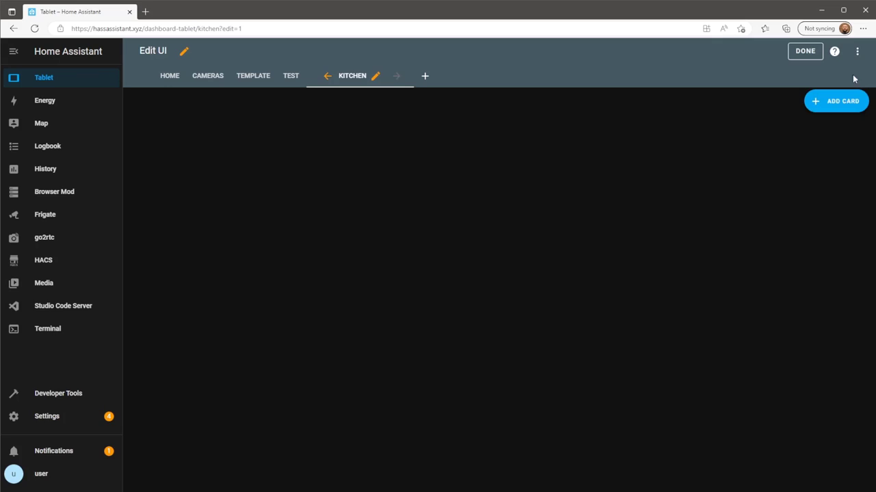
# Find the Custom: Button-Card and add it as a new card to the Kitchen view
pyautogui.click(835, 107)
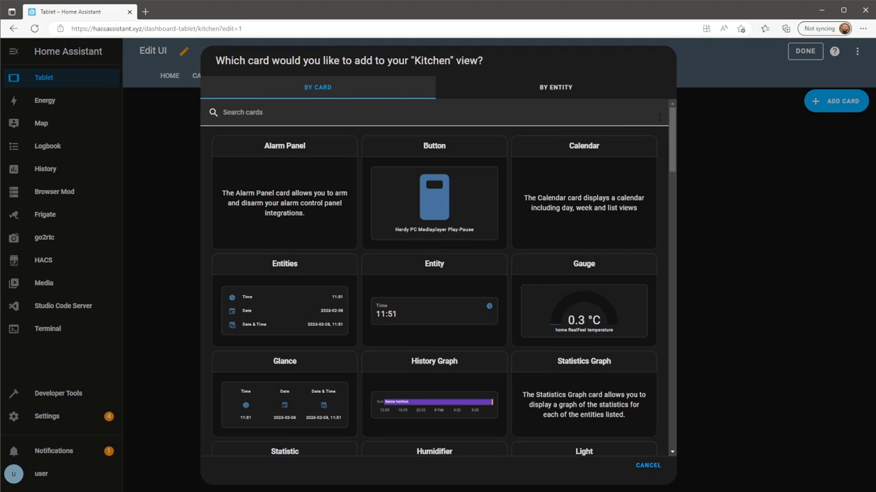
pyautogui.click(598, 113)
pyautogui.write('butt')
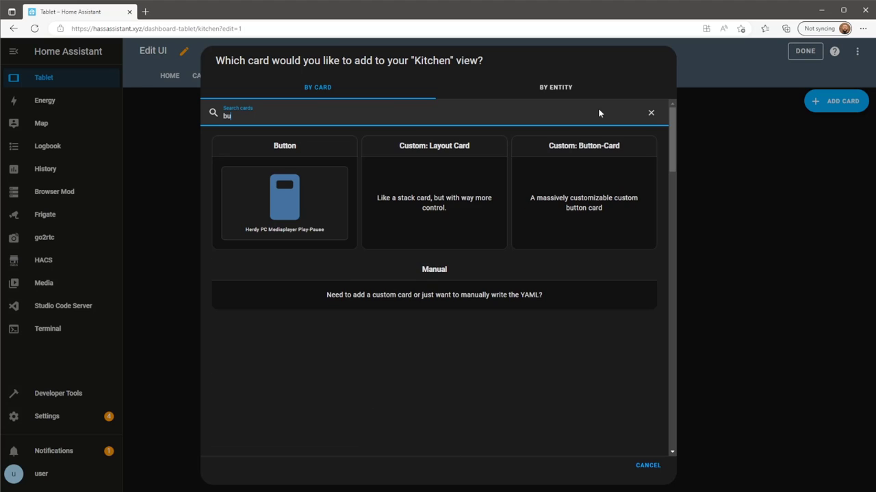
pyautogui.click(580, 162)
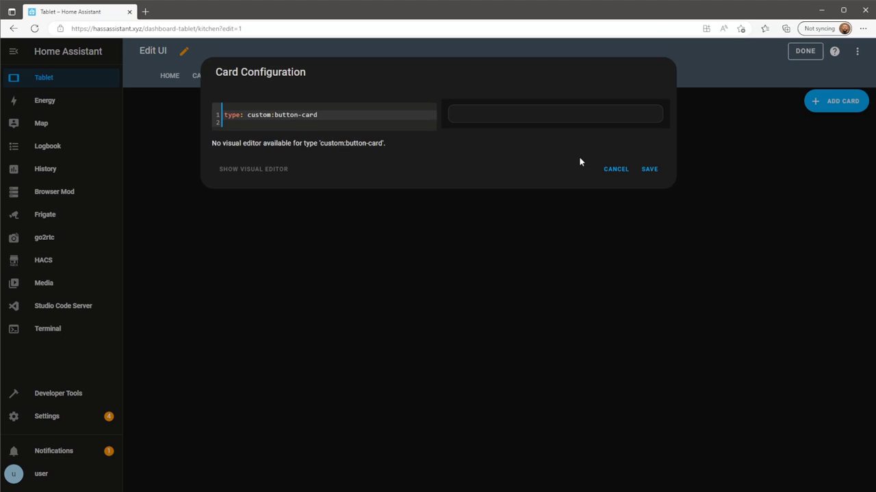
# Set the button card's entity to input_boolean.washing_machine_status and begin a new line in its configuration
pyautogui.click(357, 127)
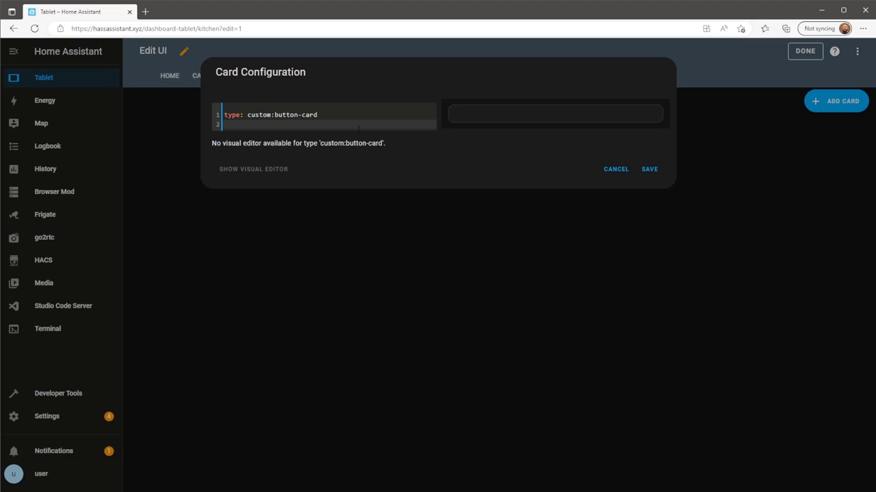
pyautogui.write('en')
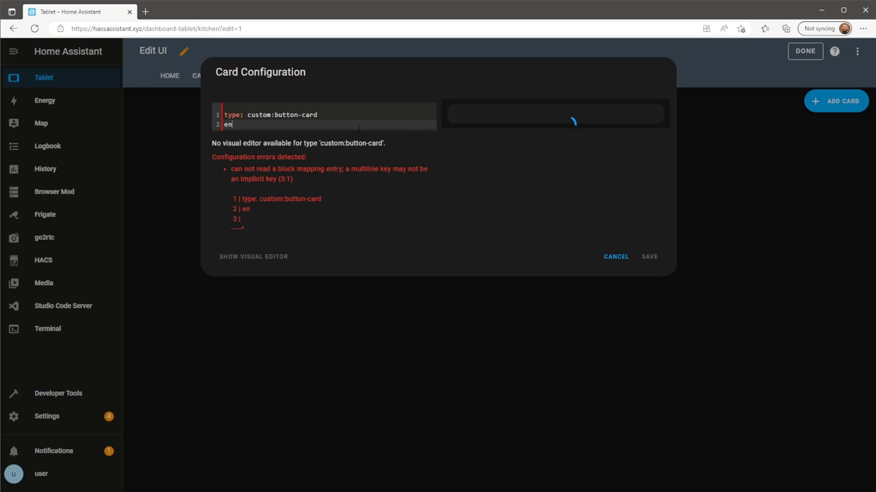
pyautogui.write('tity: ')
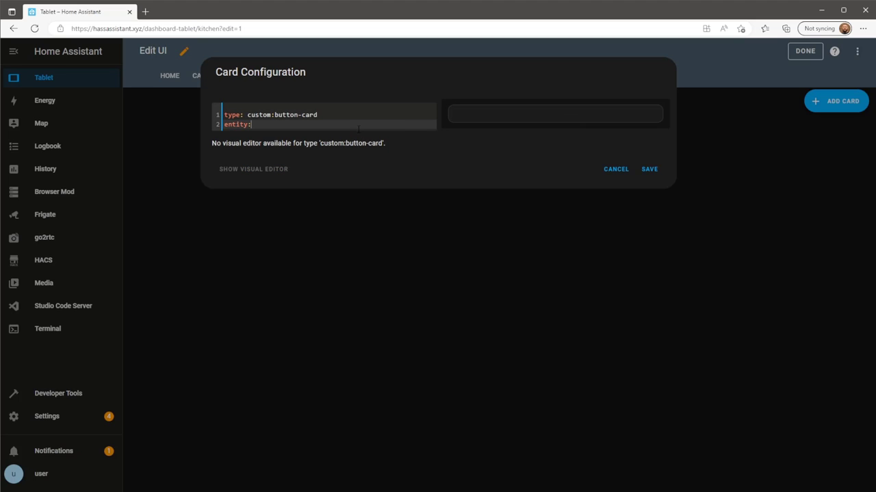
pyautogui.write('input_boolean.')
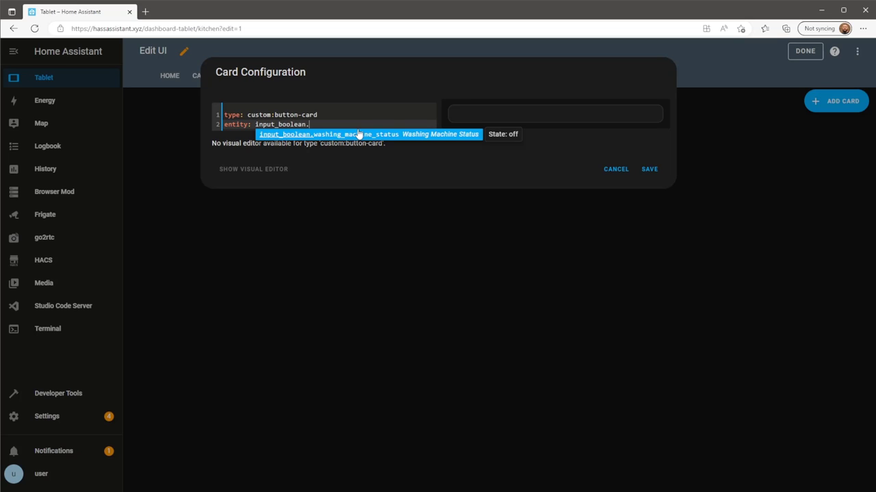
pyautogui.click(399, 135)
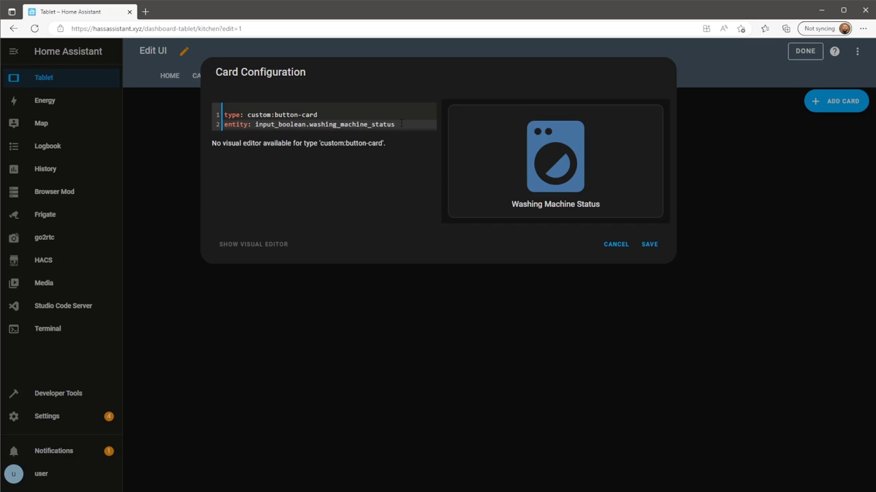
pyautogui.press('Return')
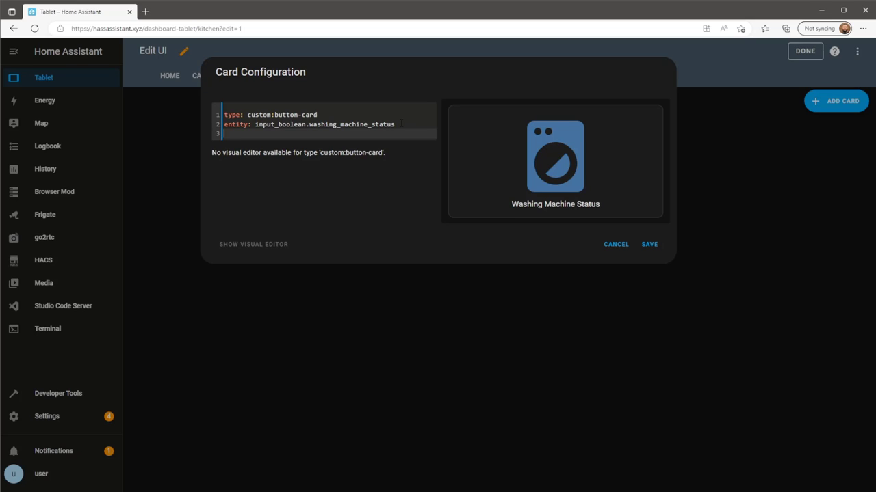
# Add show_entity_picture: true and show_name: false to the button card's configuration
pyautogui.write('show')
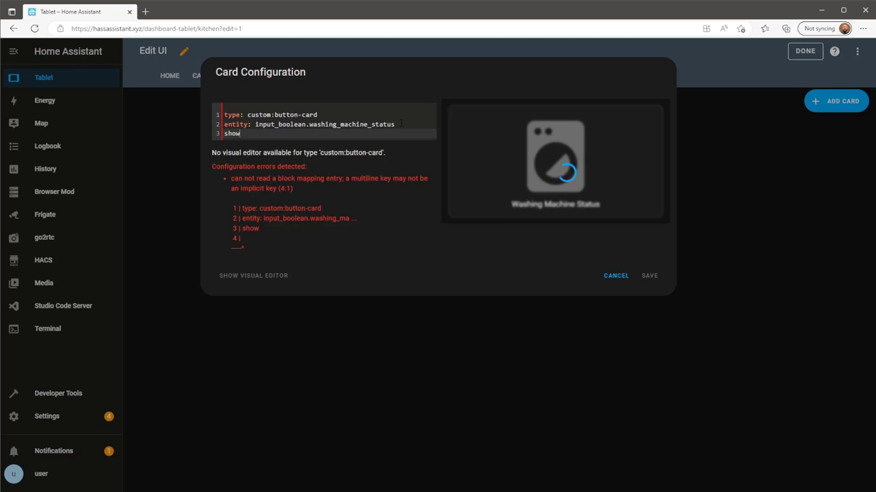
pyautogui.write('_entity_picture')
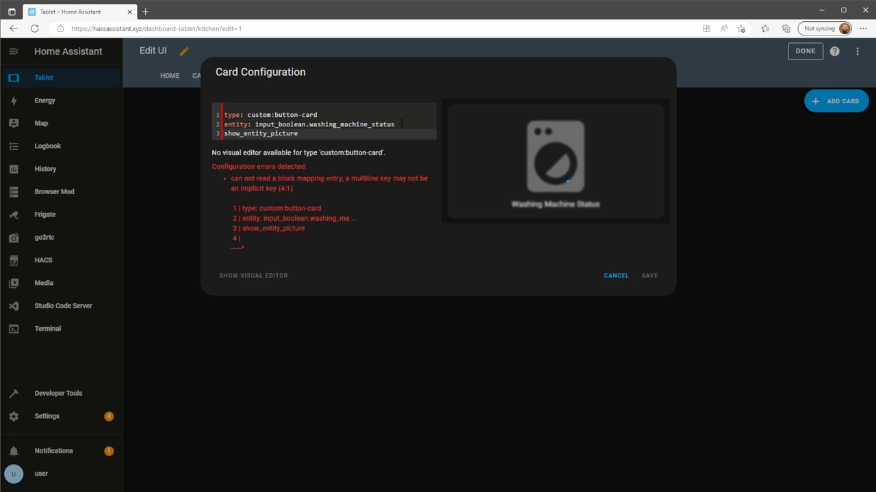
pyautogui.write(': true')
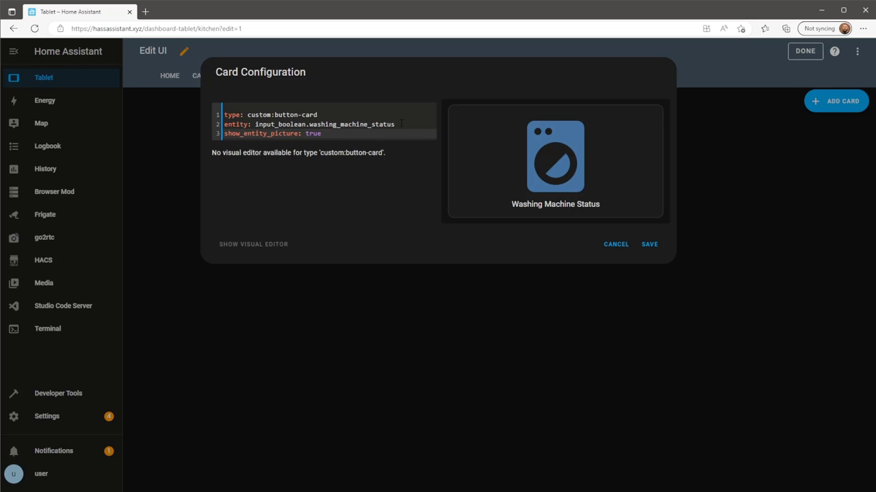
pyautogui.press('Return')
pyautogui.write('sh')
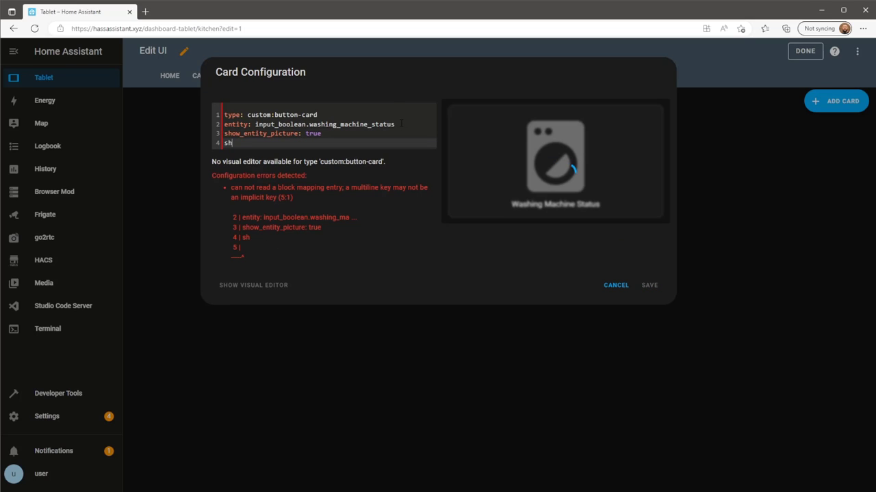
pyautogui.write('ow_name: f')
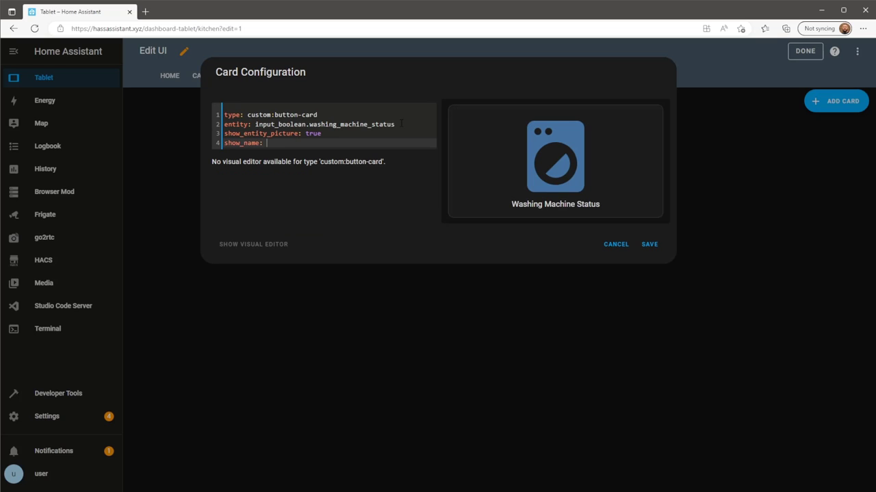
pyautogui.write('alse')
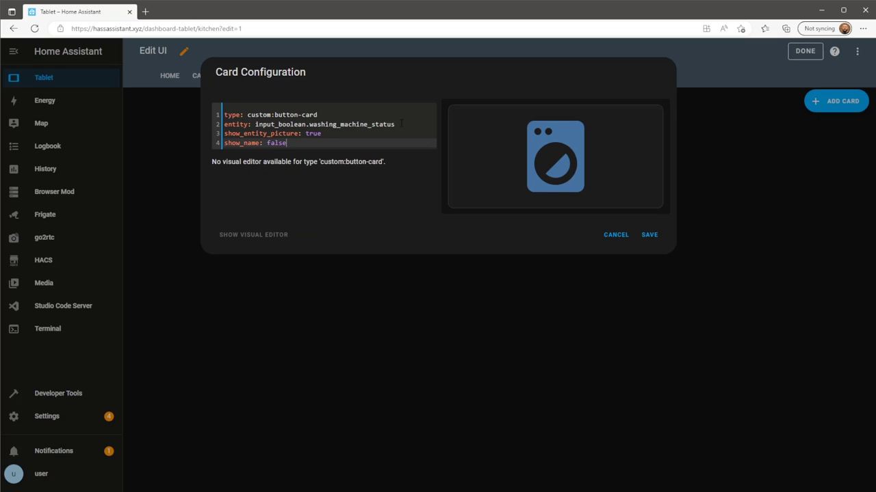
pyautogui.press('Return')
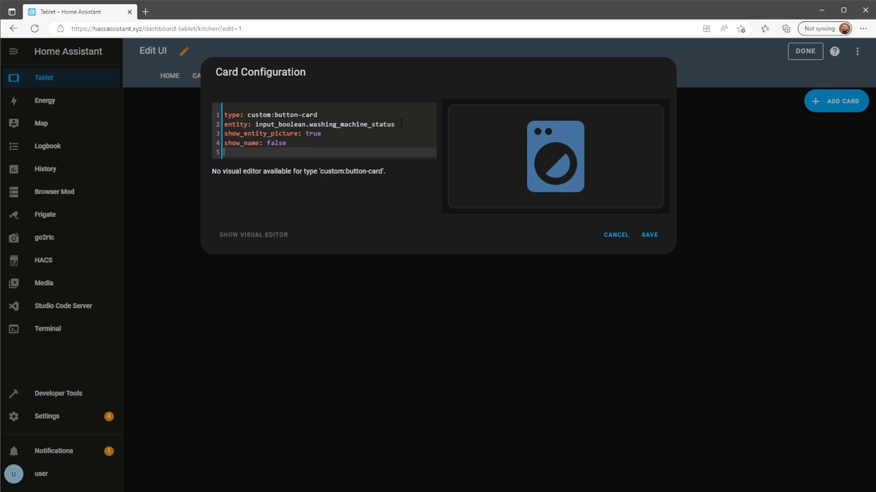
# Begin a state list in the card configuration with a first entry for value 'off'
pyautogui.write('state')
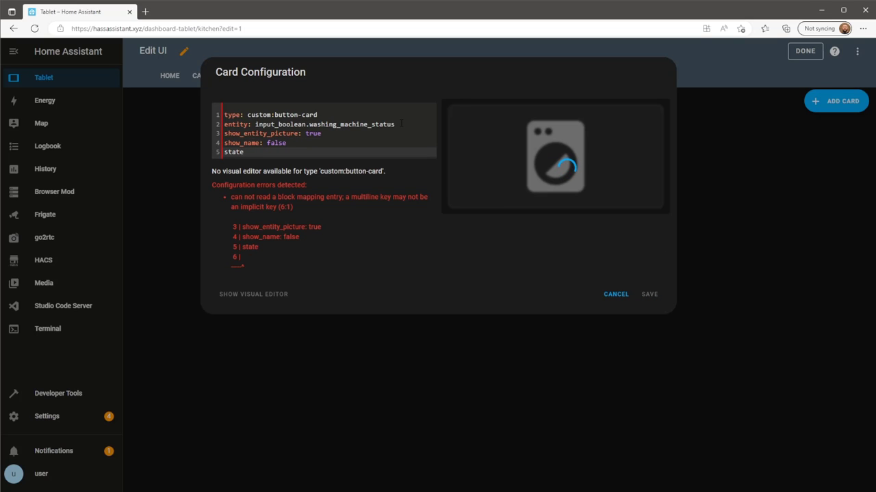
pyautogui.write(':')
pyautogui.press('Return')
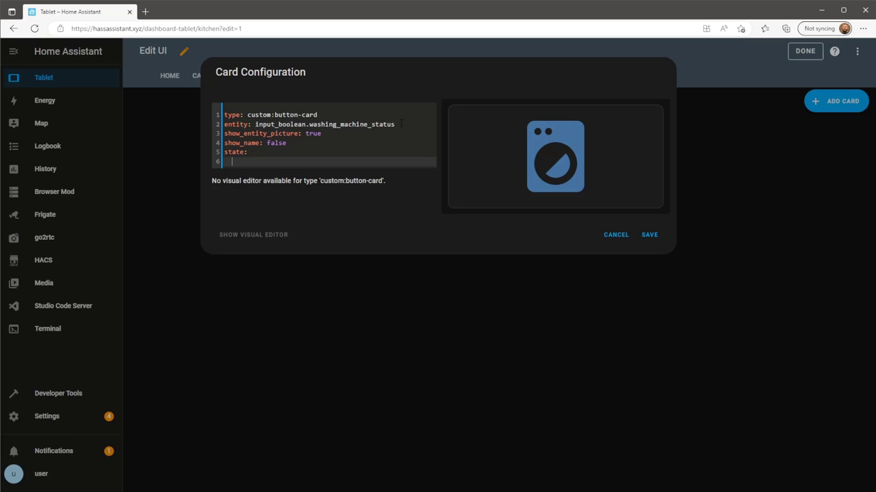
pyautogui.write('valu')
pyautogui.write('e')
pyautogui.write(':')
pyautogui.write(" ''")
pyautogui.write('off')
pyautogui.press('Return')
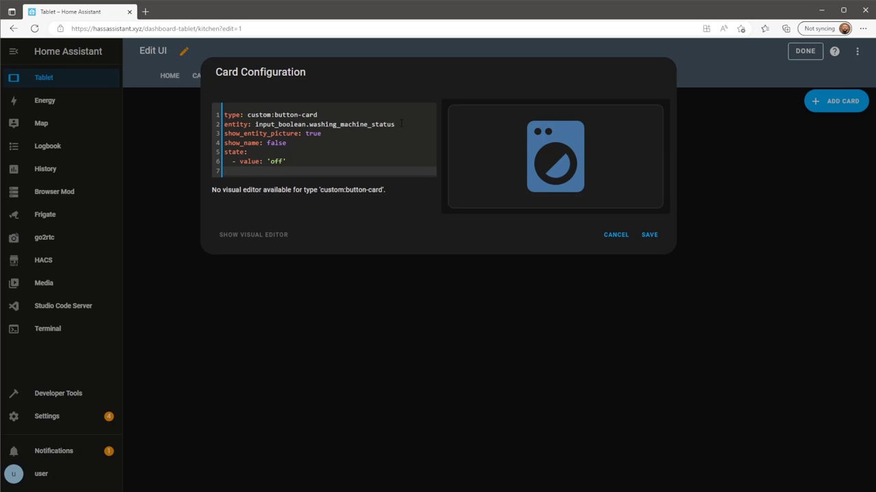
# Set the 'off' state's entity_picture to /local/pictures/washing-machineoff.png
pyautogui.write('ent')
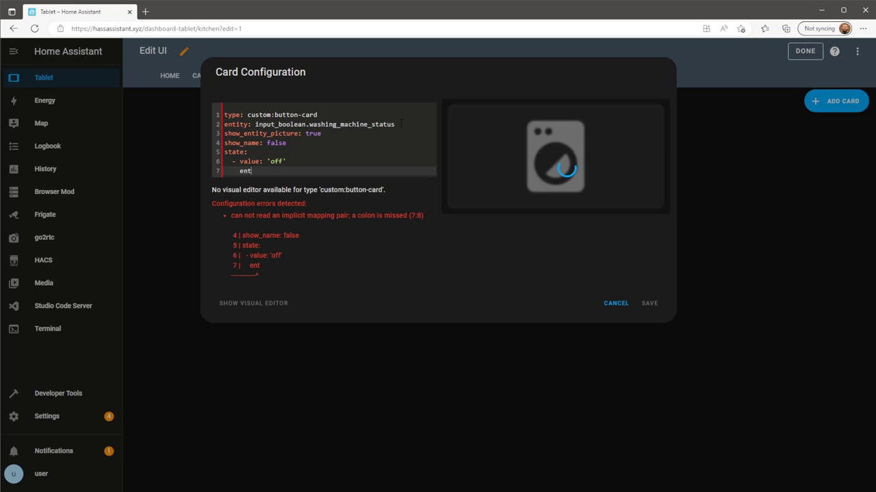
pyautogui.write('ity_picture:')
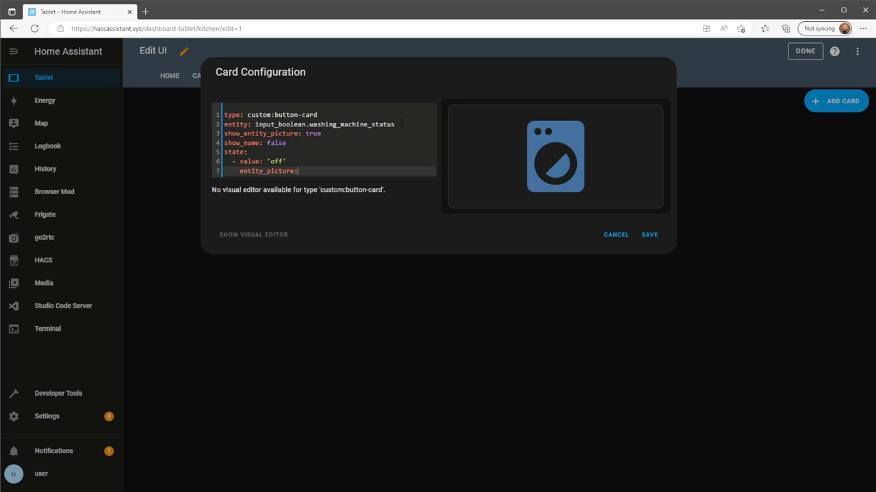
pyautogui.write(' /')
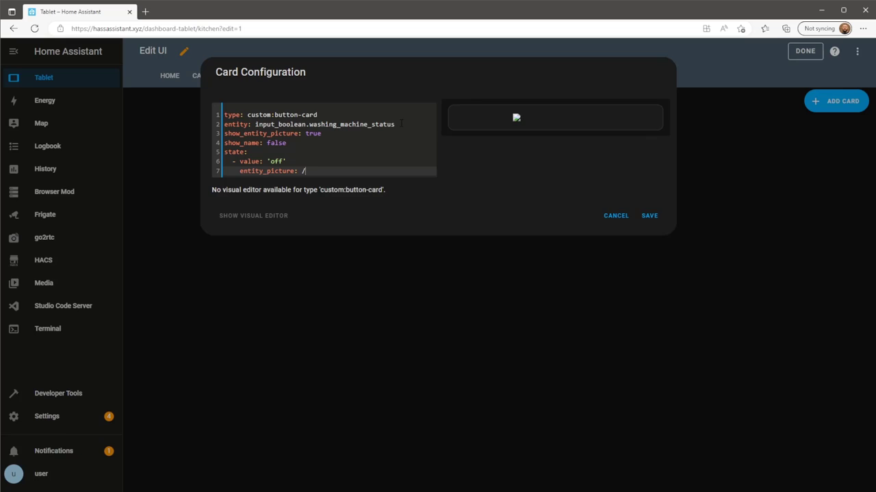
pyautogui.write('local/')
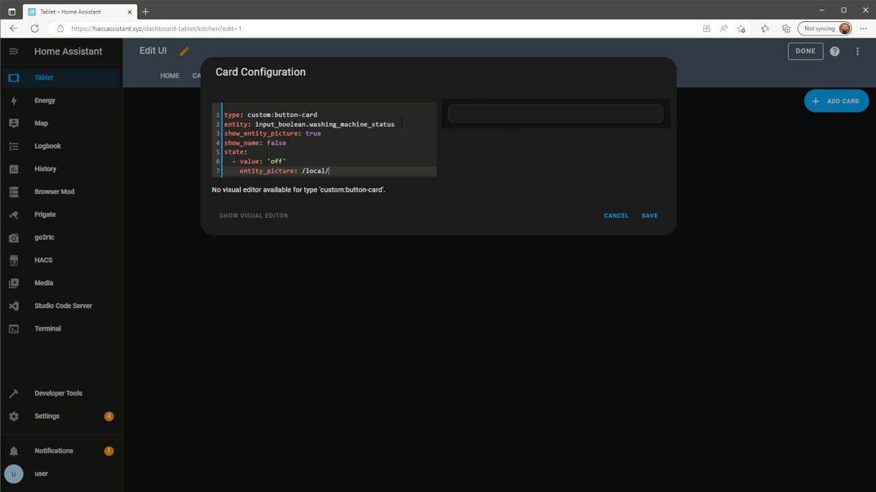
pyautogui.write('pictures')
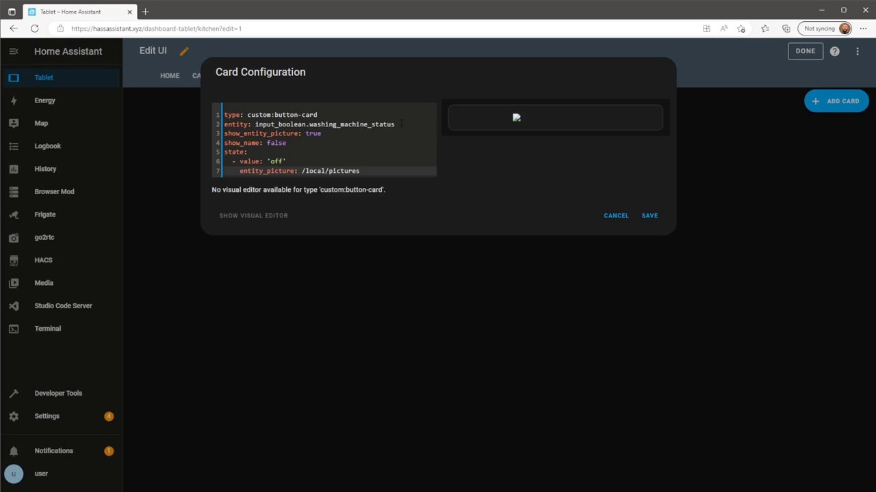
pyautogui.write('/washing-machineoff.png')
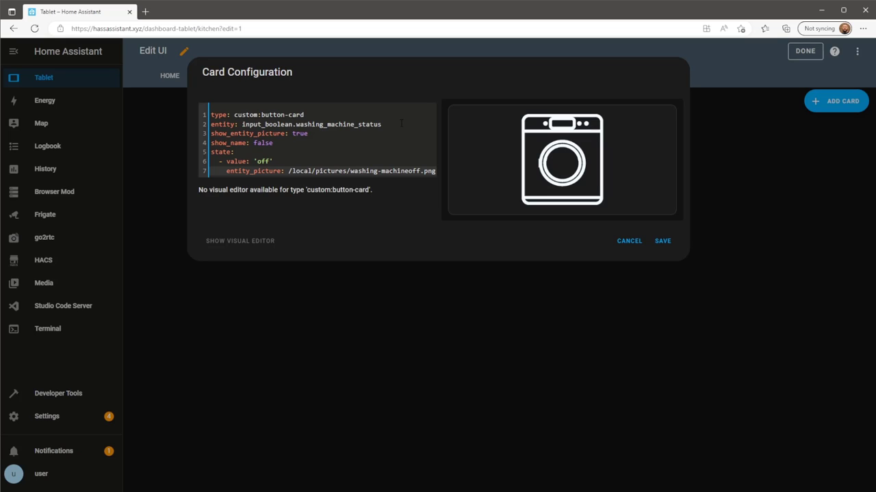
pyautogui.press('Return')
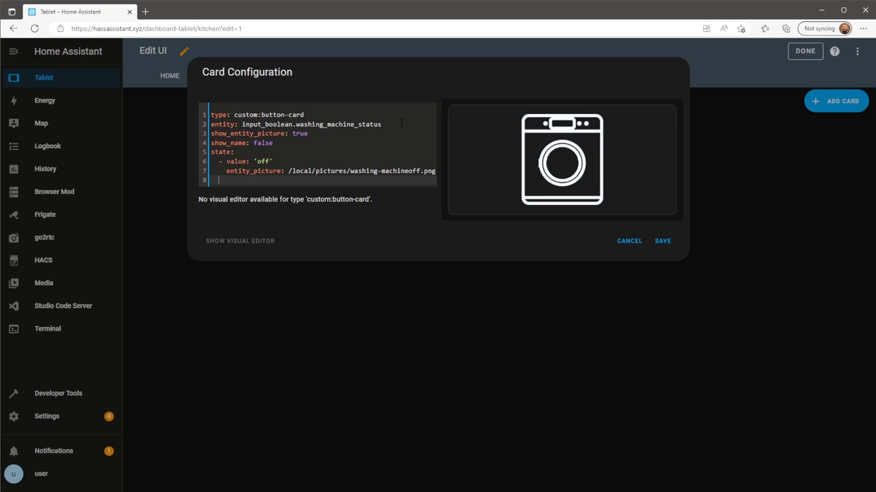
# Add a state entry for value 'on' with entity_picture /local/pictures/washing-machine-on.png, reusing the folder path from the 'off' entry
pyautogui.write("- value: 'on")
pyautogui.press('Return')
pyautogui.write('en')
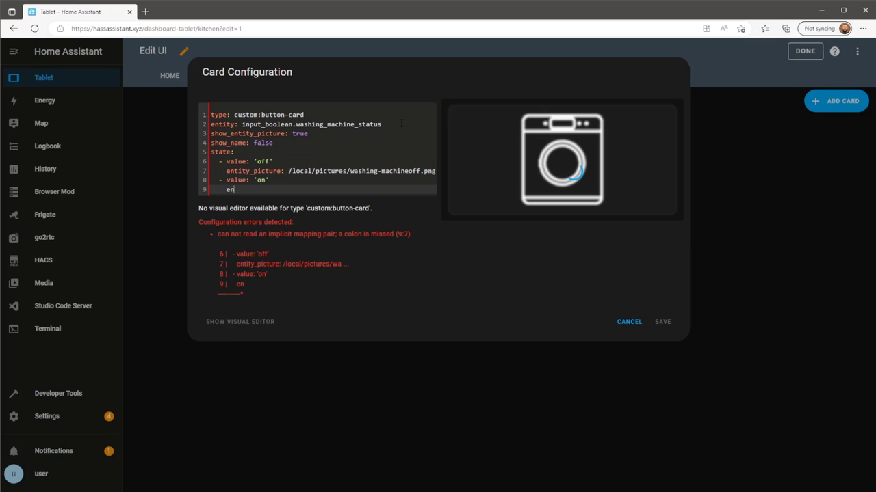
pyautogui.write('tity_picture')
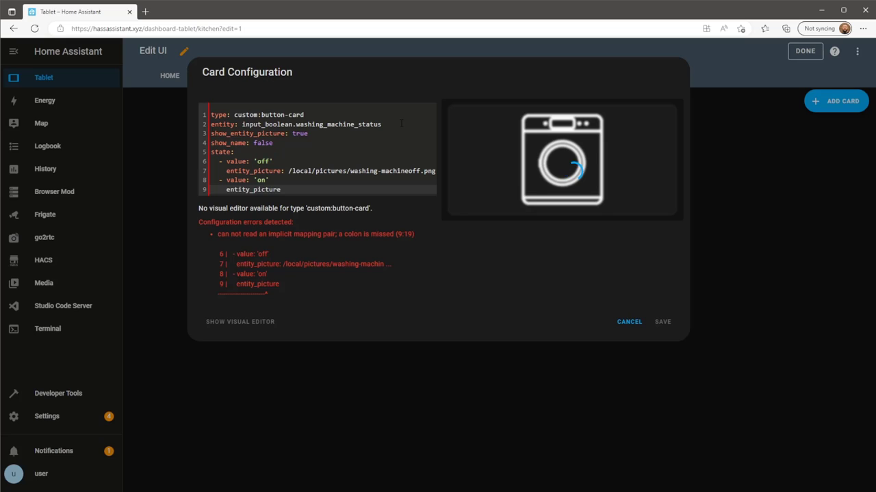
pyautogui.write(':')
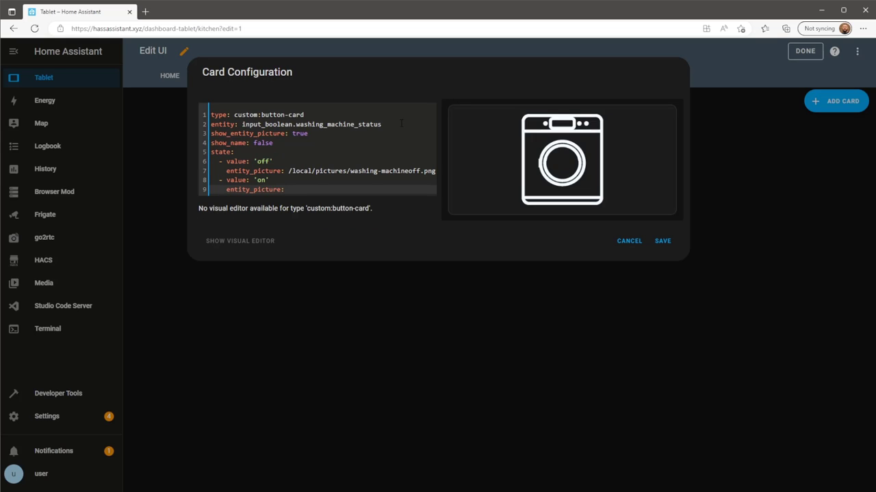
pyautogui.moveTo(351, 171); pyautogui.dragTo(288, 171)
pyautogui.hotkey('ctrl', 'c')
pyautogui.click(299, 189)
pyautogui.hotkey('ctrl', 'v')
pyautogui.write('washing')
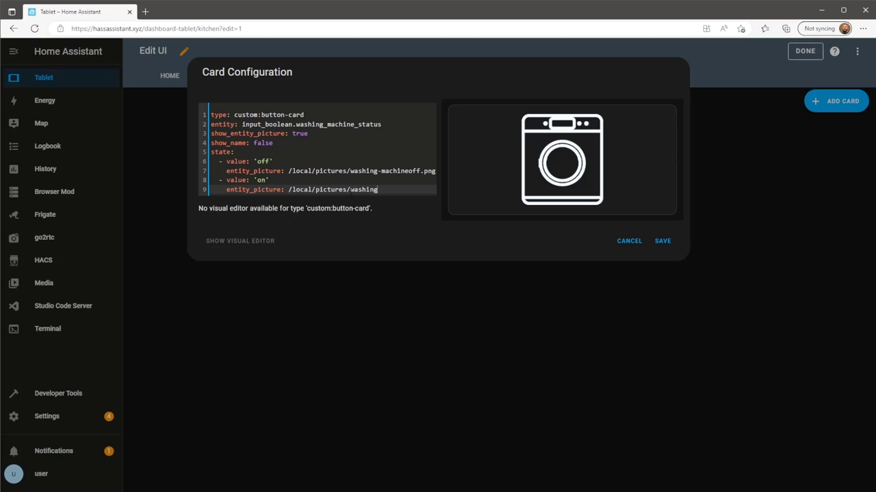
pyautogui.write('-machine-on.png')
pyautogui.press('Return')
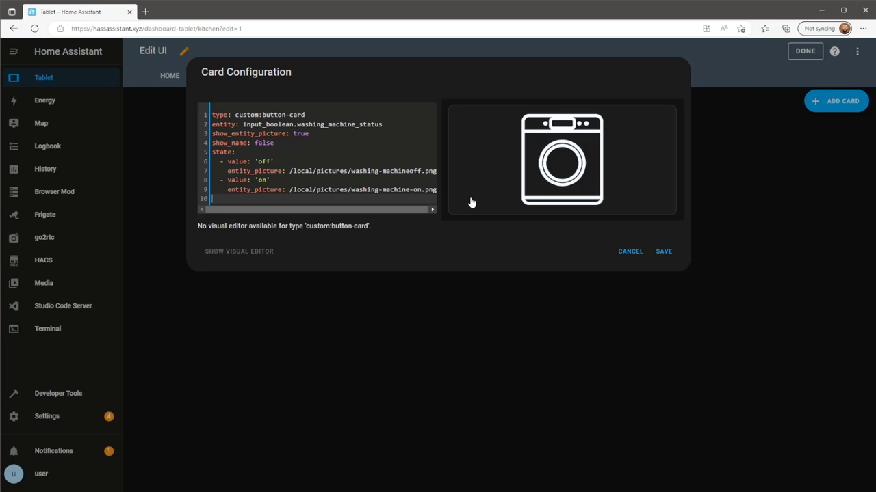
# Add a multi-line style block (style: |) to the card configuration and open an ha-card rule in it
pyautogui.write('style:')
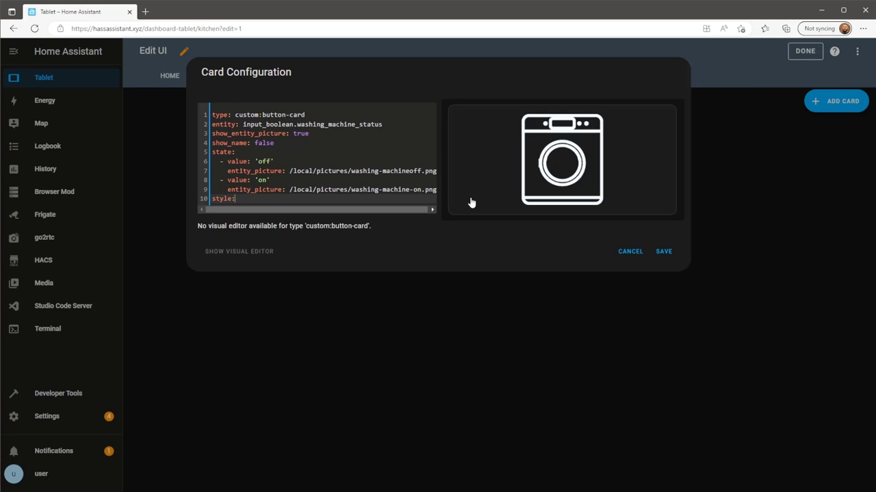
pyautogui.press('Return')
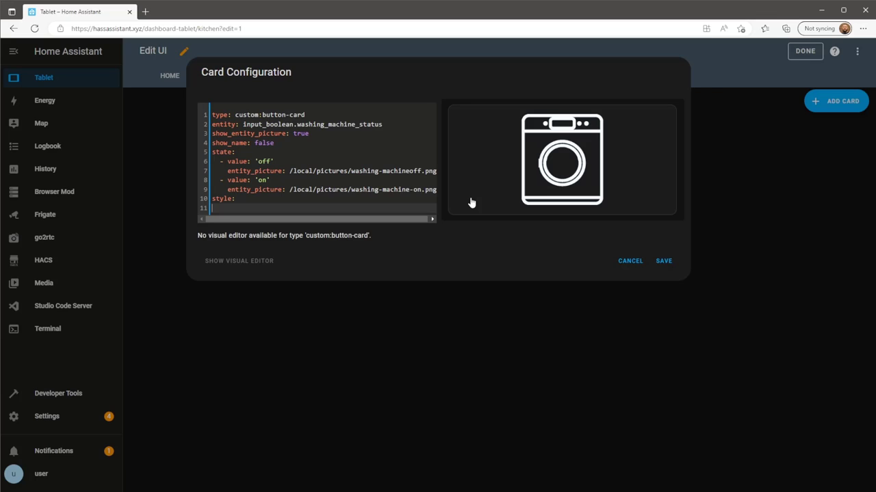
pyautogui.press('BackSpace')
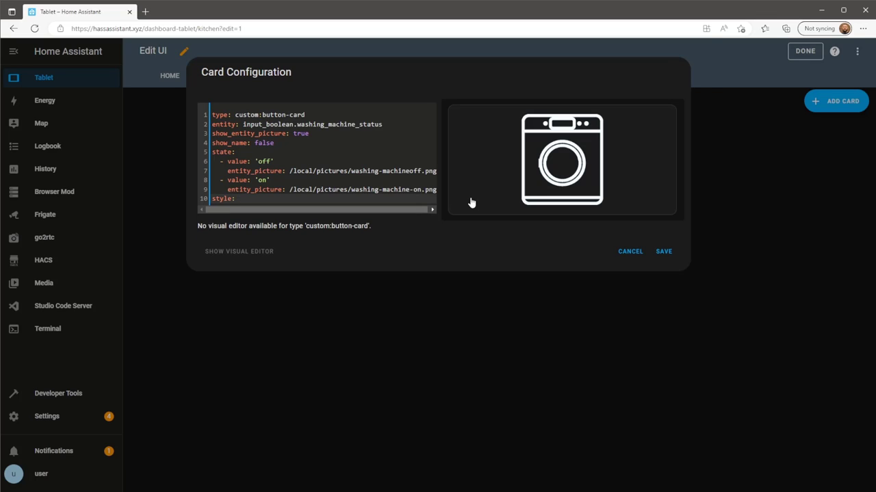
pyautogui.write('|')
pyautogui.press('Return')
pyautogui.write('ha-card')
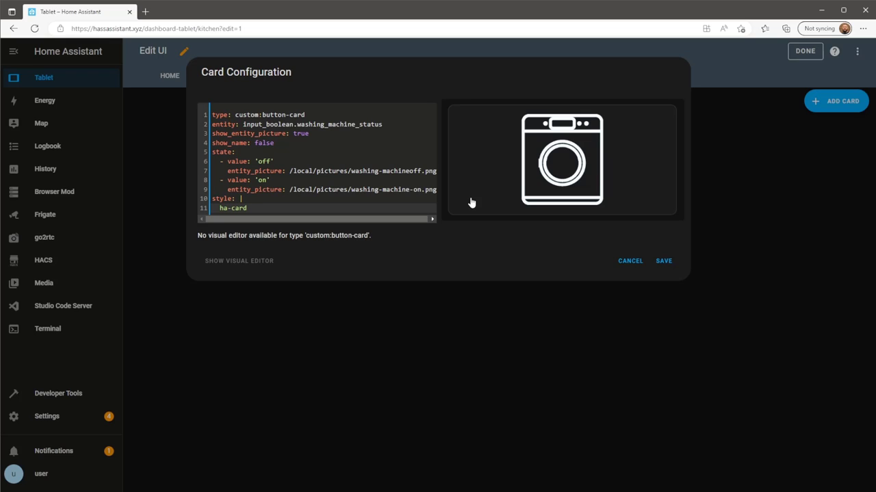
pyautogui.write(' {')
pyautogui.press('Return')
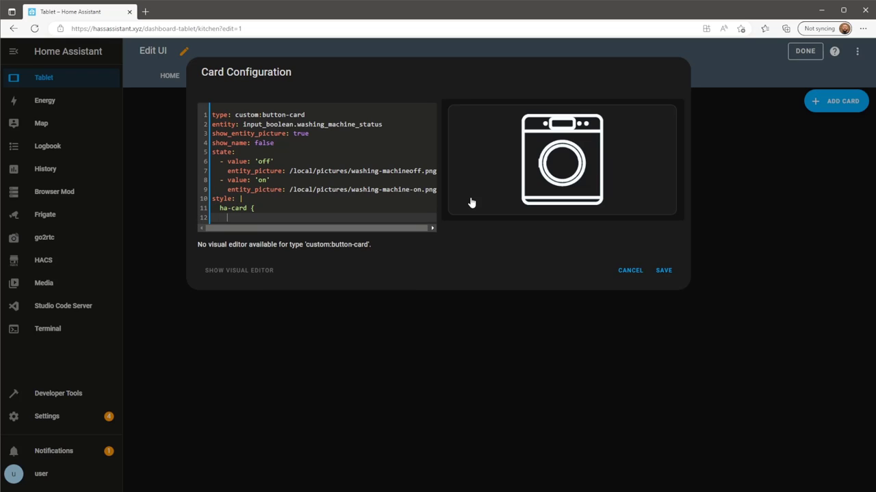
# Complete the ha-card rule with background: transparent; and border-style: none; and save the card
pyautogui.write('background: transparent;')
pyautogui.press('Return')
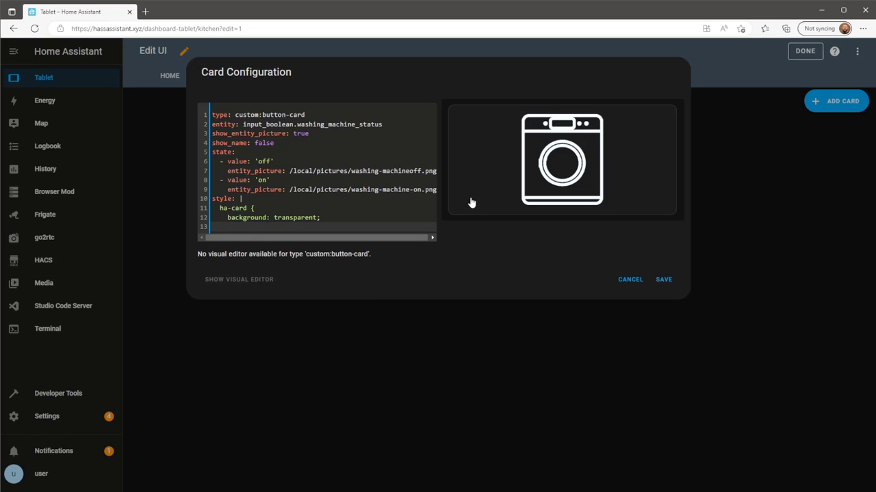
pyautogui.write('border-style: none;')
pyautogui.press('Return')
pyautogui.write('}')
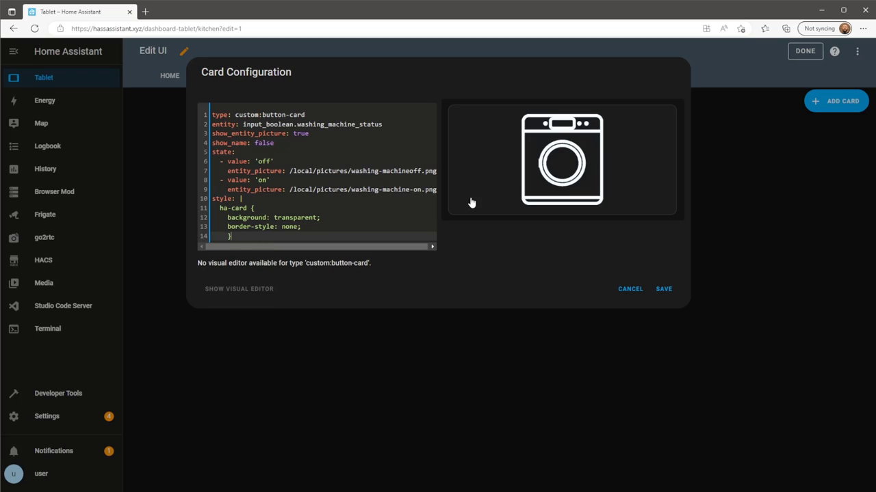
pyautogui.press('Return')
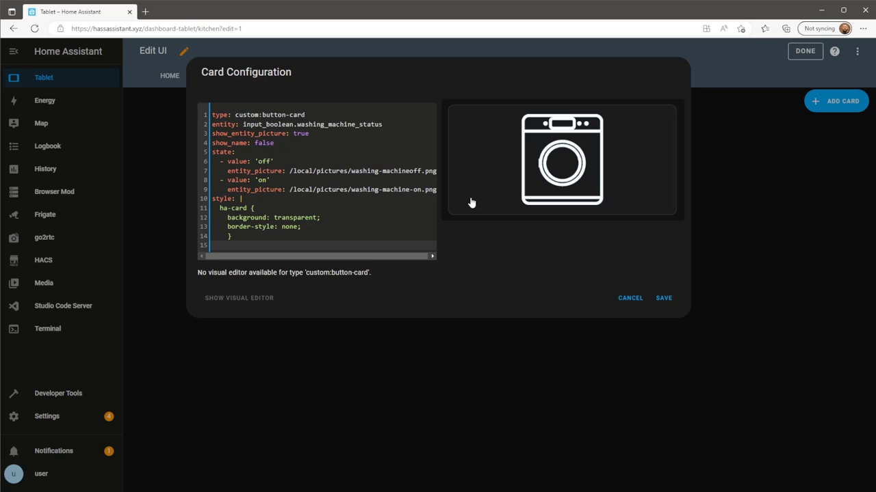
pyautogui.click(663, 299)
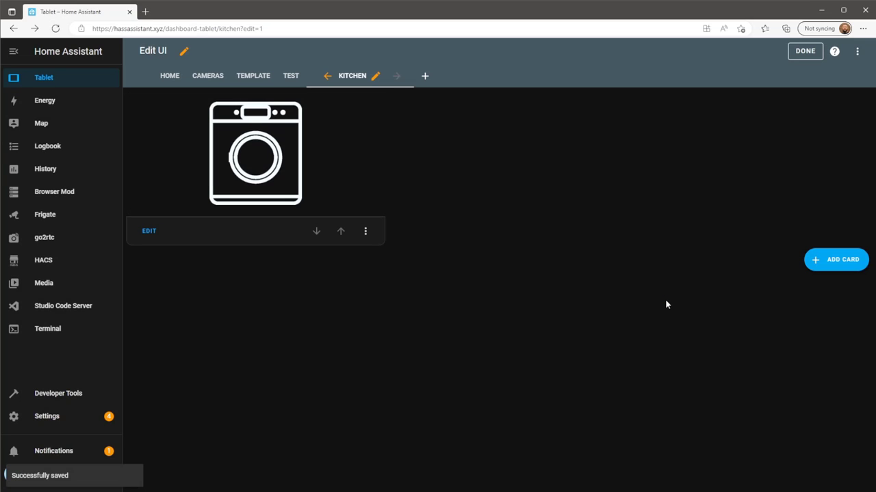
# Check the name of the middle grid area in the Kitchen view's grid-template-areas and leave the configuration without changes
pyautogui.click(375, 75)
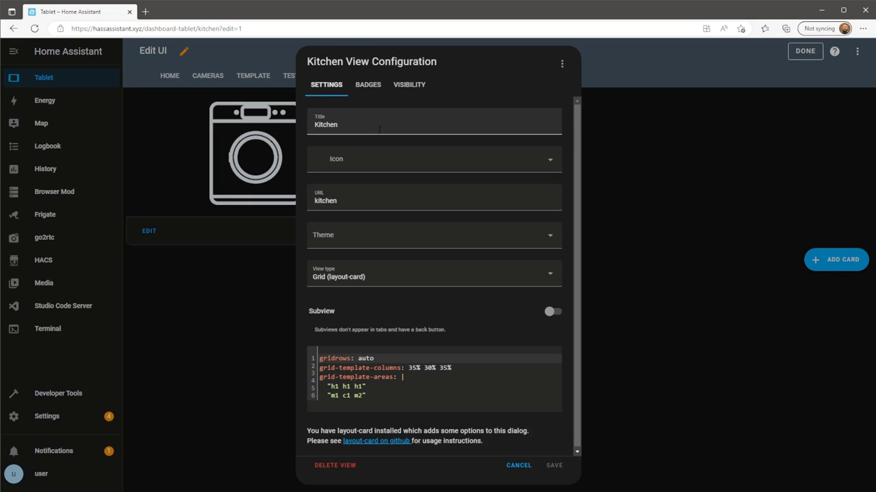
pyautogui.click(345, 395)
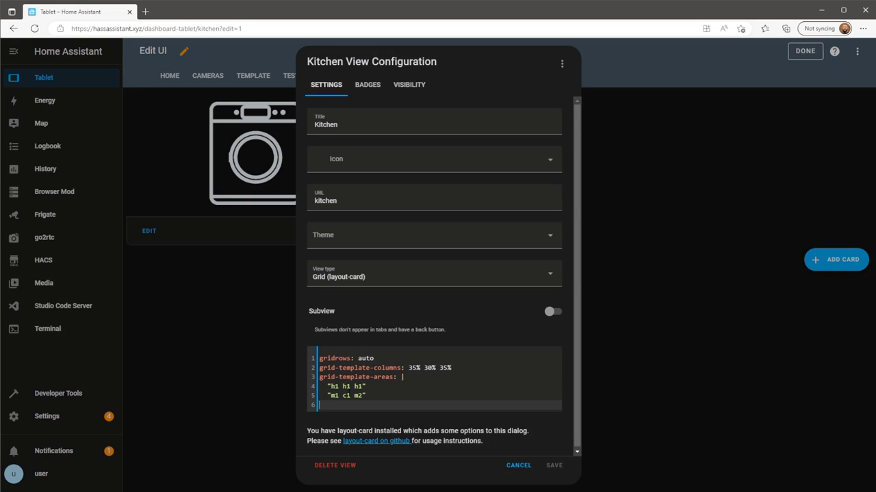
pyautogui.doubleClick(346, 395)
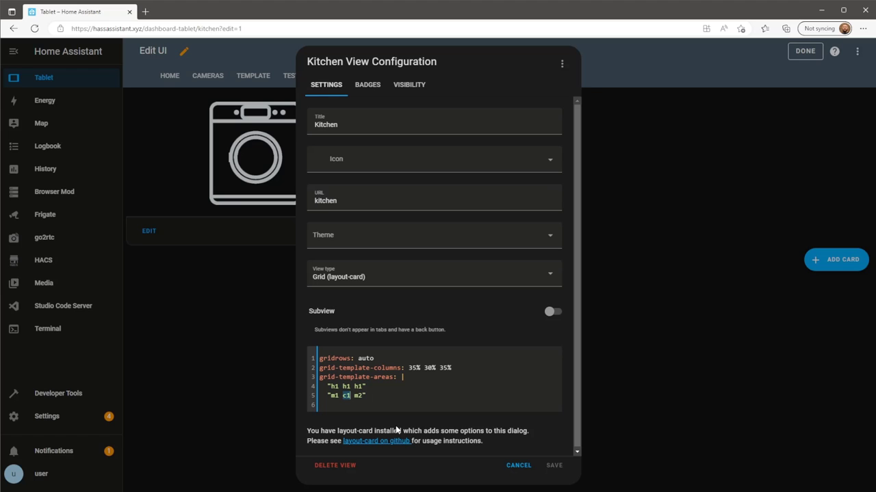
pyautogui.click(522, 465)
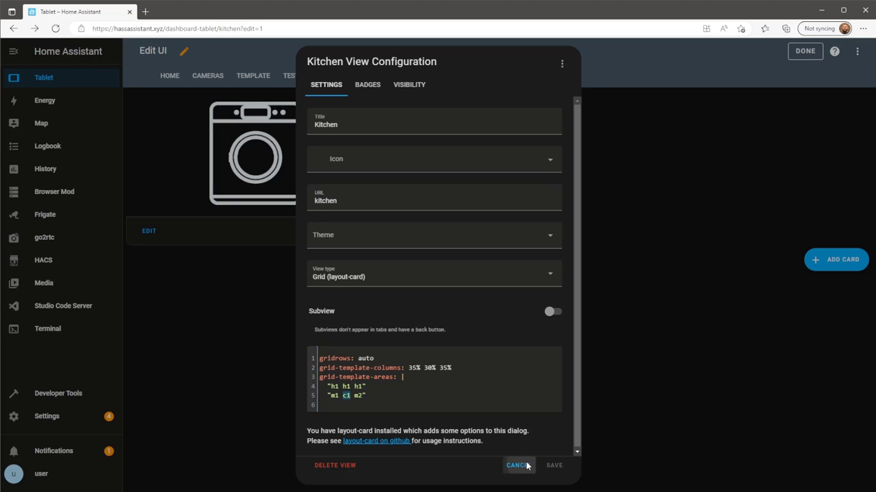
# Add a view_layout block with grid-area: c1 to the washing machine button card, save it and finish editing the dashboard
pyautogui.click(156, 231)
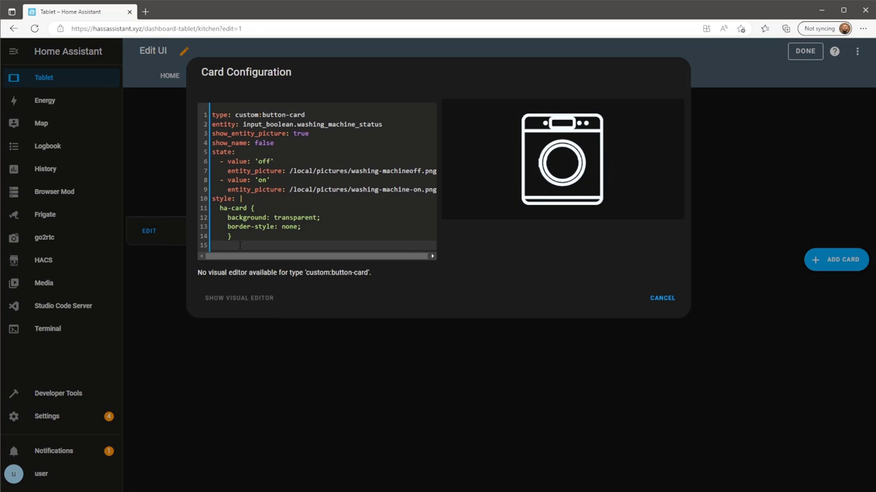
pyautogui.write('view_')
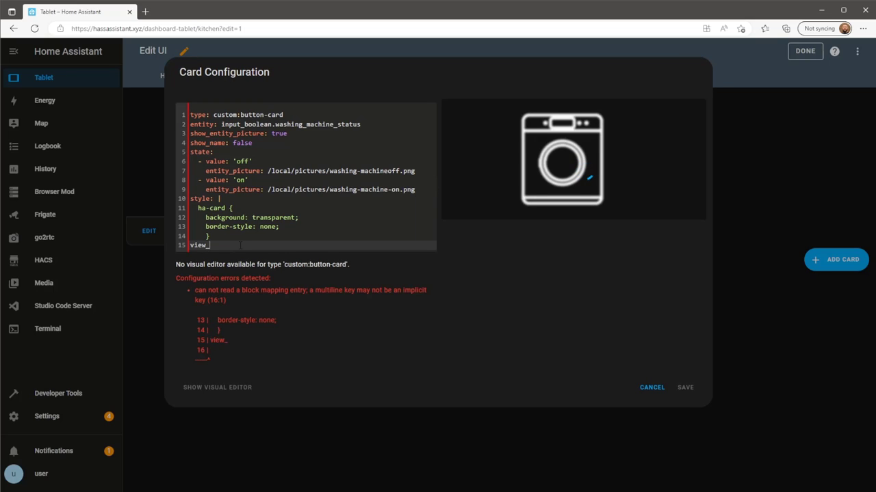
pyautogui.write('layout:')
pyautogui.press('Return')
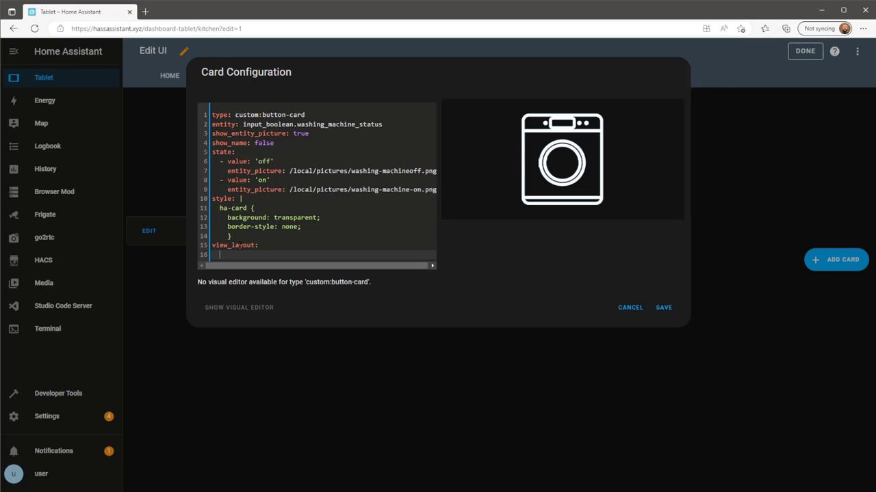
pyautogui.write('grid-area: c1')
pyautogui.click(664, 307)
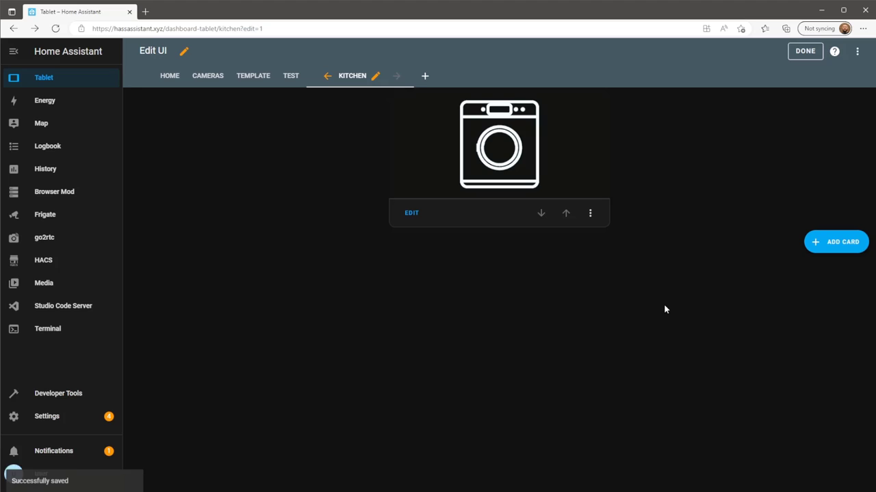
pyautogui.click(804, 52)
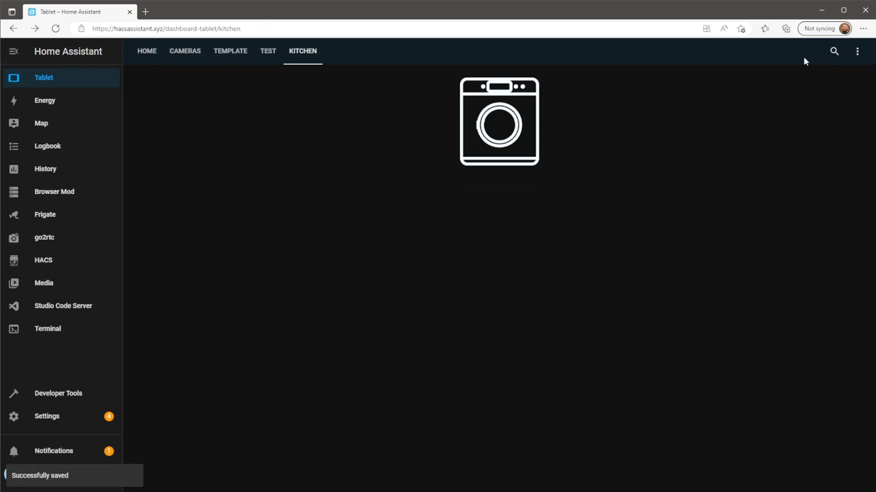
# Reopen the dashboard for editing and add a Horizontal Stack card containing a gap card to the Kitchen view
pyautogui.click(858, 52)
pyautogui.click(838, 78)
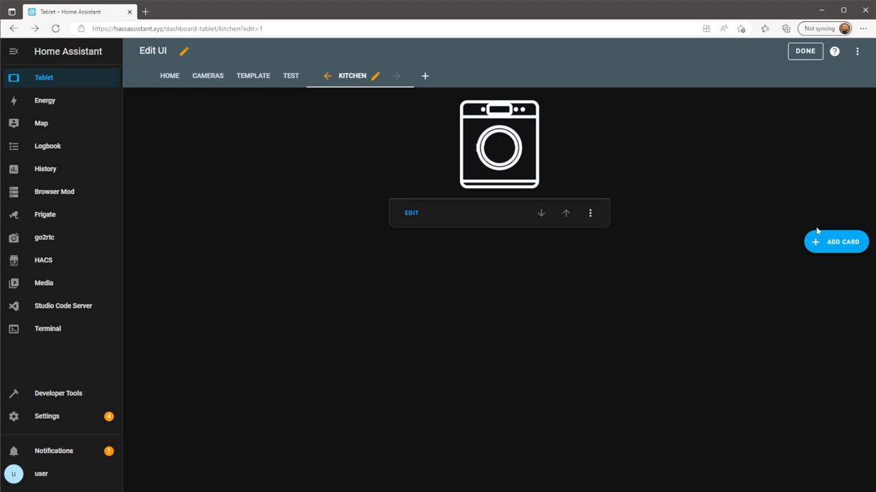
pyautogui.click(833, 243)
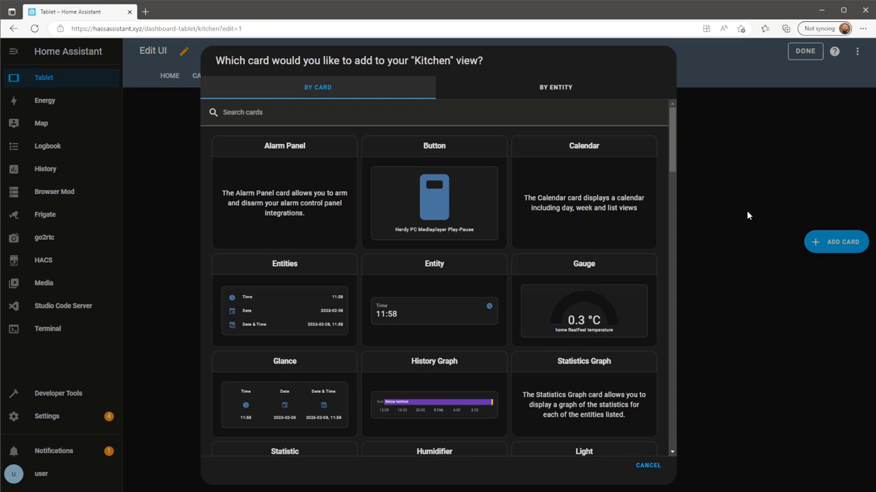
pyautogui.write('hor')
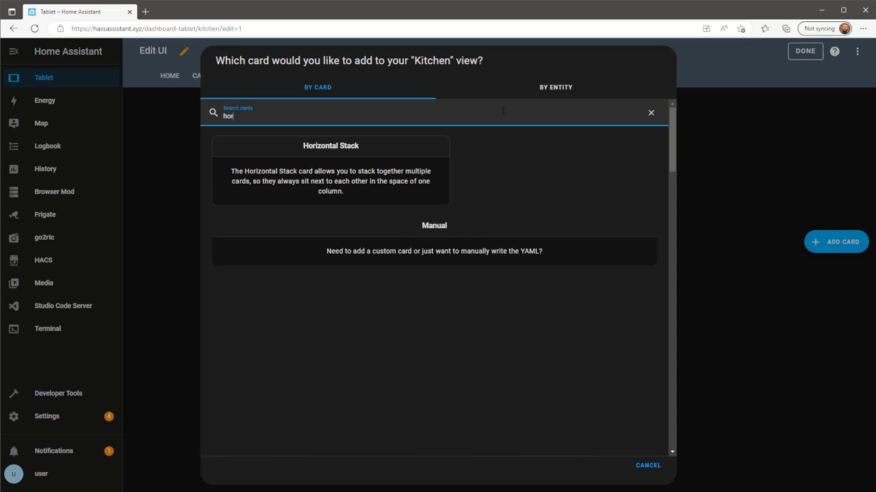
pyautogui.click(411, 179)
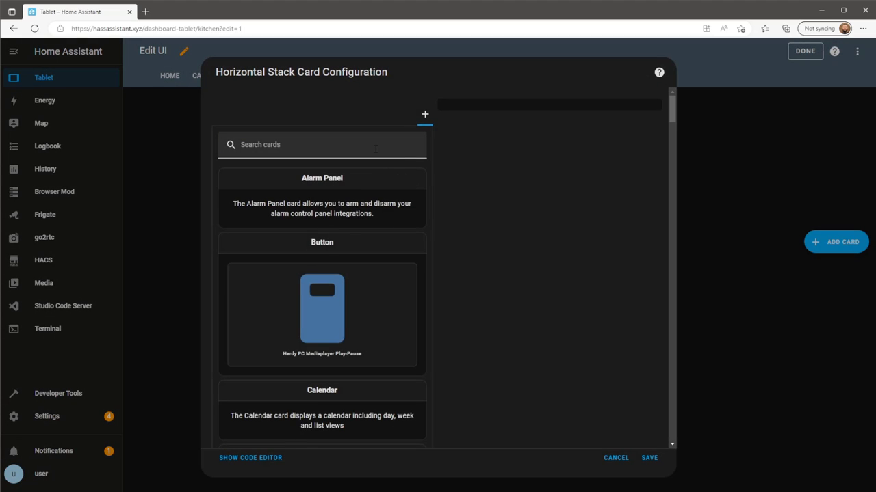
pyautogui.click(374, 148)
pyautogui.write('gap')
pyautogui.click(380, 182)
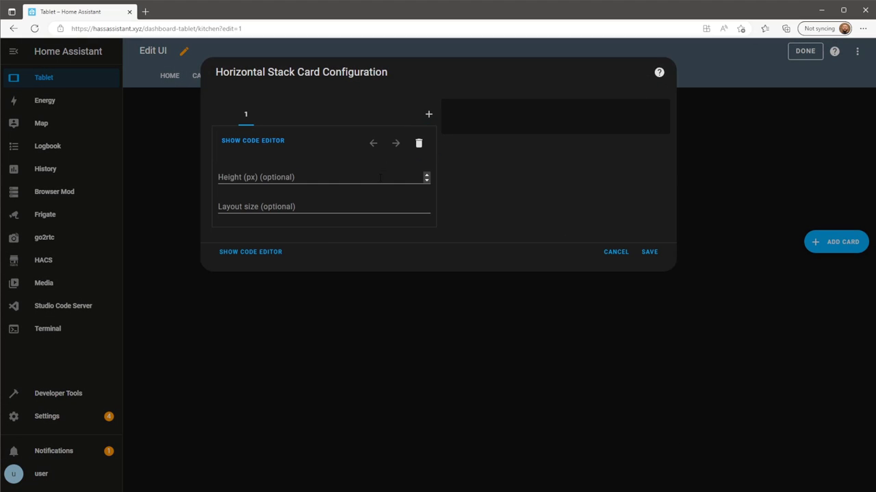
# Add view_layout with grid-area: h1 to the horizontal stack's YAML, save the card and finish editing the dashboard
pyautogui.click(264, 252)
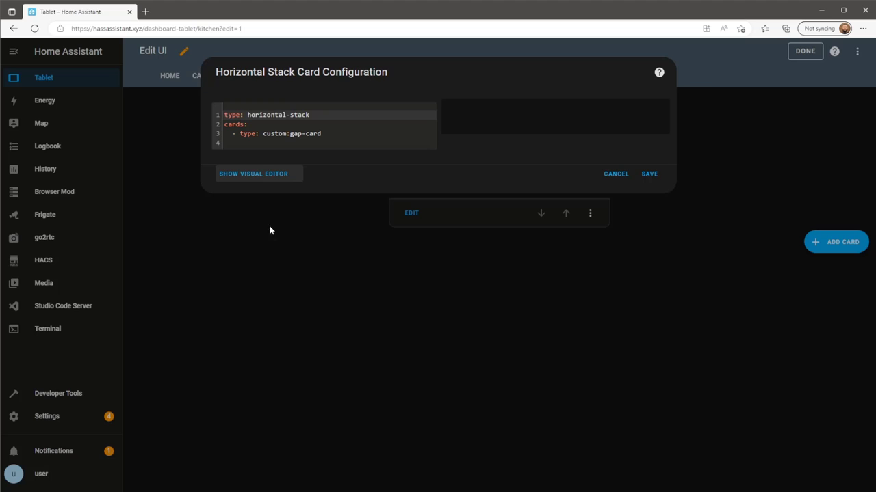
pyautogui.click(269, 148)
pyautogui.write('view_')
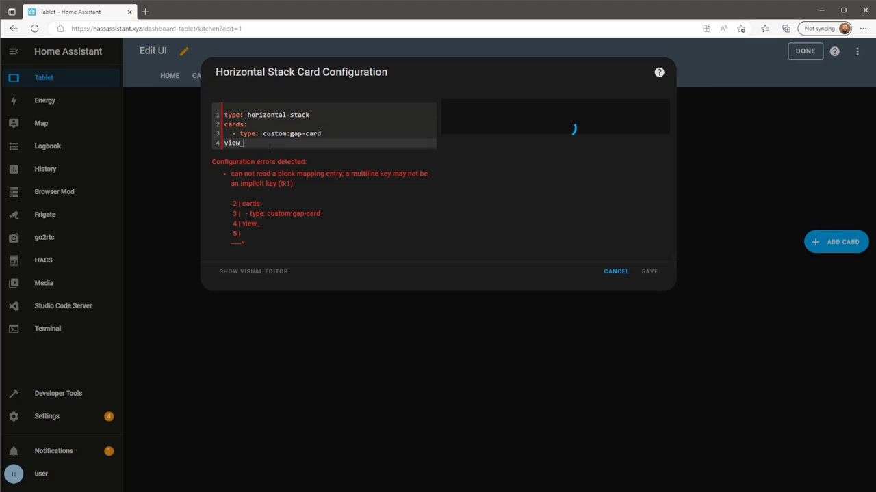
pyautogui.write('layout:')
pyautogui.press('Return')
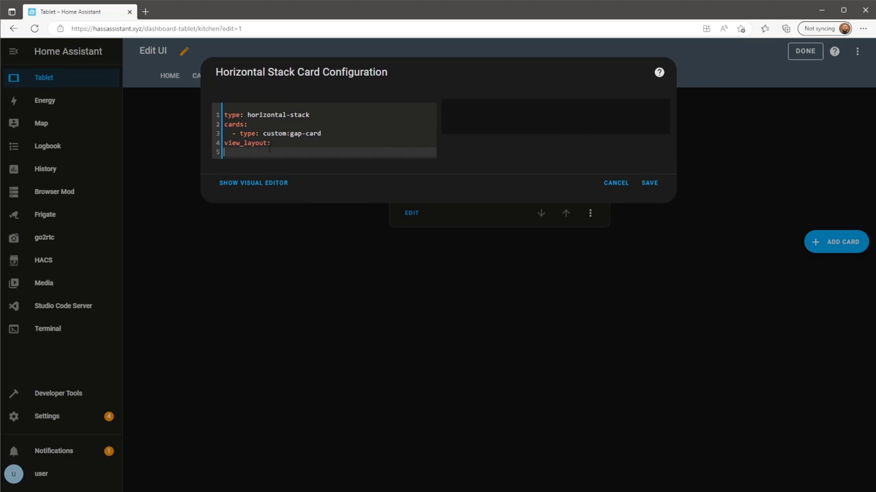
pyautogui.write('grid-area: h1')
pyautogui.click(647, 183)
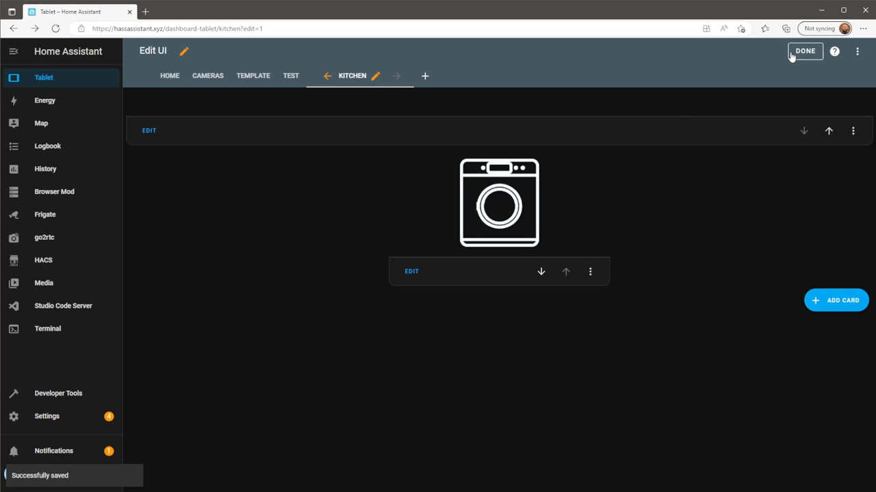
pyautogui.click(794, 54)
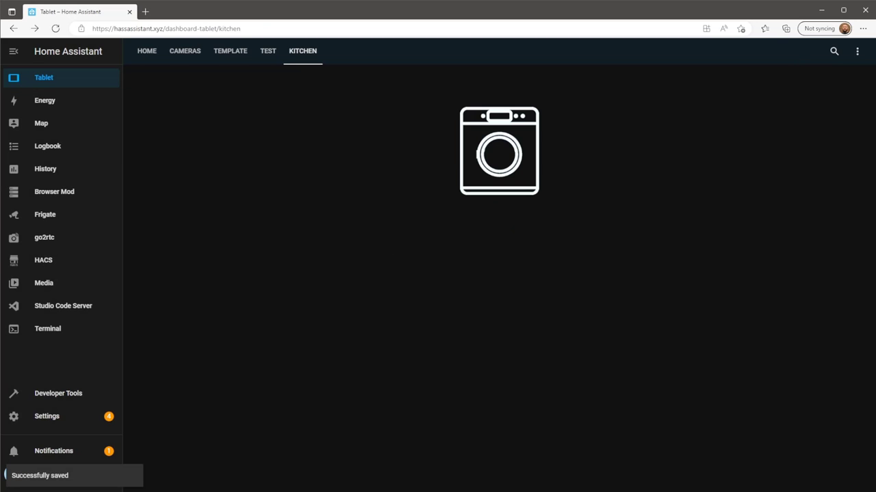
# Reopen the dashboard for editing and copy the washing machine button card's entire YAML, leaving its configuration without changes
pyautogui.click(857, 53)
pyautogui.click(851, 86)
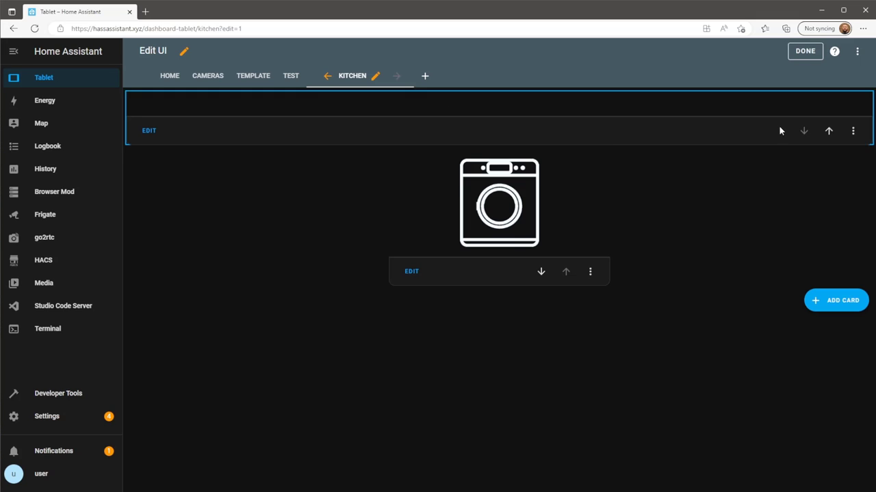
pyautogui.click(411, 271)
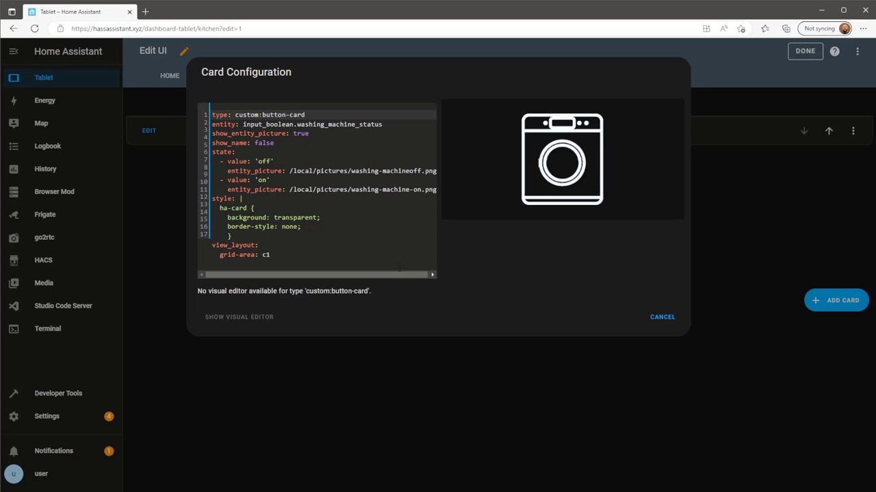
pyautogui.moveTo(324, 255); pyautogui.dragTo(211, 115)
pyautogui.hotkey('ctrl', 'c')
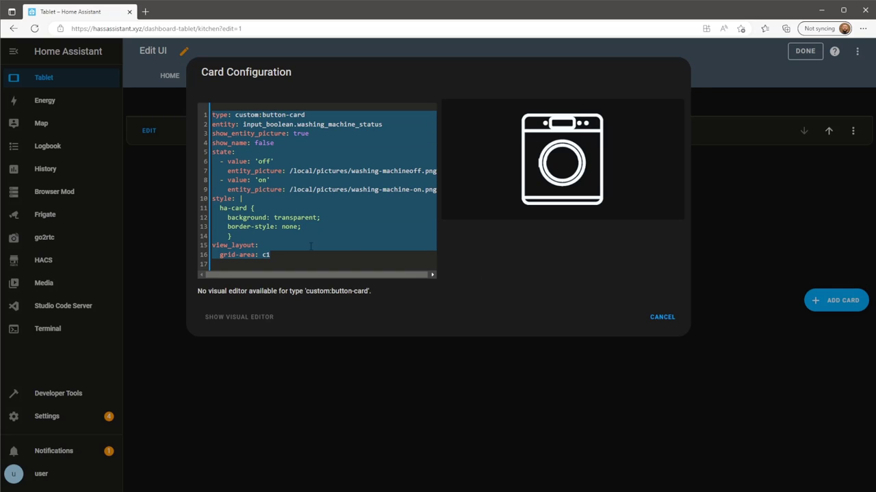
pyautogui.click(661, 316)
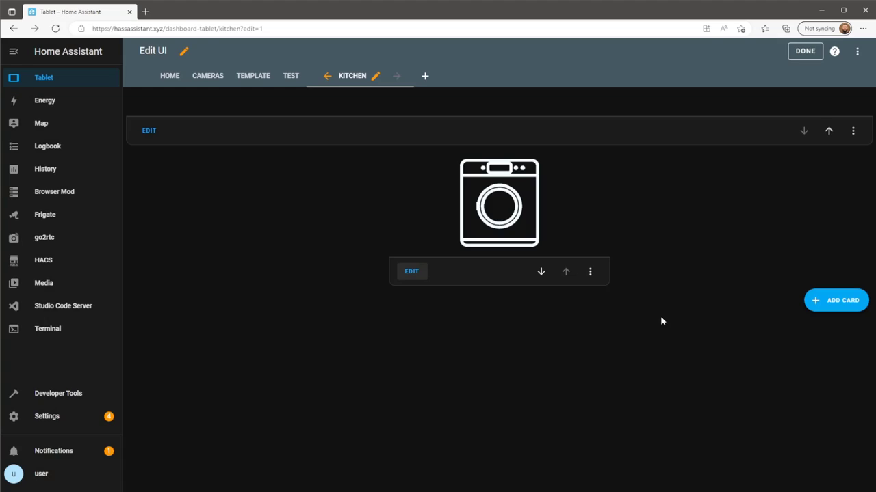
# Delete the standalone washing machine button card from the Kitchen view
pyautogui.click(590, 271)
pyautogui.click(601, 349)
pyautogui.click(555, 347)
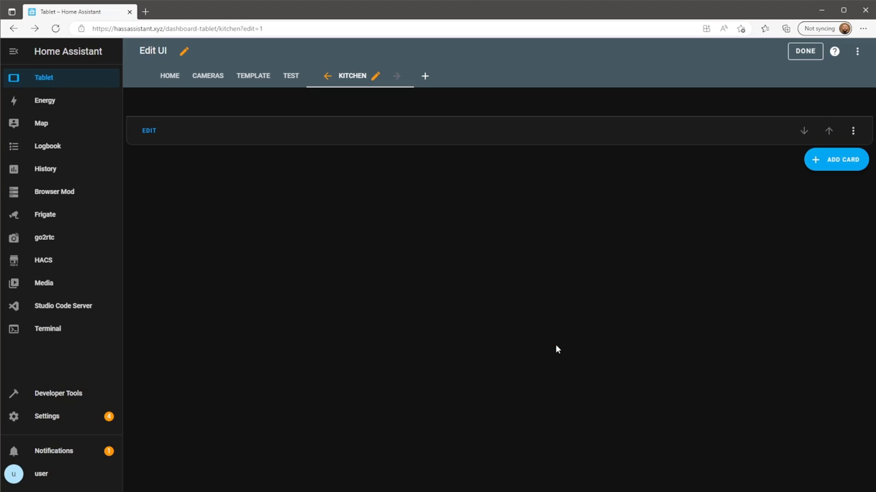
# Add a Grid card to the Kitchen view with 1 column and square card rendering turned off
pyautogui.click(833, 163)
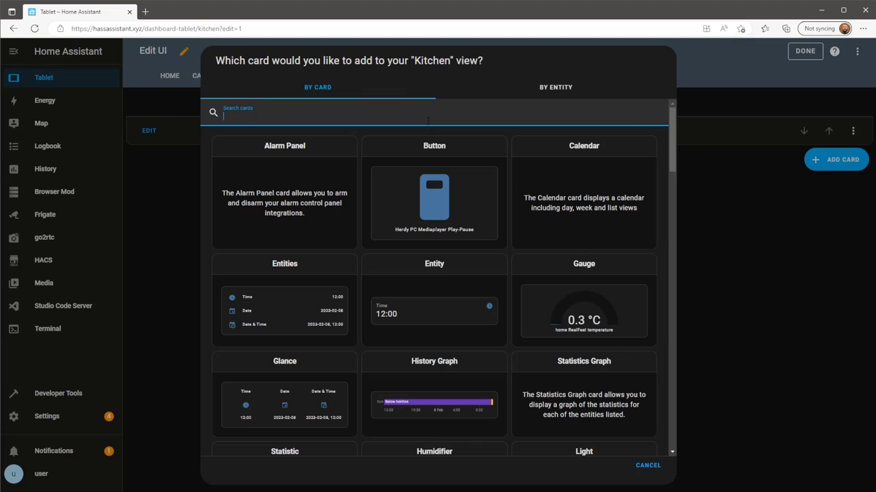
pyautogui.write('grid')
pyautogui.click(389, 170)
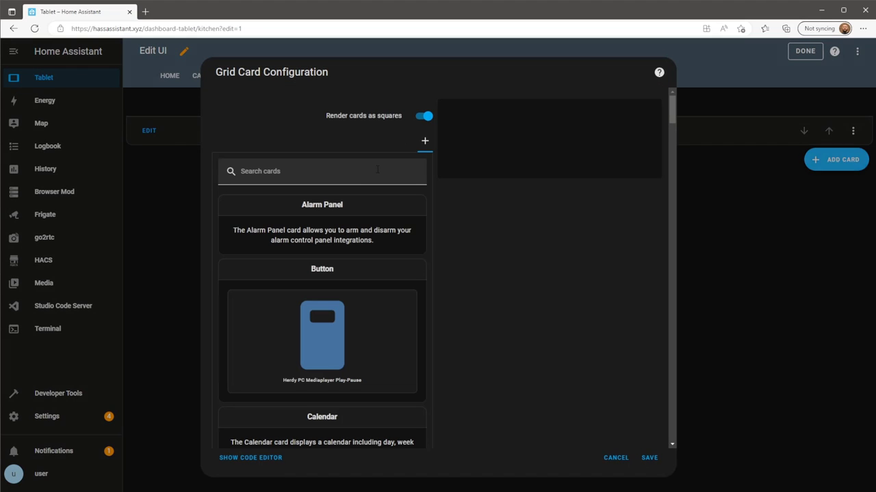
pyautogui.click(252, 127)
pyautogui.press('BackSpace')
pyautogui.write('1')
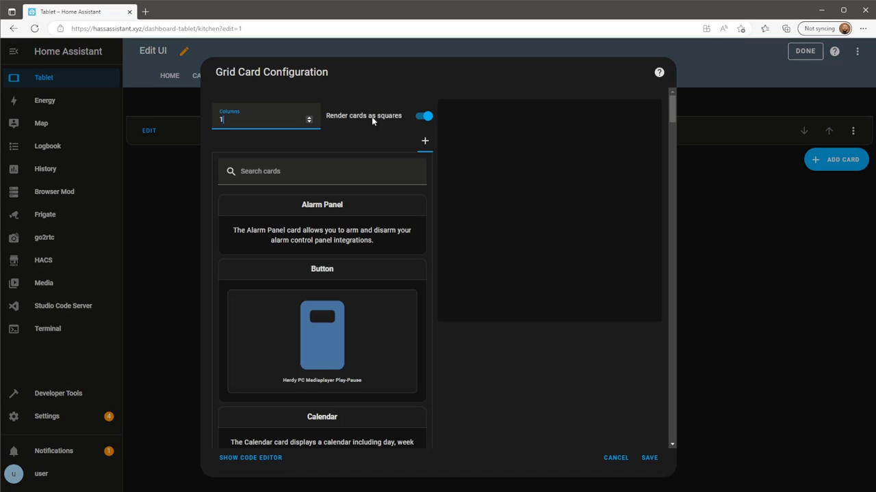
pyautogui.click(419, 118)
# Add a manual card inside the grid and replace its placeholder code with the copied button card YAML
pyautogui.click(384, 171)
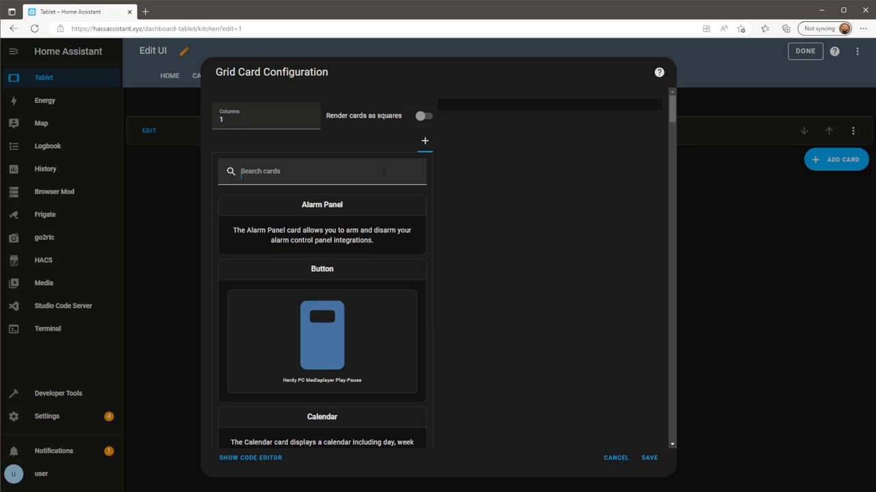
pyautogui.write('man')
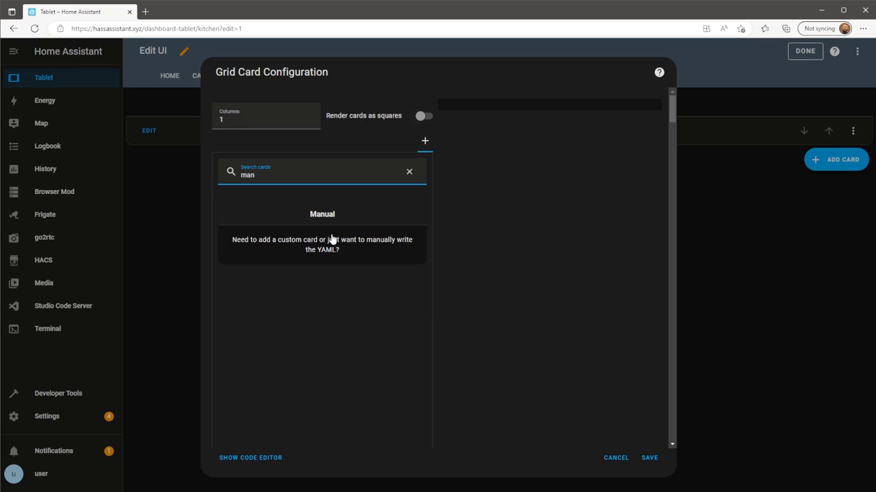
pyautogui.click(350, 251)
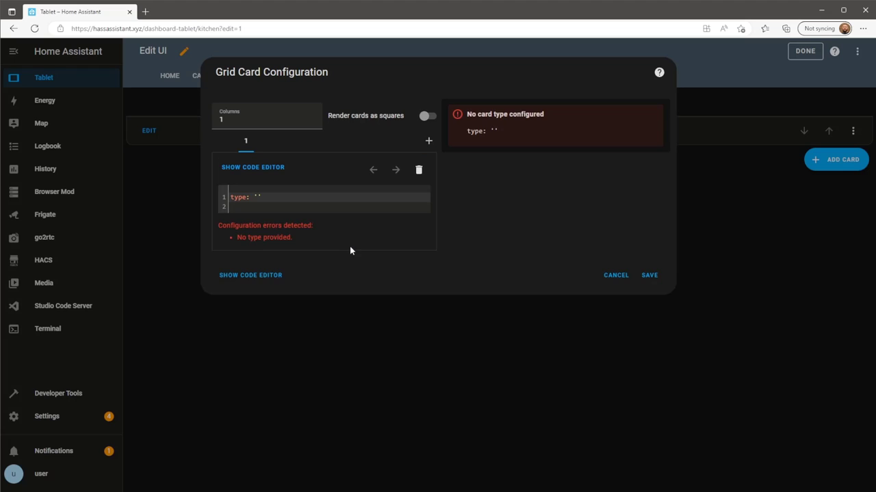
pyautogui.moveTo(236, 206); pyautogui.dragTo(213, 197)
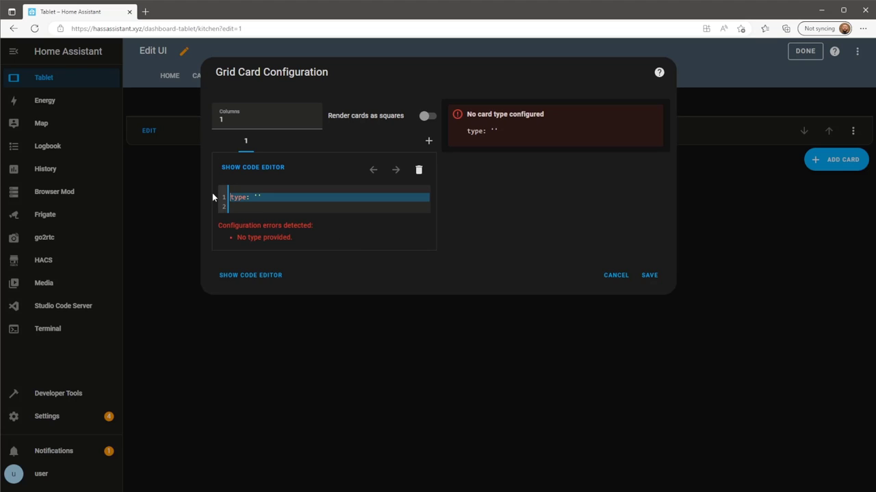
pyautogui.rightClick(328, 202)
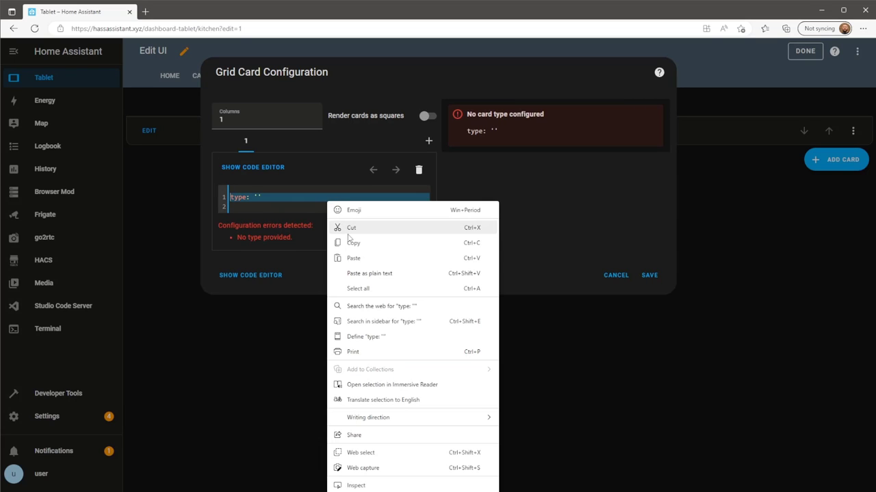
pyautogui.click(350, 260)
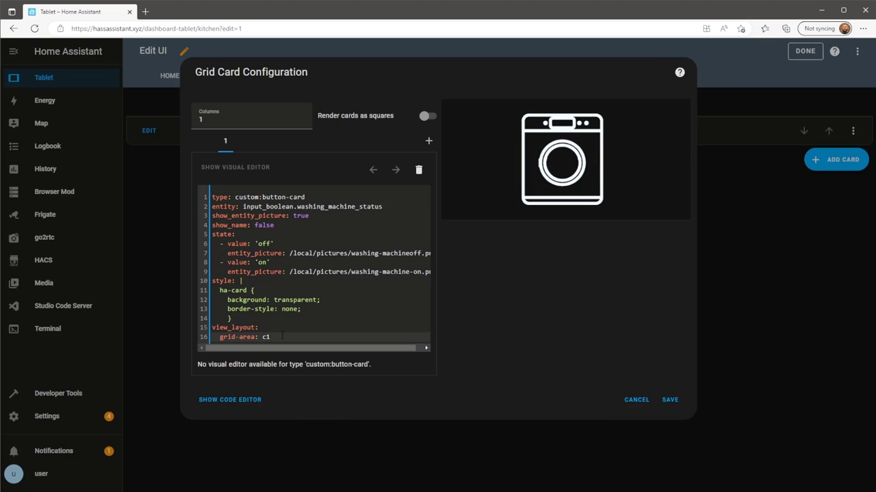
# Move the view_layout block with grid-area: c1 from the button card to the end of the grid card's own YAML and return to visual editing
pyautogui.moveTo(283, 336); pyautogui.dragTo(212, 329)
pyautogui.hotkey('ctrl', 'c')
pyautogui.rightClick(213, 329)
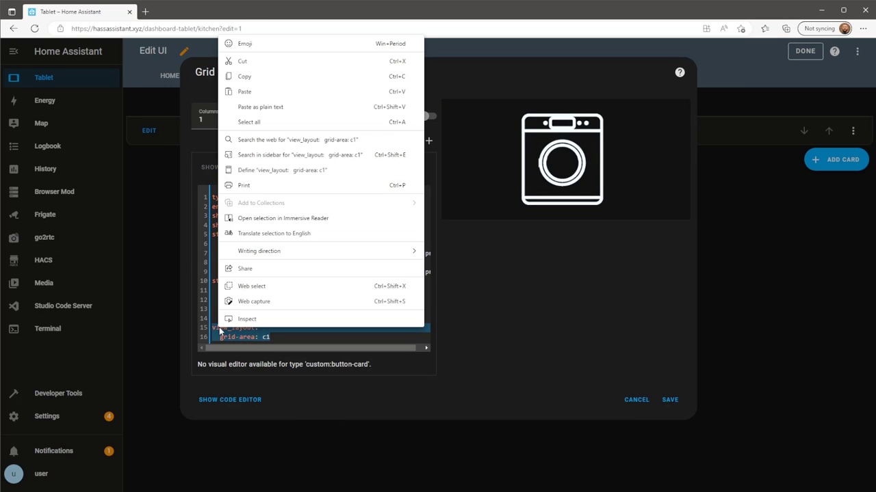
pyautogui.click(259, 62)
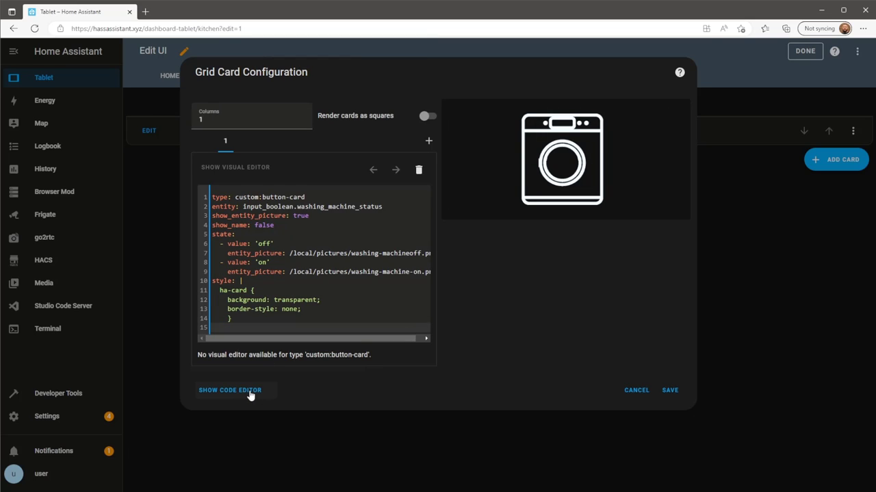
pyautogui.click(271, 394)
pyautogui.click(277, 282)
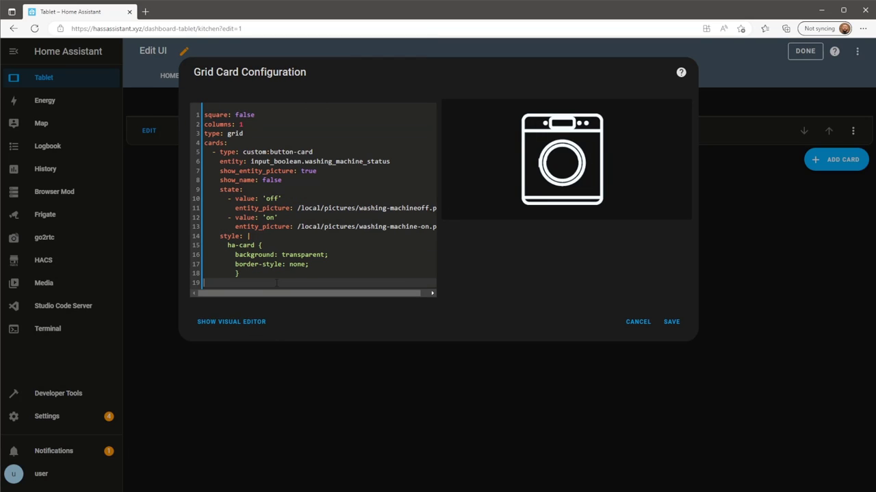
pyautogui.rightClick(277, 282)
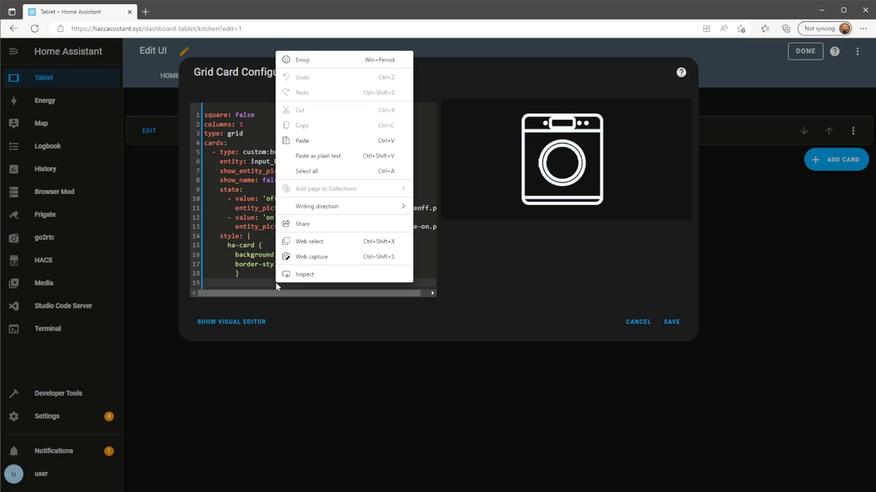
pyautogui.click(301, 141)
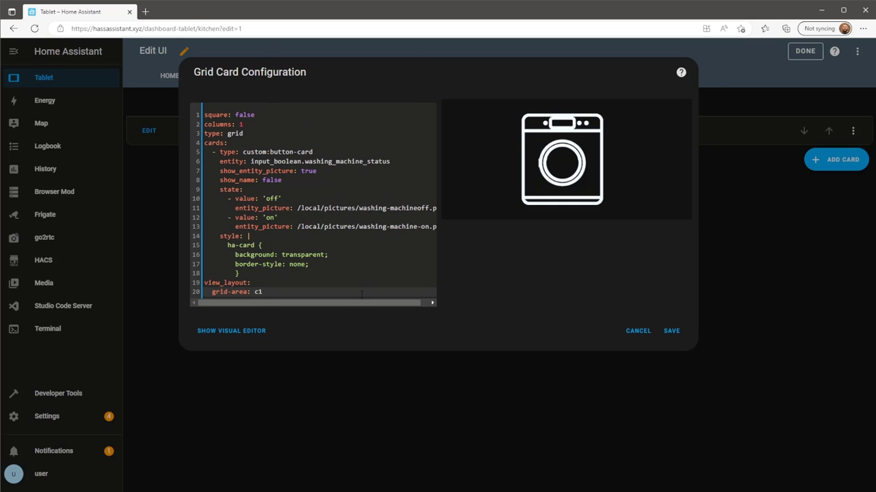
pyautogui.click(250, 331)
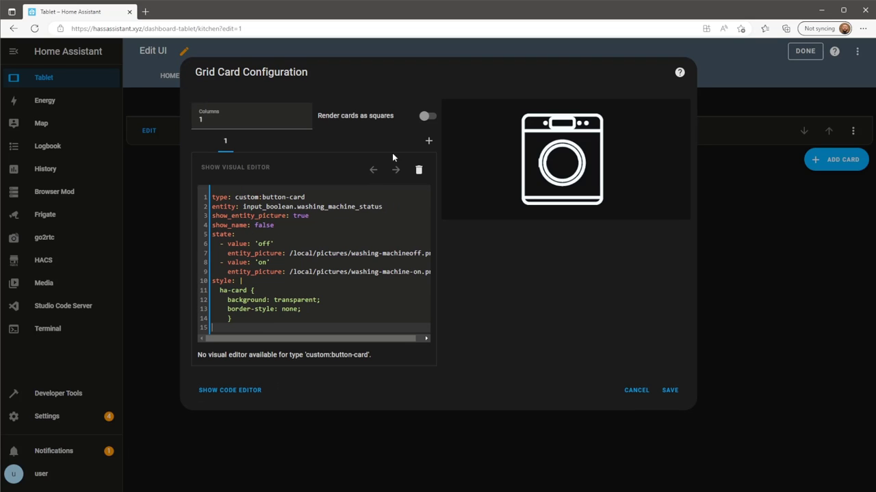
# Add a Markdown card as the grid's second card and clear its placeholder content
pyautogui.click(427, 143)
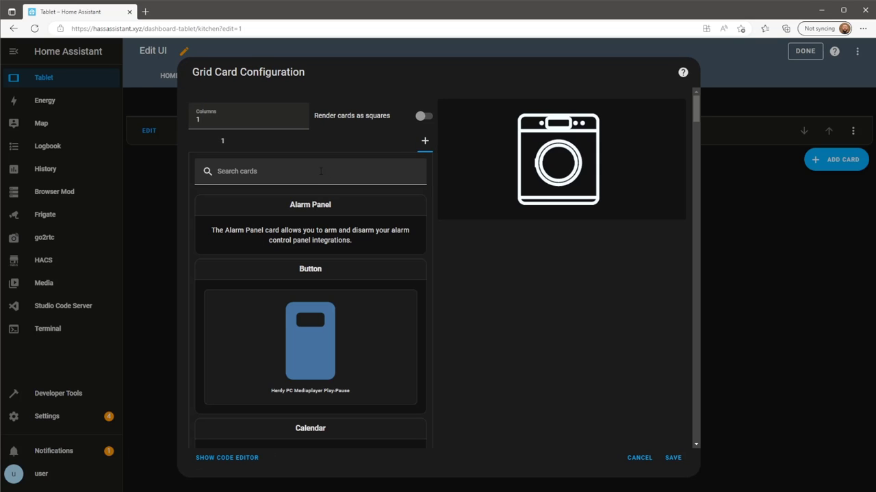
pyautogui.write('mark')
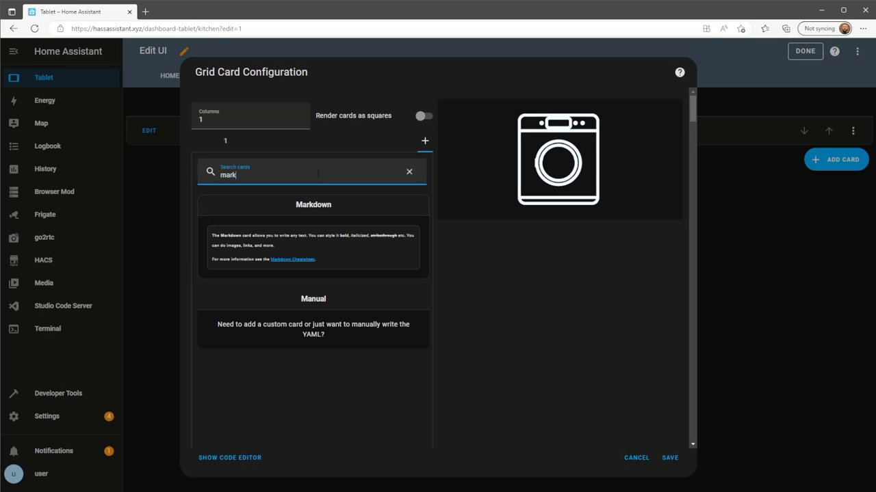
pyautogui.click(361, 263)
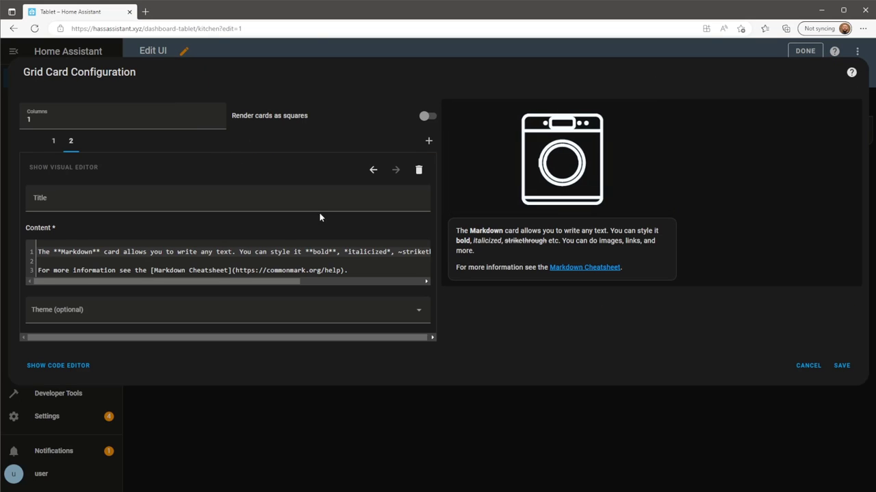
pyautogui.moveTo(361, 272); pyautogui.dragTo(71, 235)
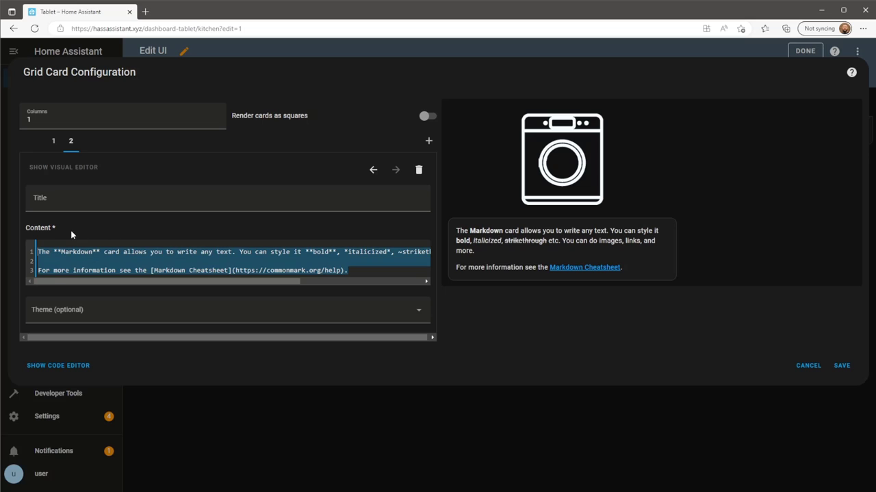
pyautogui.press('BackSpace')
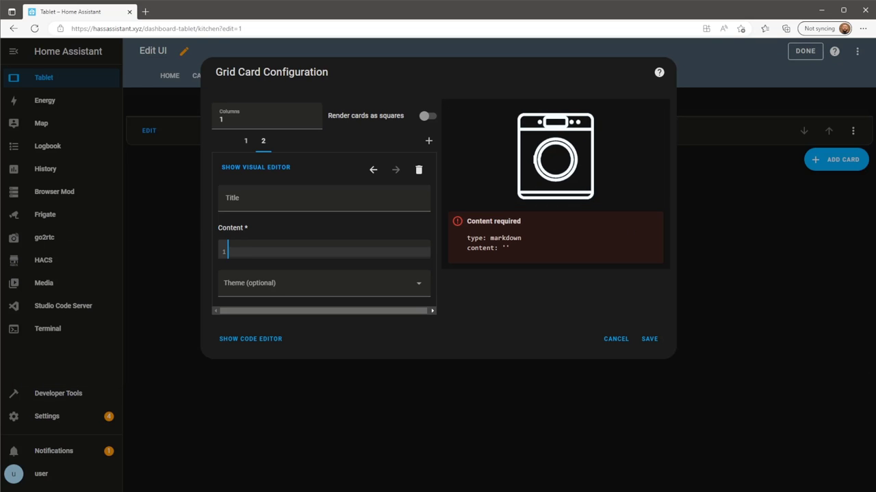
# Enter the Markdown content {{ 'Running' if is_state('input_boolean.washing_machine_status', 'on') else 'Idle' }}
pyautogui.write('{{')
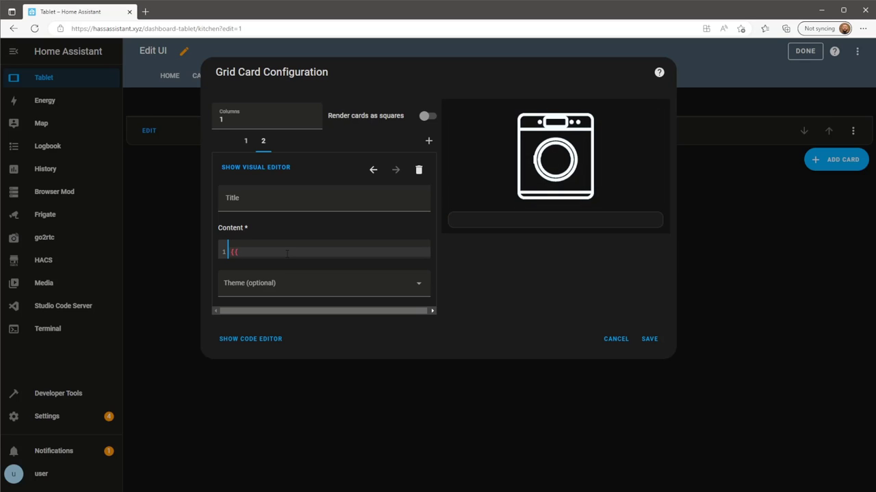
pyautogui.write(" 'Runnin")
pyautogui.write('g')
pyautogui.write("' if")
pyautogui.write(' is_state')
pyautogui.write('(')
pyautogui.write("''")
pyautogui.write('inp')
pyautogui.write('ut_boole')
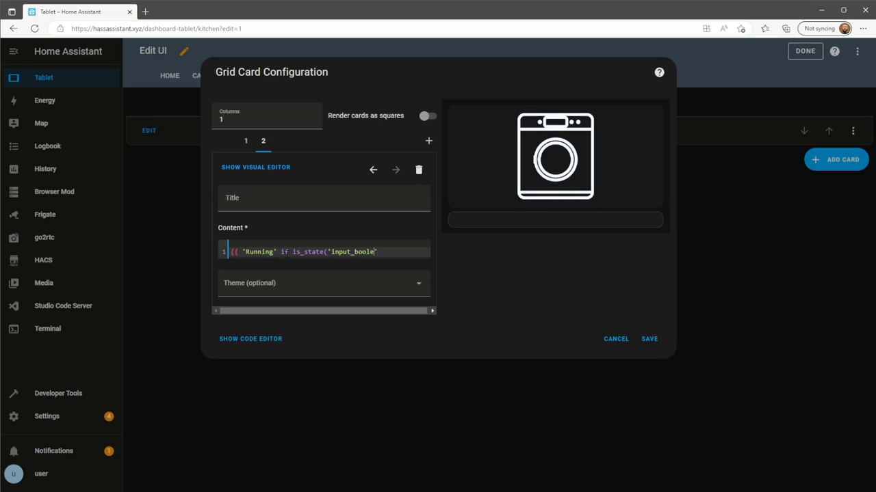
pyautogui.write('an.w')
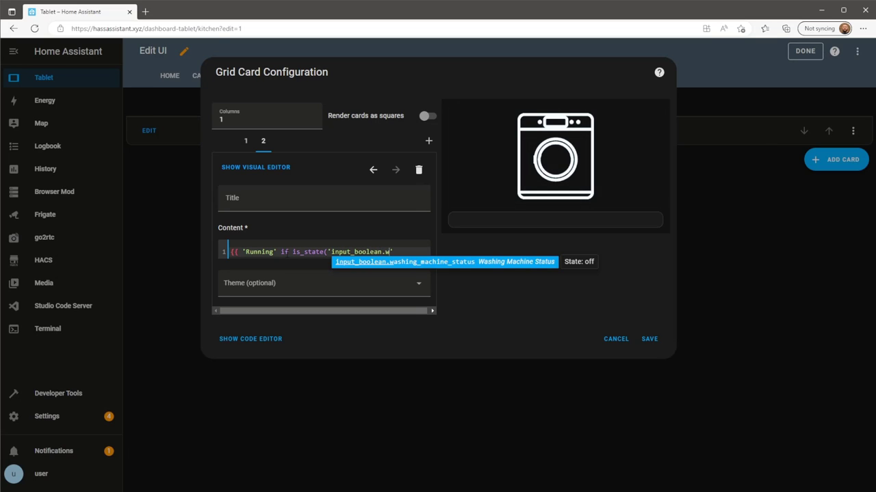
pyautogui.click(455, 267)
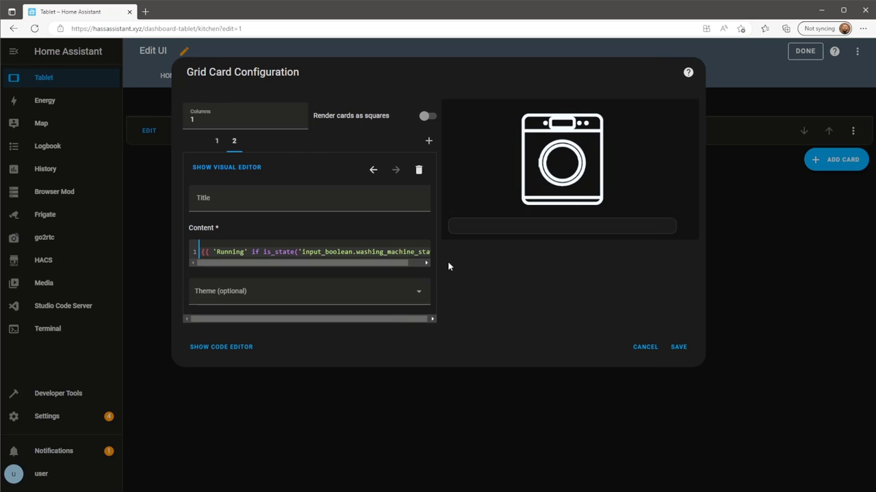
pyautogui.moveTo(394, 266); pyautogui.dragTo(401, 266)
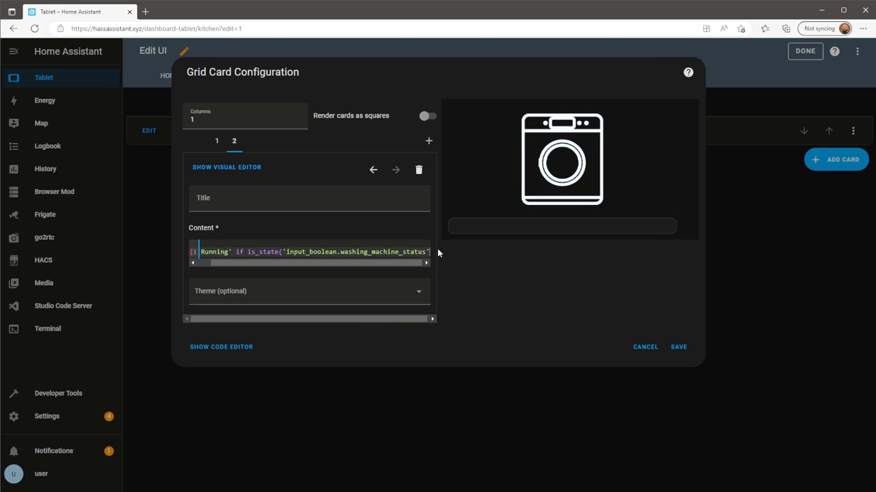
pyautogui.write(", '")
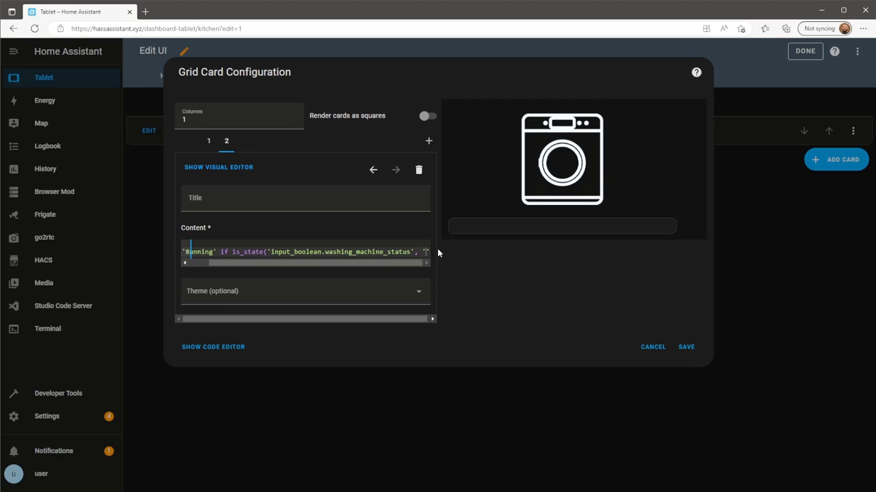
pyautogui.write('on')
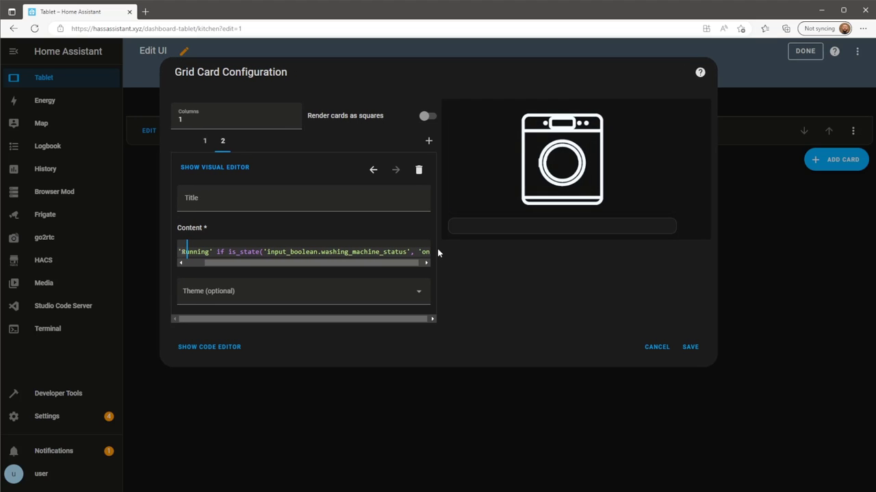
pyautogui.write("'")
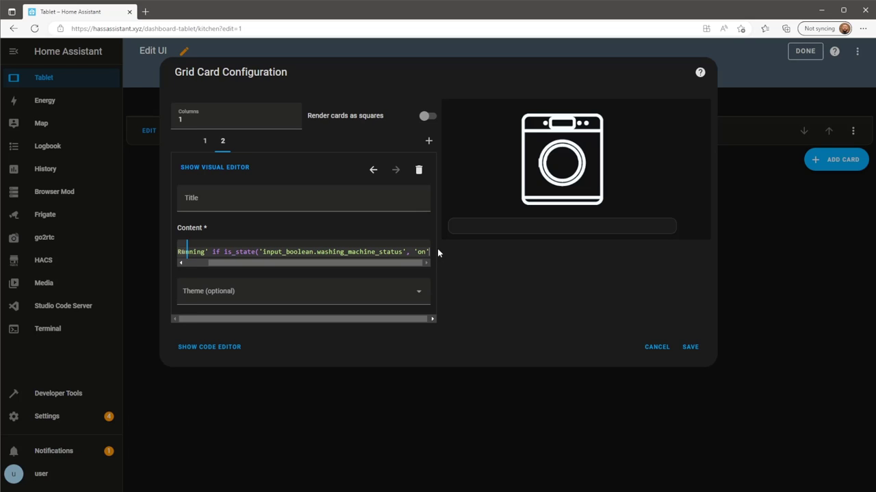
pyautogui.write(') else')
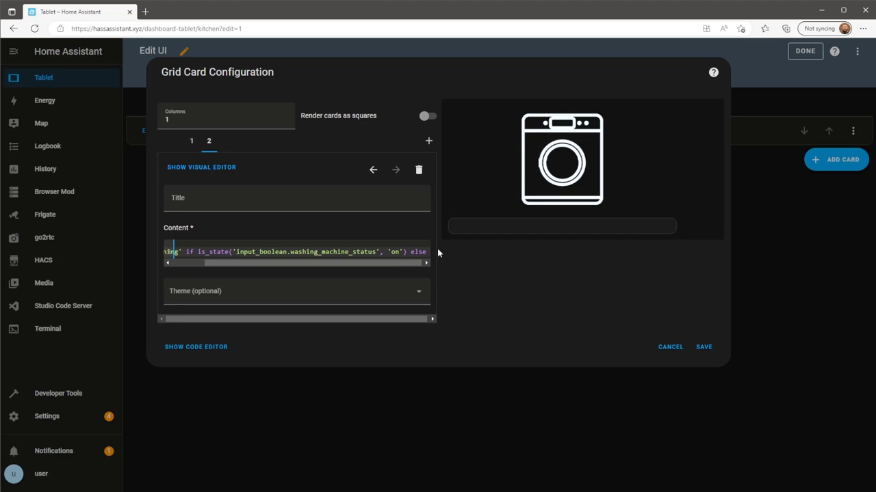
pyautogui.write(" 'Id")
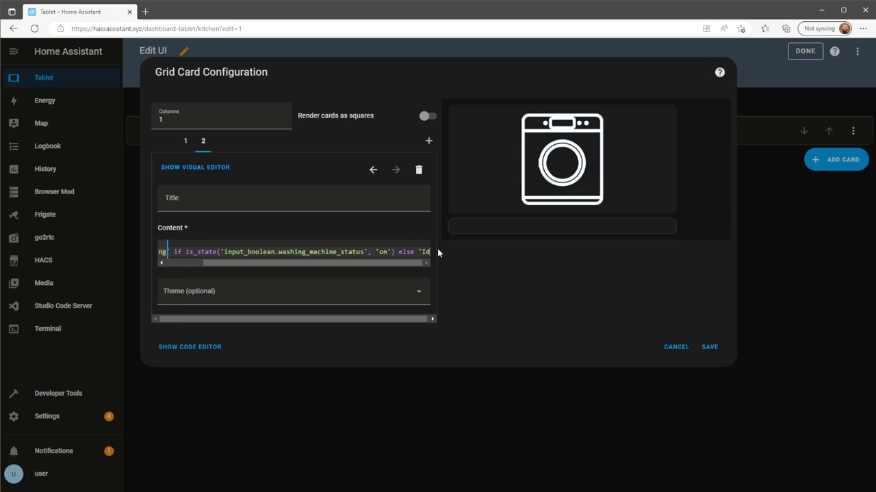
pyautogui.write("le' }}")
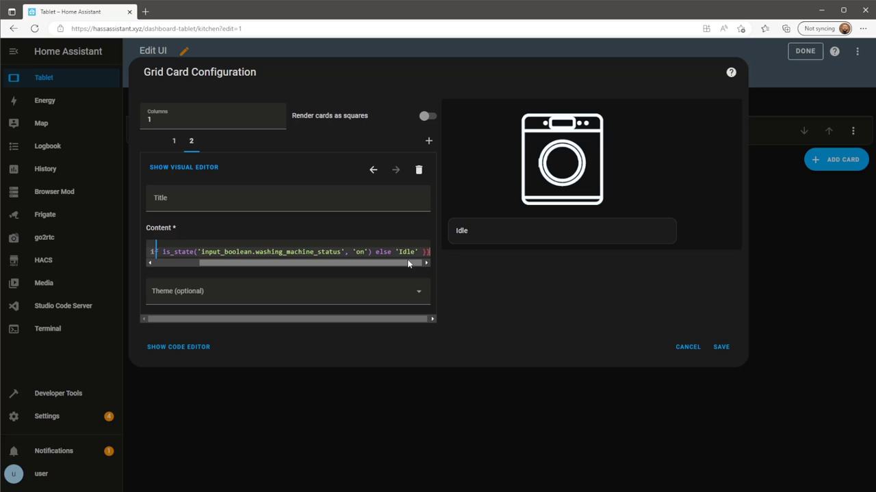
# Insert the line "The Washing Machine is" above the status template, with a blank line between them
pyautogui.press('Home')
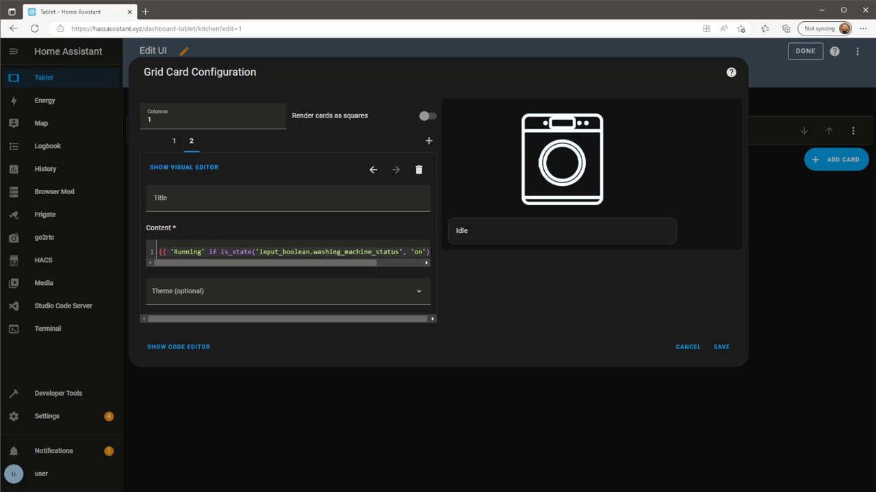
pyautogui.press('Return')
pyautogui.press('Return')
pyautogui.press('Up')
pyautogui.press('Up')
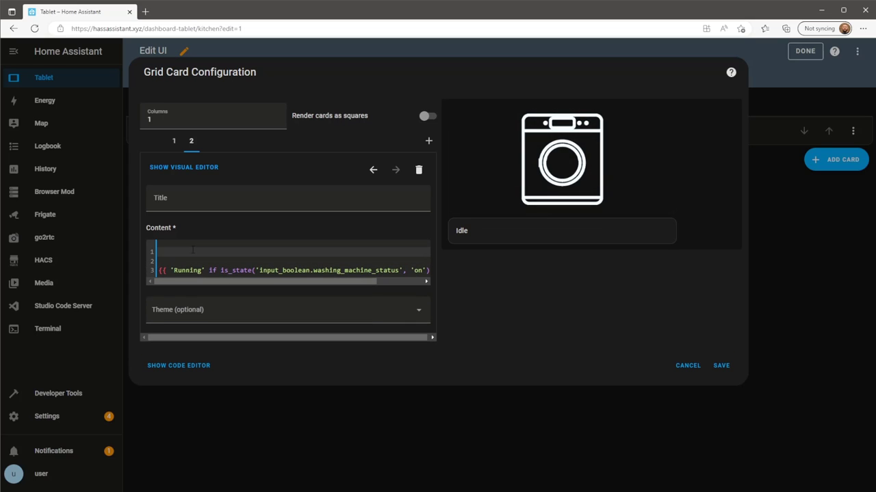
pyautogui.write('The ')
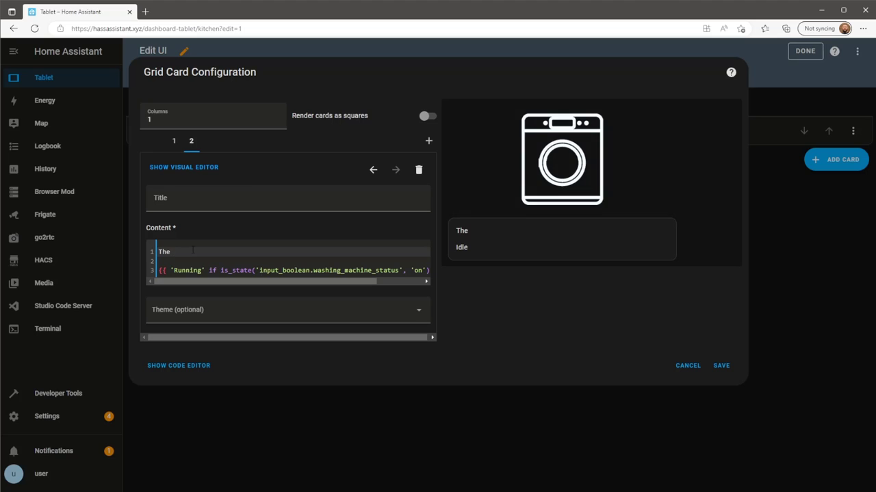
pyautogui.write('Washing MA')
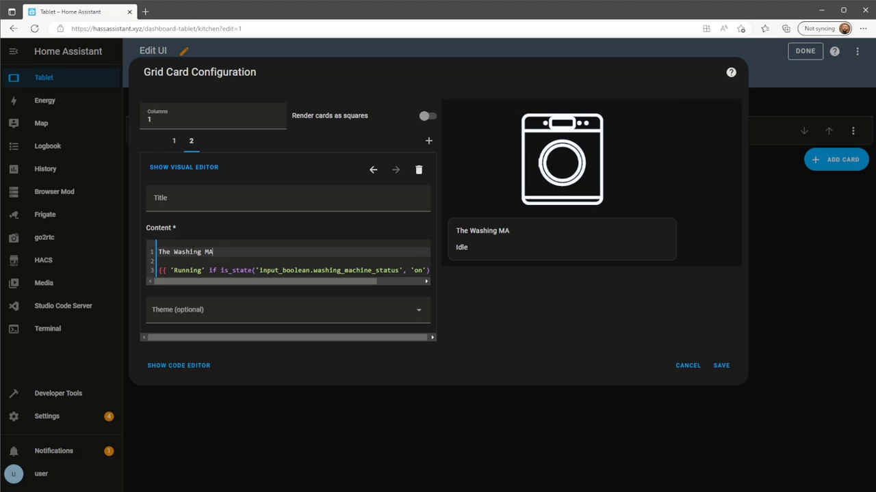
pyautogui.press('BackSpace')
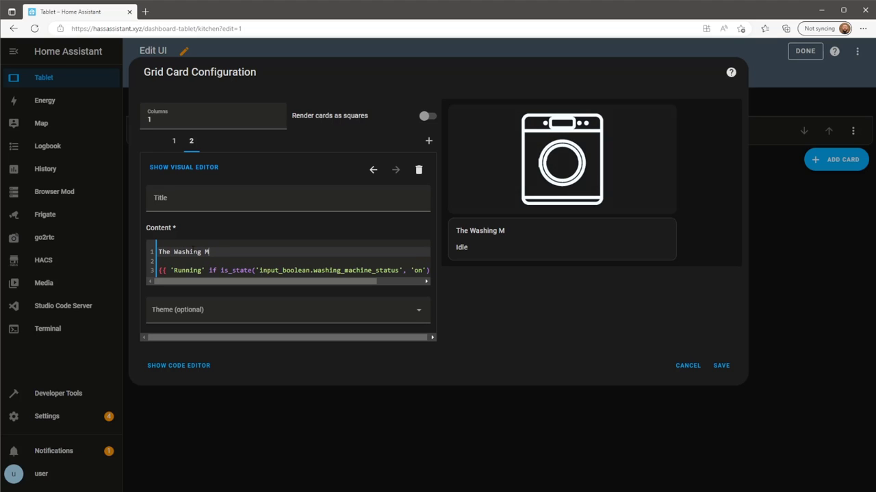
pyautogui.write('achine is')
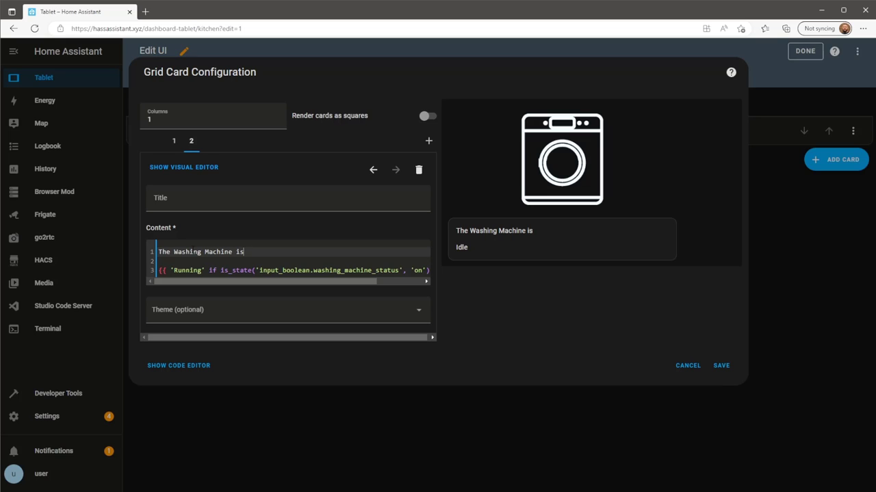
# Add a first line with <center><font size='6'> above the "The Washing Machine is" text
pyautogui.click(165, 262)
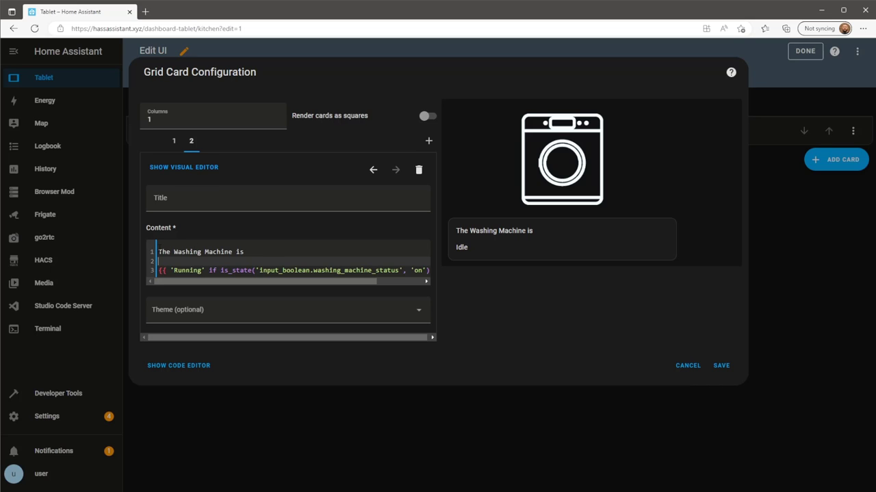
pyautogui.press('Up')
pyautogui.press('Return')
pyautogui.press('Up')
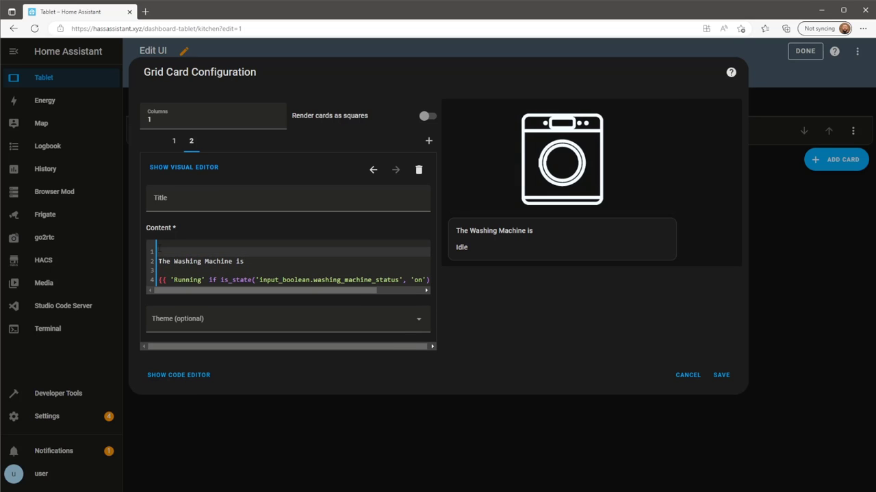
pyautogui.write('<>cente')
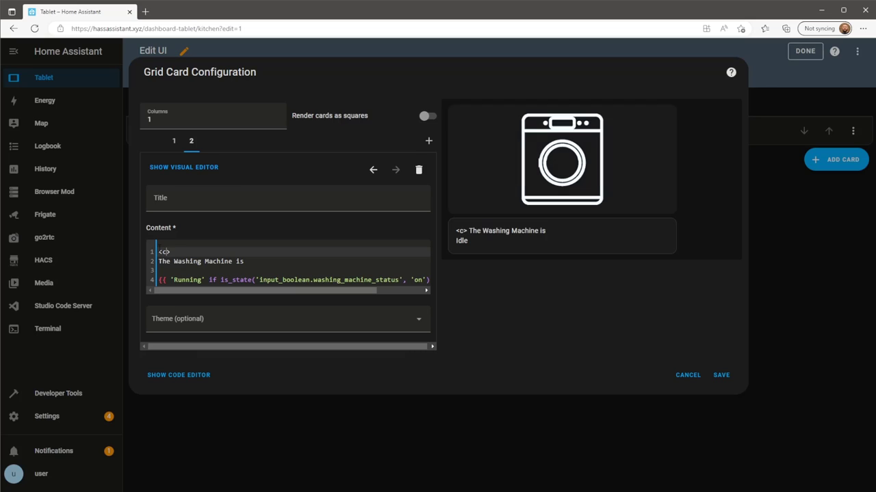
pyautogui.write('r')
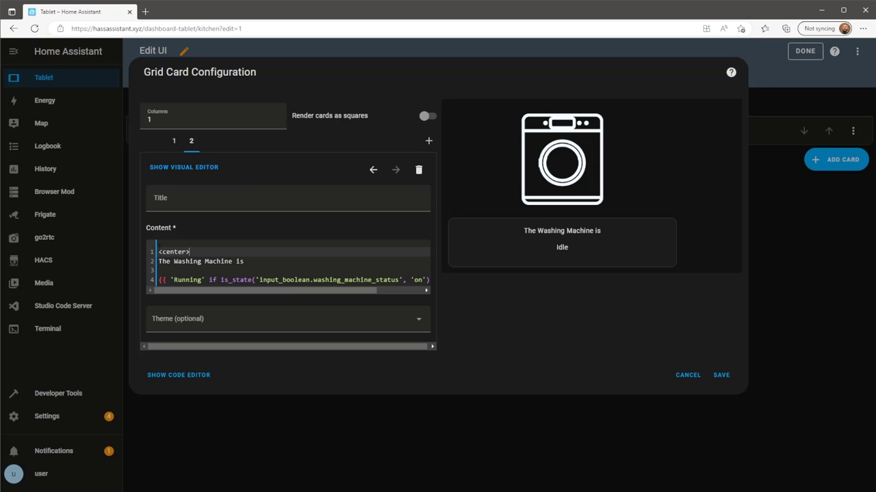
pyautogui.write('<>font si')
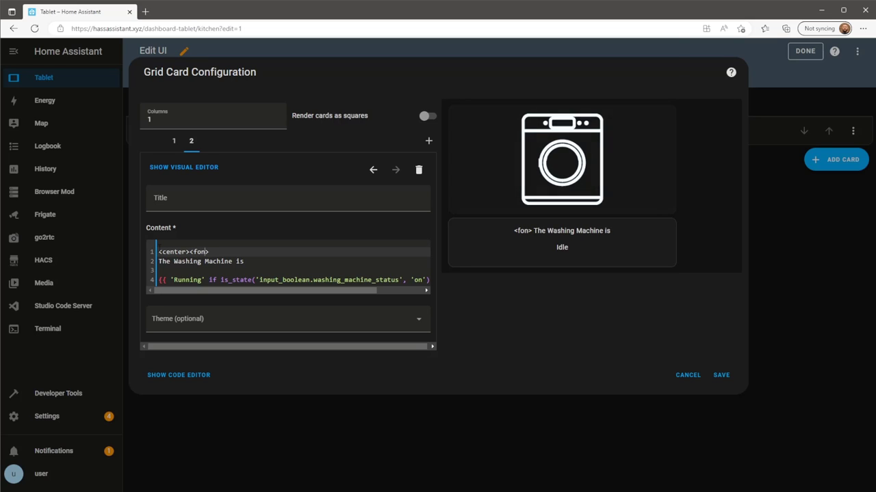
pyautogui.write('ze')
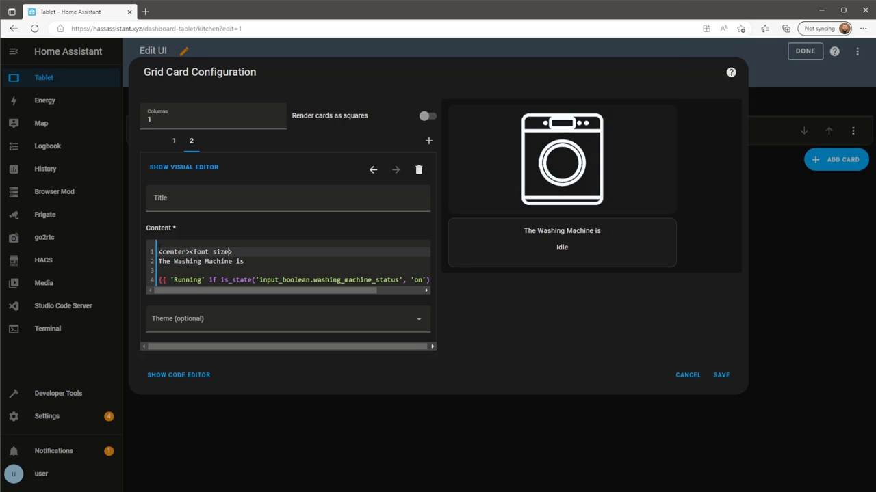
pyautogui.write("='6'")
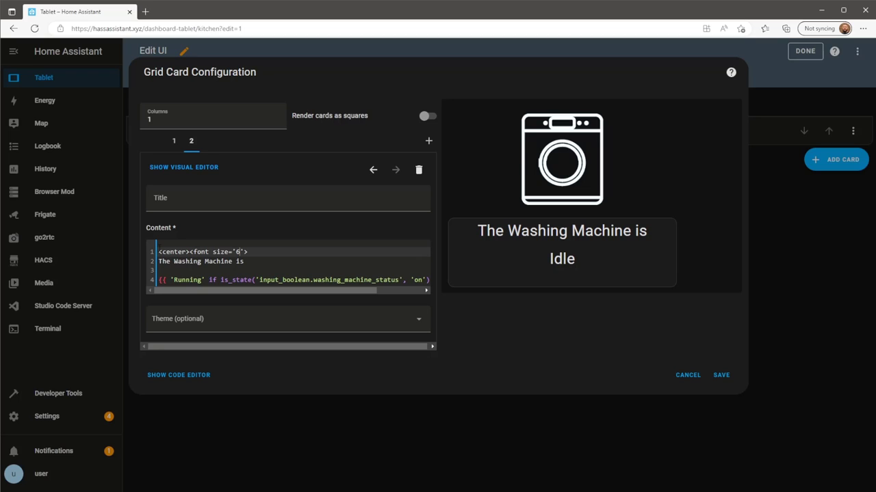
# Close the font formatting with </font> on the blank line below "The Washing Machine is"
pyautogui.press('Down')
pyautogui.press('Down')
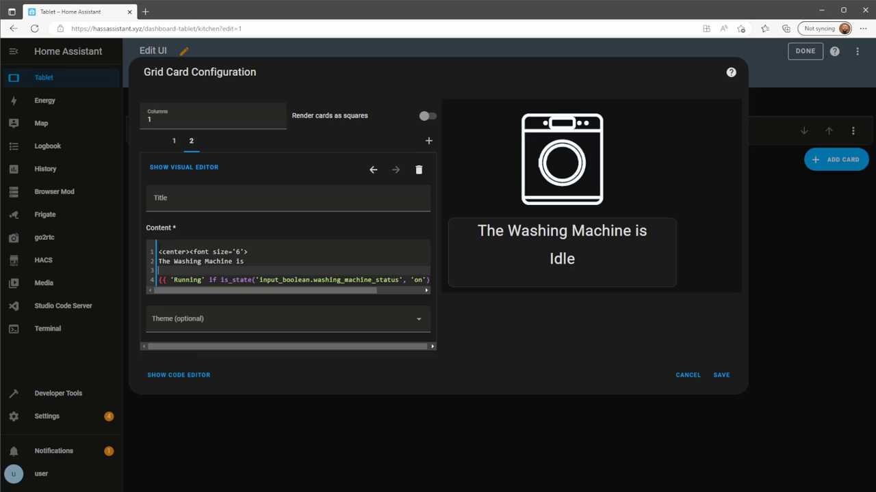
pyautogui.write('<>')
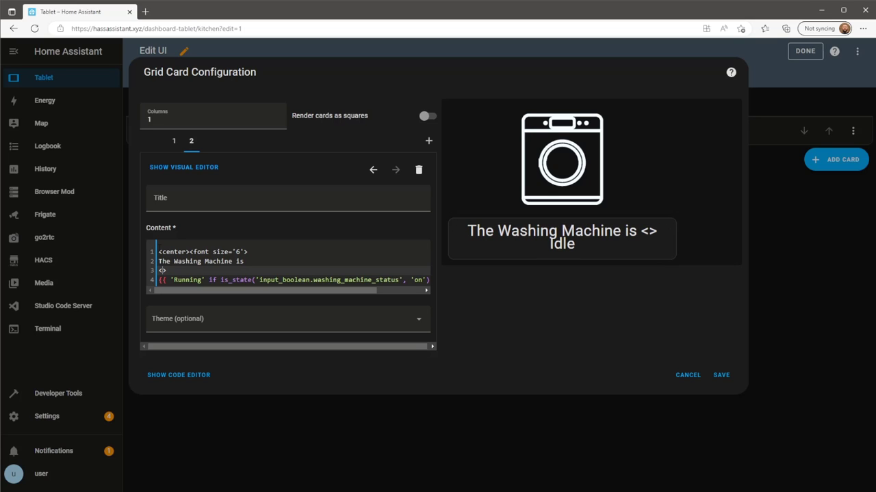
pyautogui.write('/font')
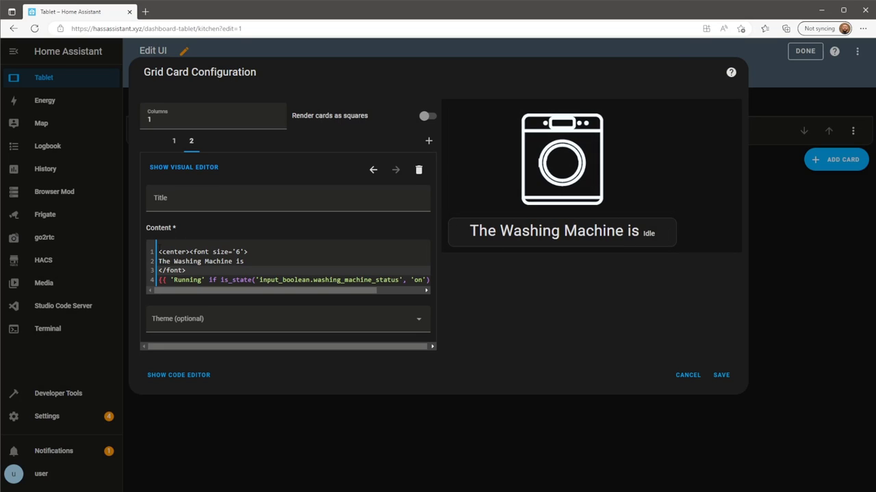
# Insert the line <font size='6'> between the first </font> and the status template in the Markdown content
pyautogui.press('Return')
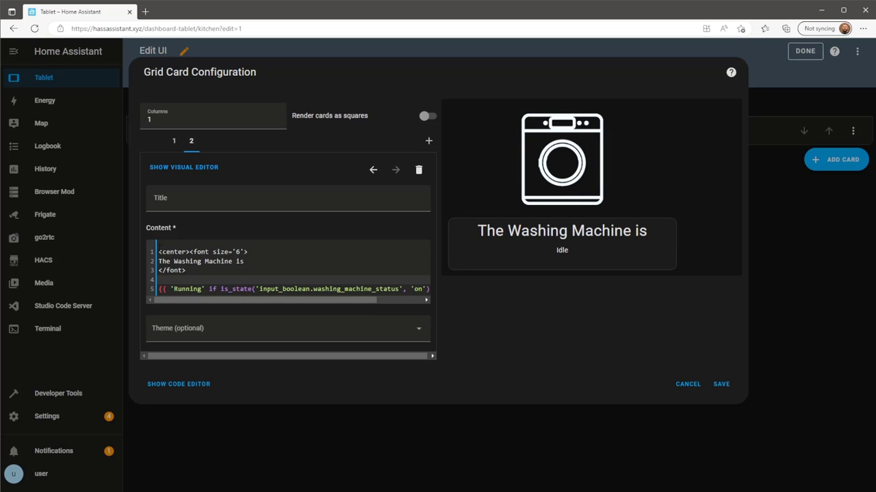
pyautogui.write('<>')
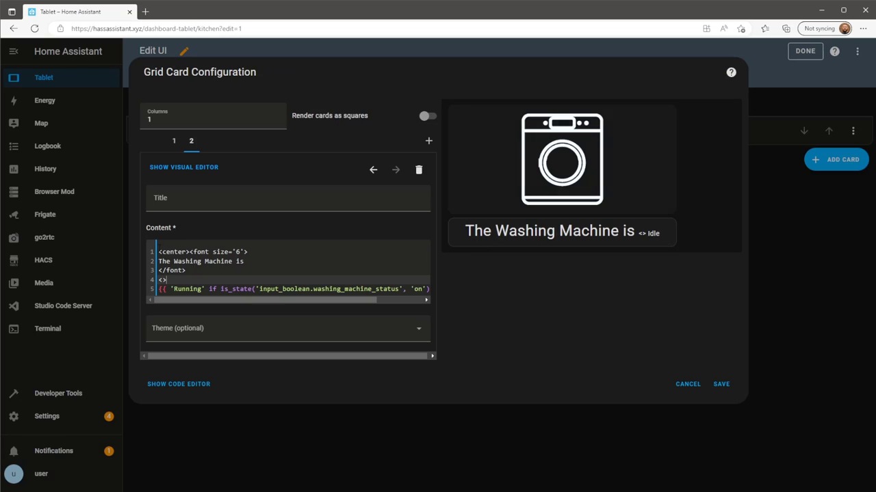
pyautogui.write('font s')
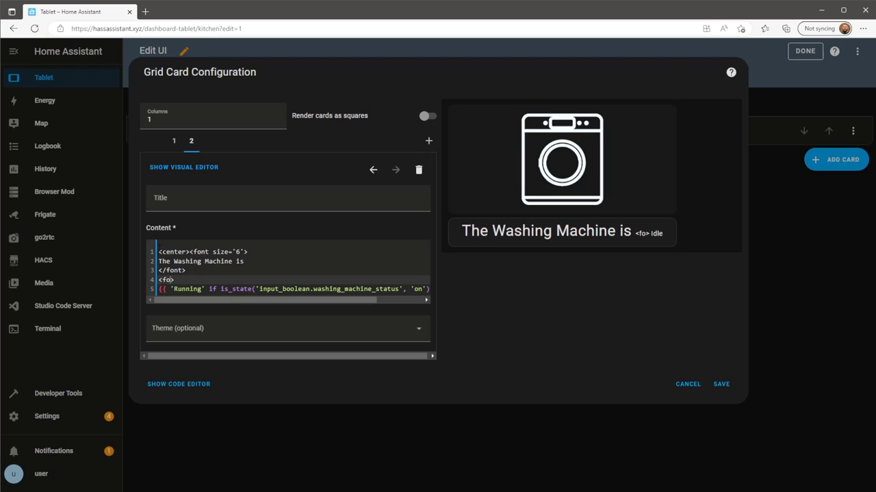
pyautogui.write('ize=')
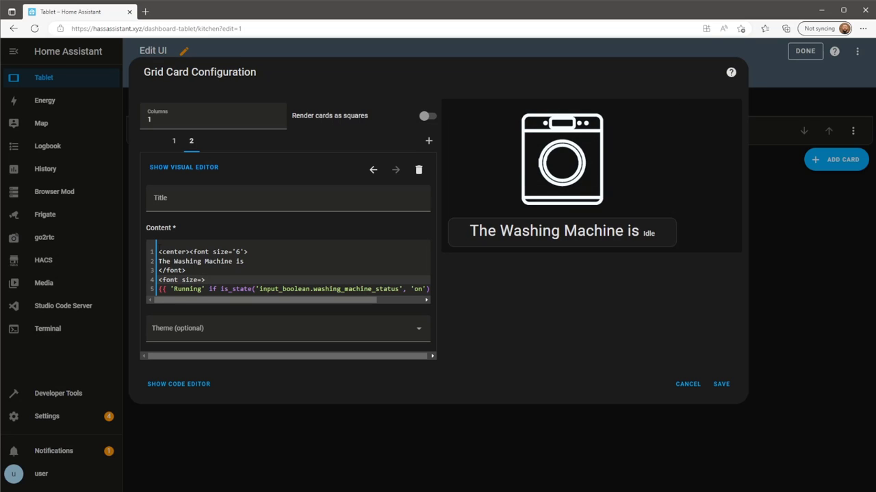
pyautogui.write("'6")
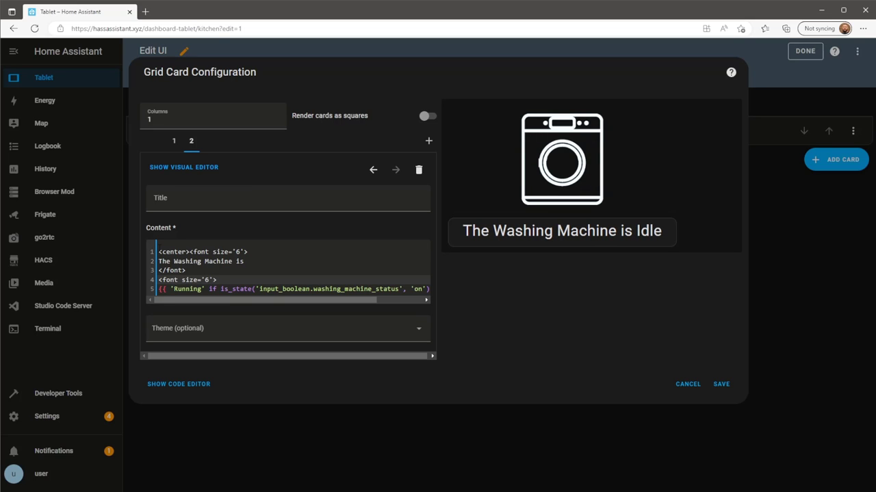
# Add color='yellow' to the status template's font tag and append a <b> tag after it
pyautogui.press('Right')
pyautogui.write('color')
pyautogui.write('=')
pyautogui.write("'")
pyautogui.write('yellow')
pyautogui.write('<')
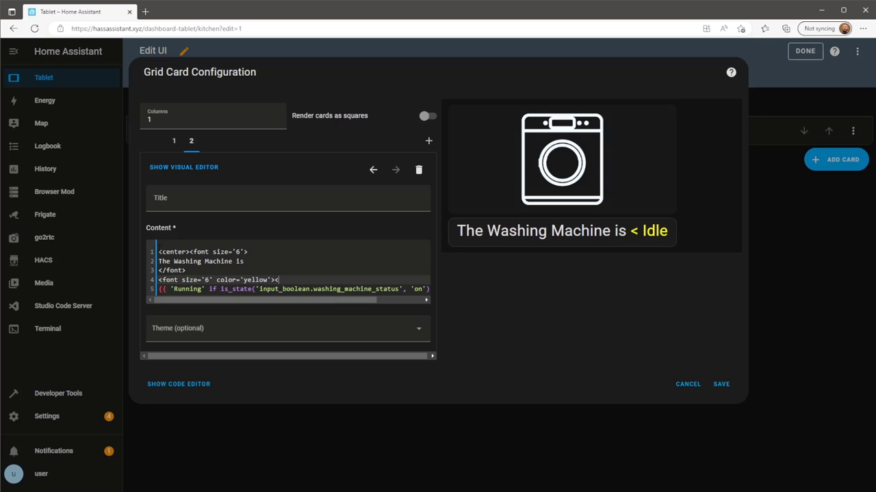
pyautogui.write('>b>')
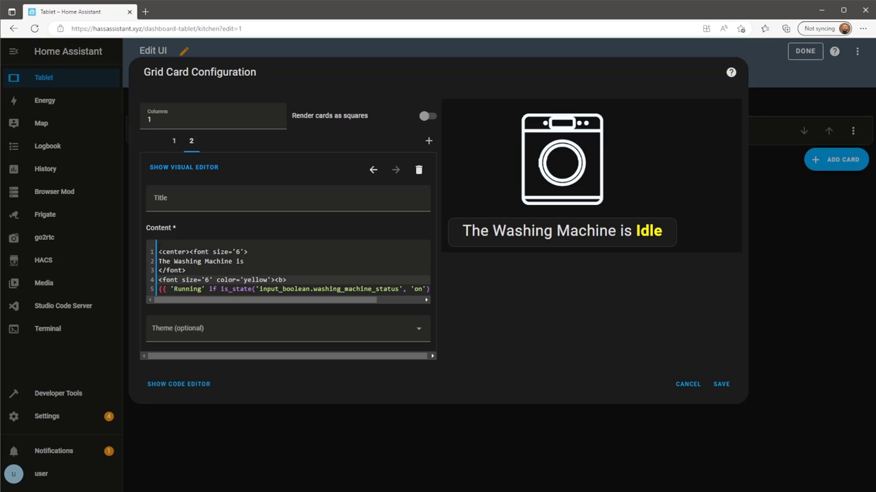
# Close the status formatting with </font> on a new line below the template
pyautogui.moveTo(331, 299); pyautogui.dragTo(378, 299)
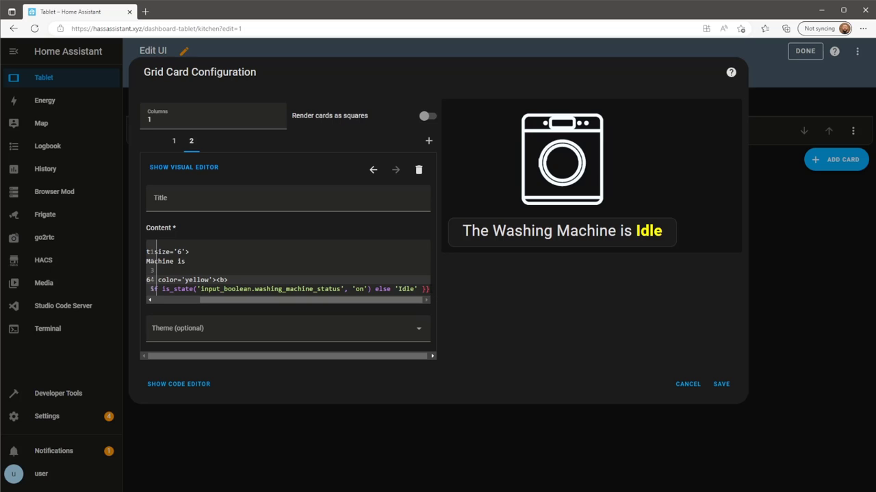
pyautogui.press('Return')
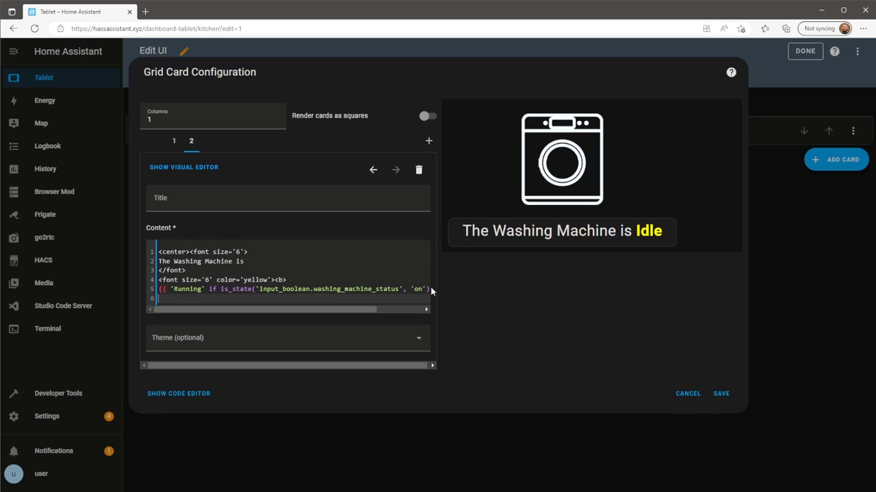
pyautogui.write('<>')
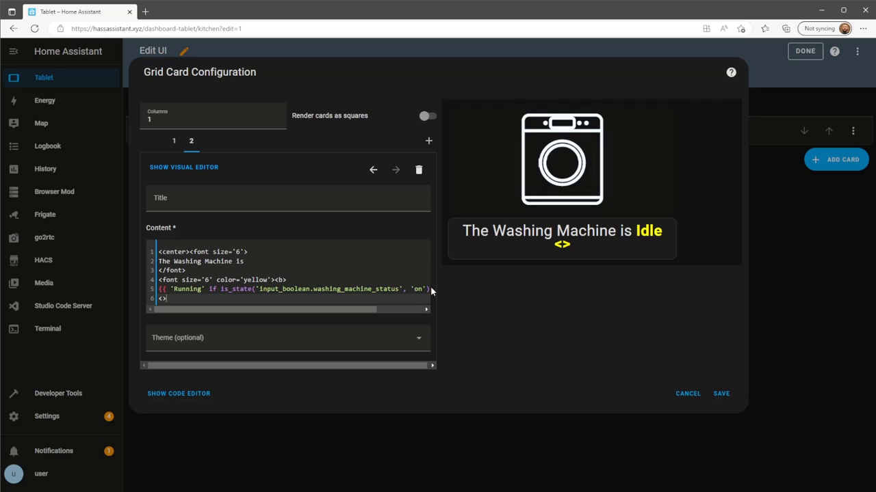
pyautogui.write('/font')
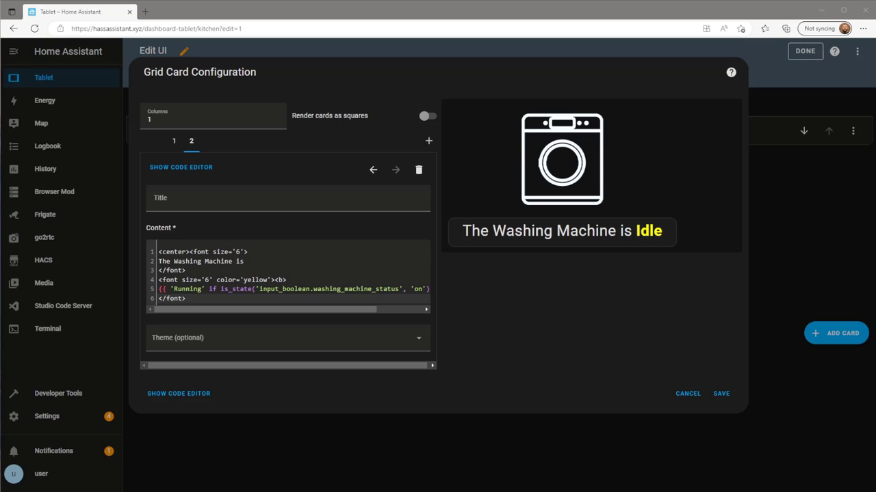
# Paste the card_mod style with transparent background and border-style none at the end of the Markdown card's code, and save the grid card
pyautogui.click(201, 170)
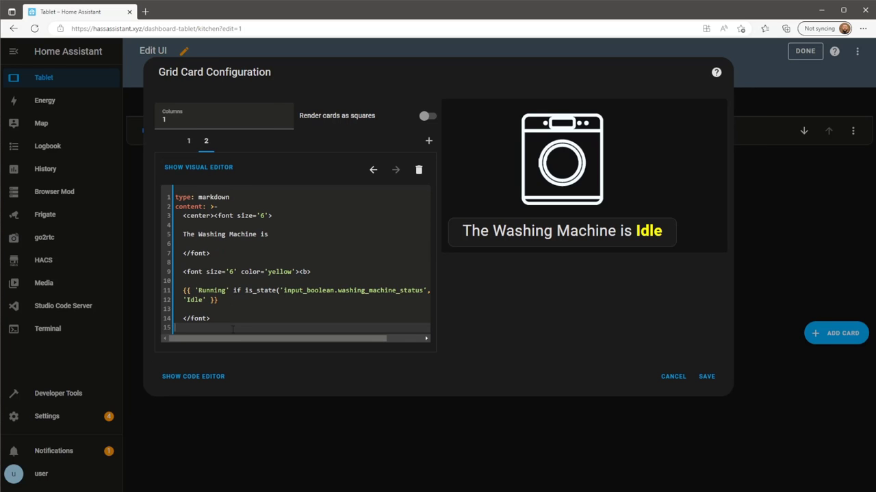
pyautogui.rightClick(233, 329)
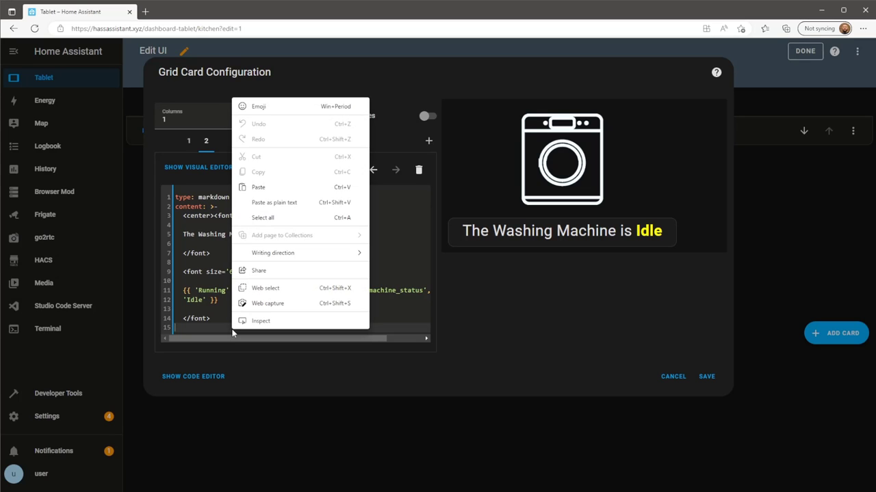
pyautogui.click(258, 188)
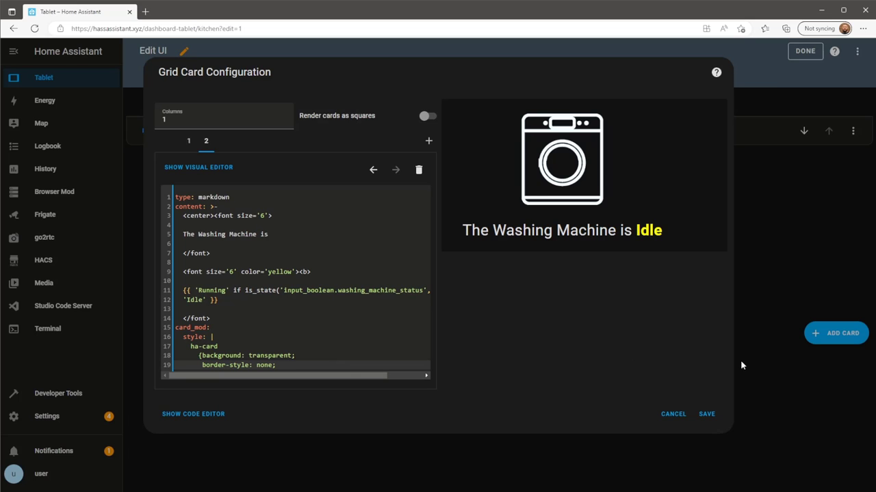
pyautogui.click(707, 414)
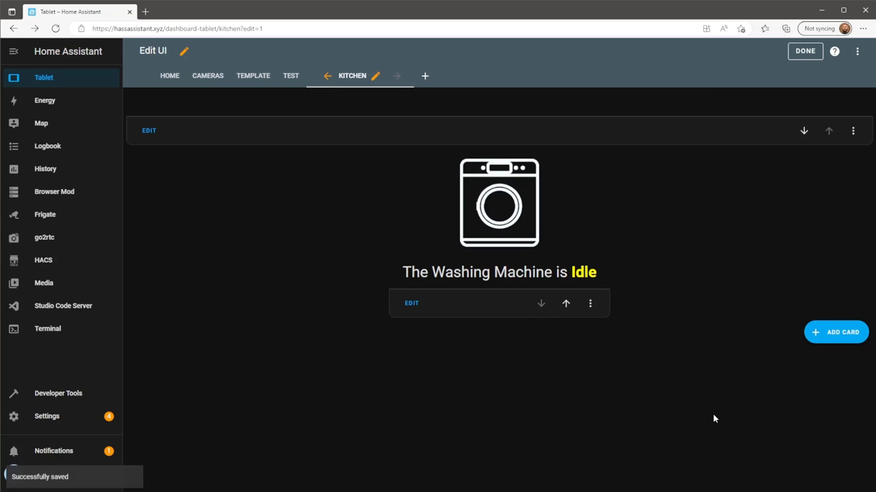
# Finish editing the dashboard and test the washing machine button by toggling it on and back off
pyautogui.click(805, 55)
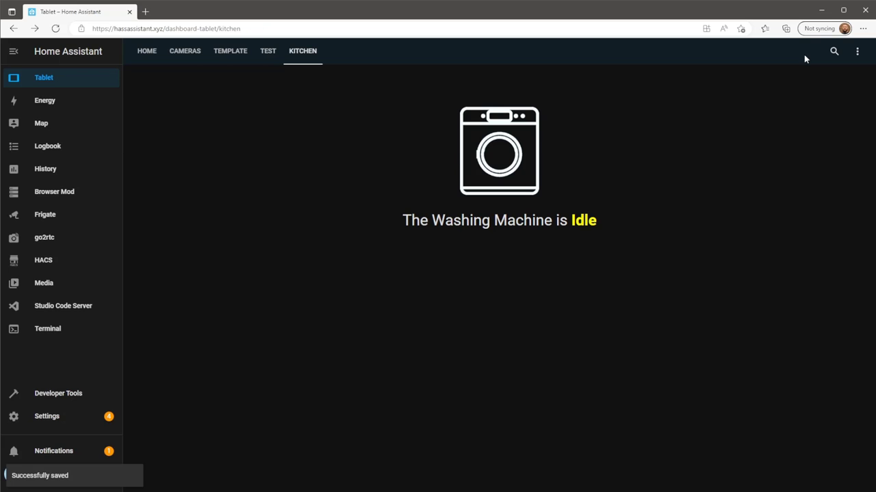
pyautogui.click(532, 168)
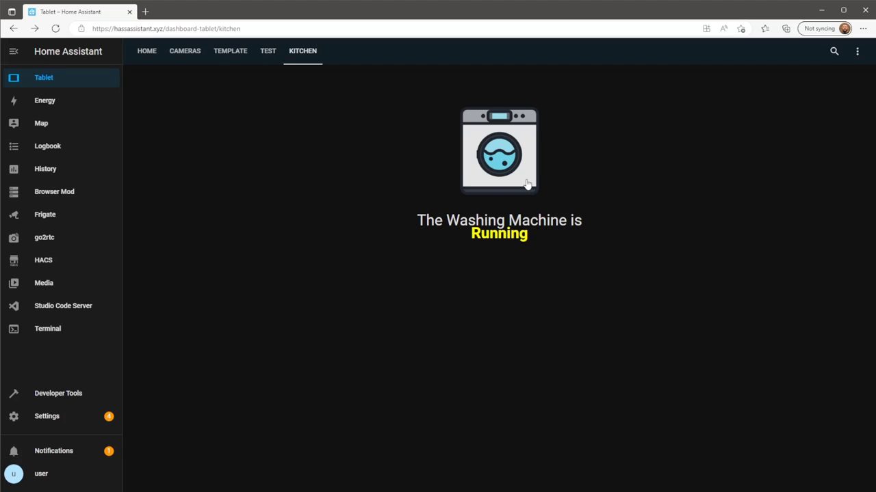
pyautogui.click(527, 183)
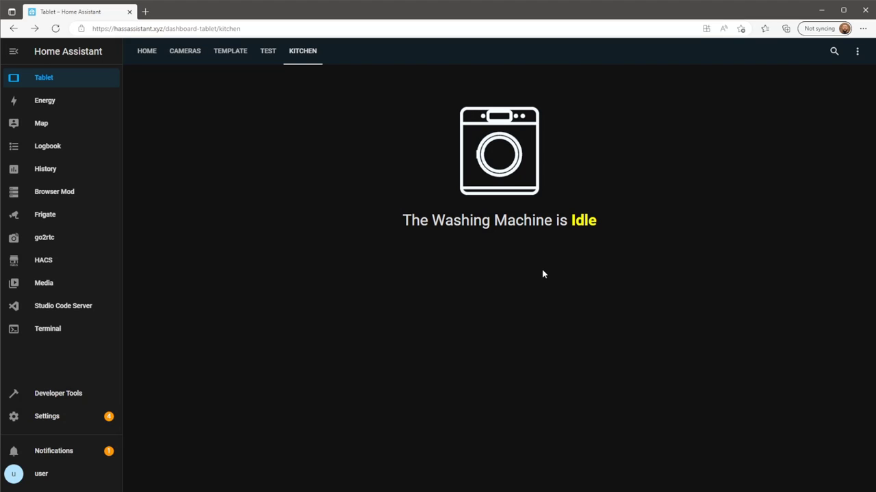
# Open the Washing Machine device of the Tapo Controller integration and check its current power reading
pyautogui.click(72, 425)
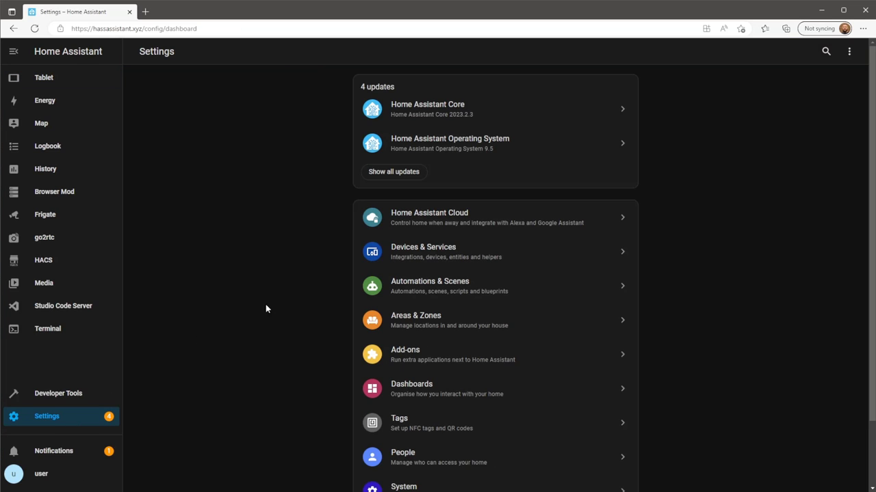
pyautogui.click(401, 264)
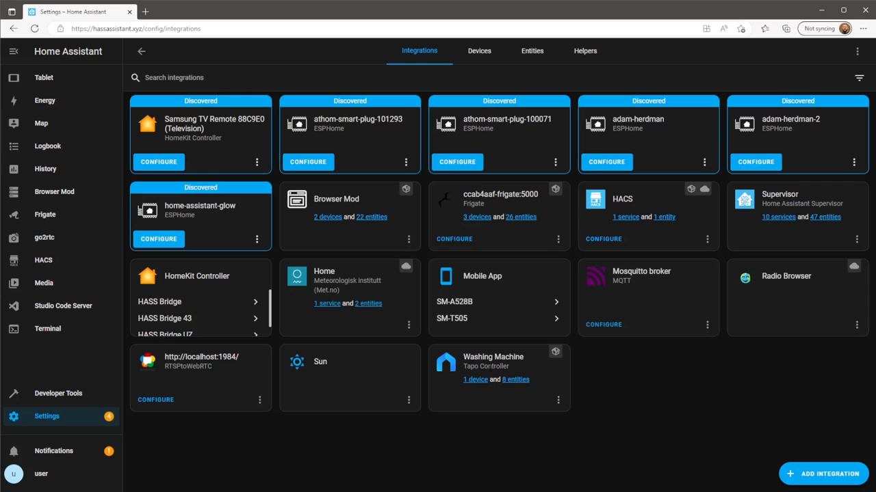
pyautogui.click(483, 380)
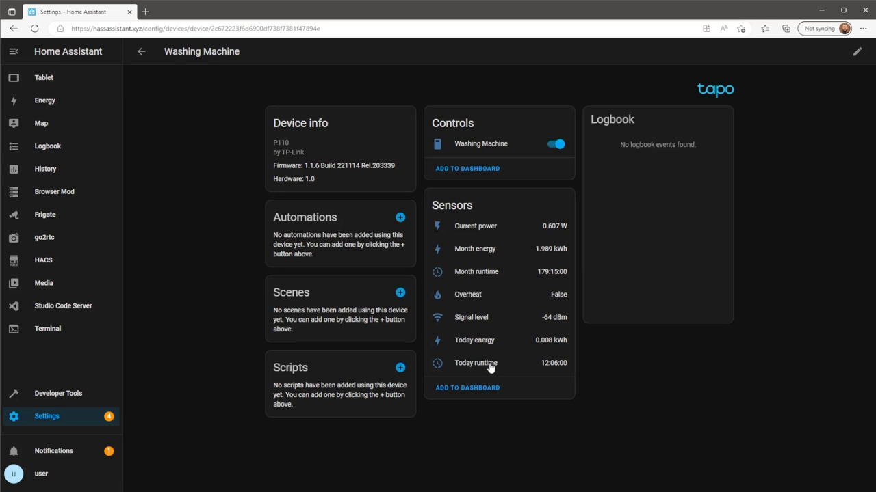
pyautogui.moveTo(541, 228); pyautogui.dragTo(567, 229)
# Copy the entity ID sensor.washing_machine_current_power from the Current power sensor's settings and close its details
pyautogui.click(488, 227)
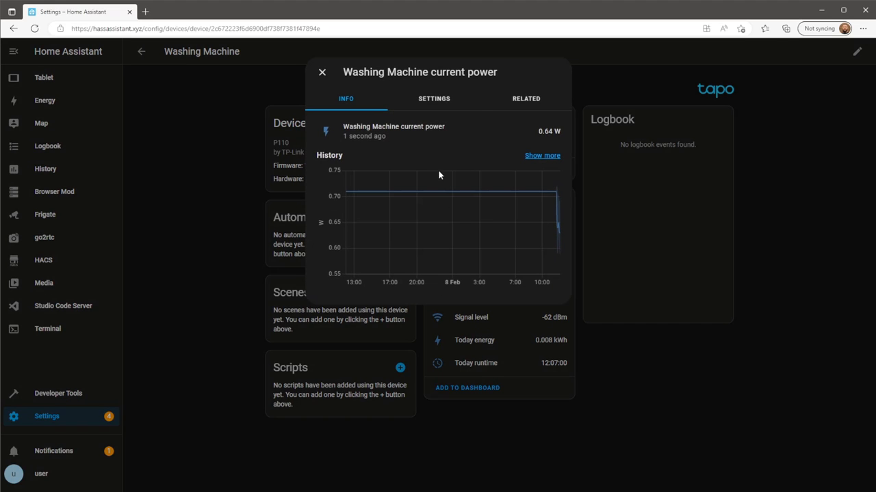
pyautogui.click(460, 103)
pyautogui.moveTo(450, 202); pyautogui.dragTo(305, 205)
pyautogui.rightClick(340, 202)
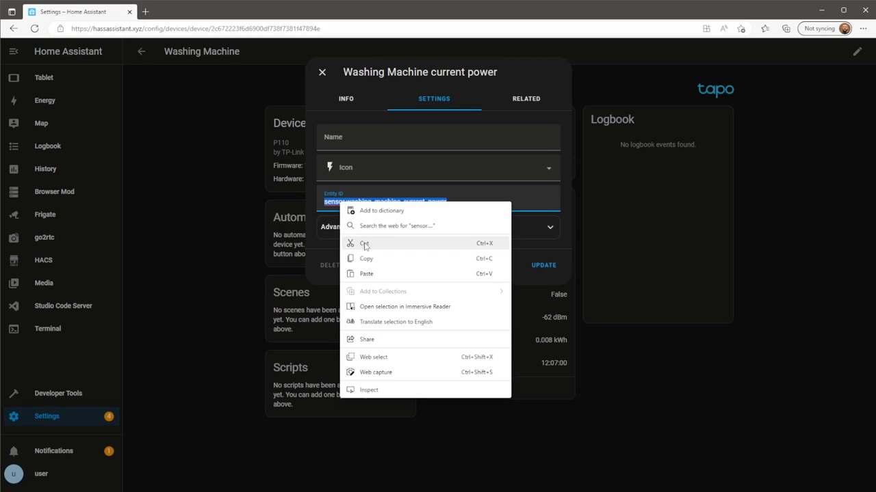
pyautogui.click(370, 259)
pyautogui.click(628, 340)
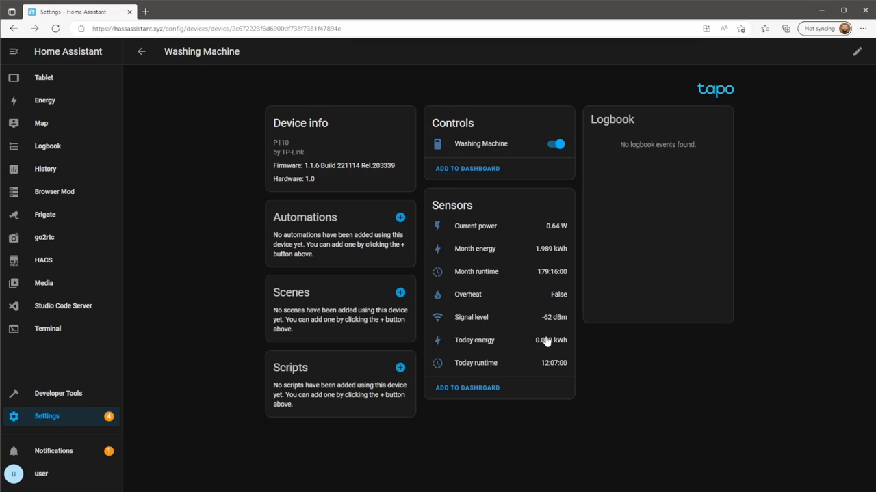
# Create a new automation, starting from an empty one
pyautogui.click(75, 427)
pyautogui.click(395, 290)
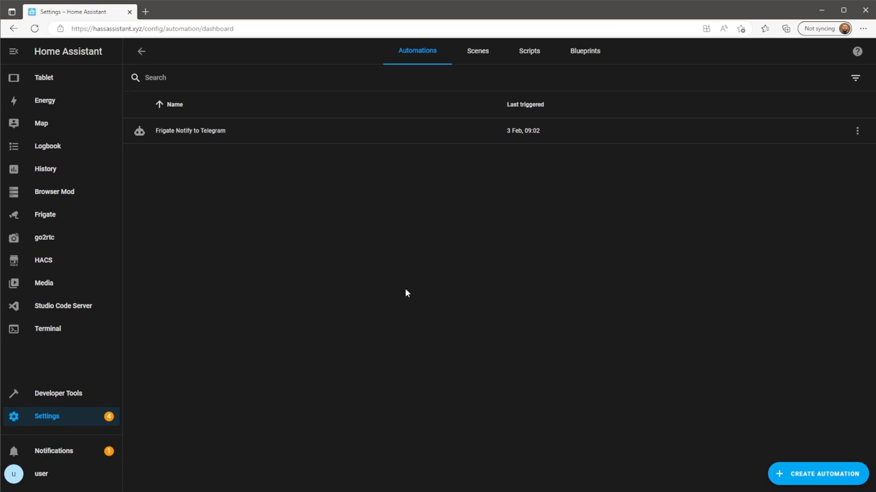
pyautogui.click(829, 483)
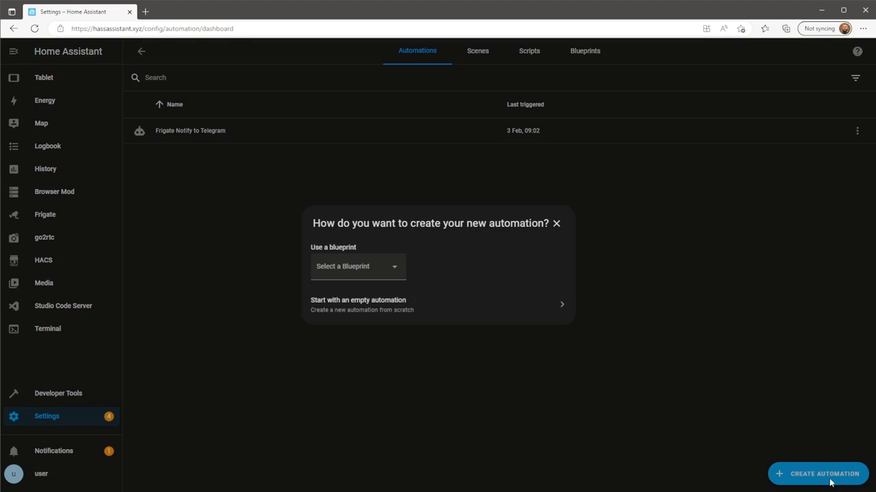
pyautogui.click(466, 318)
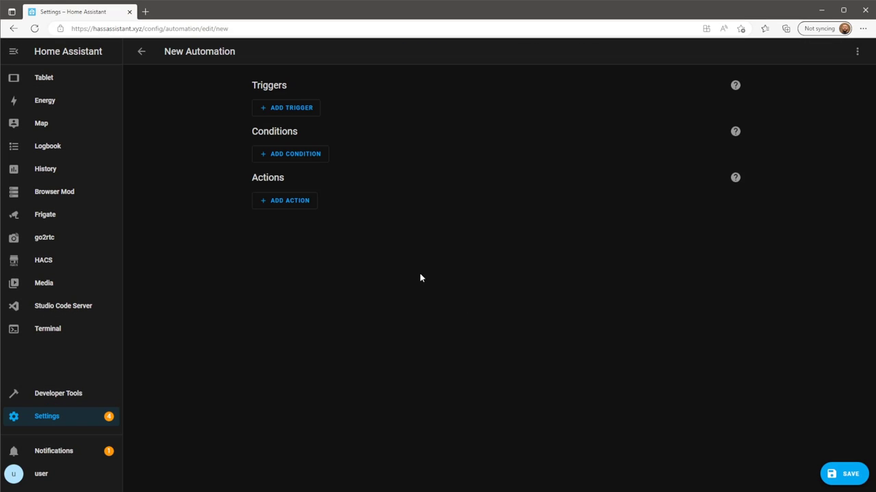
# Add a numeric state trigger for the entity sensor.washing_machine_current_power
pyautogui.click(304, 114)
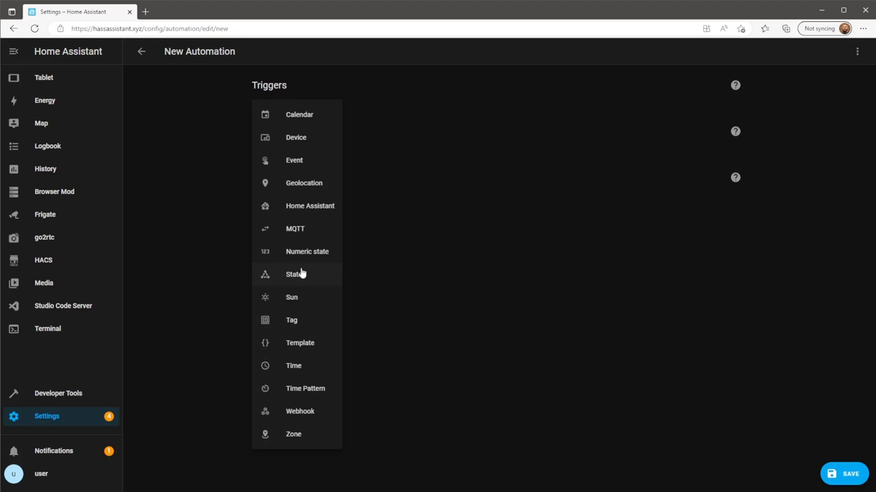
pyautogui.click(306, 252)
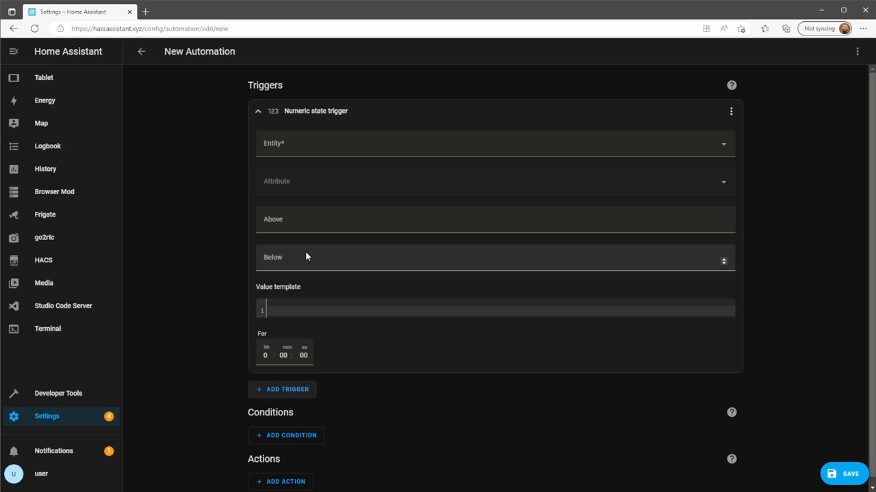
pyautogui.click(326, 145)
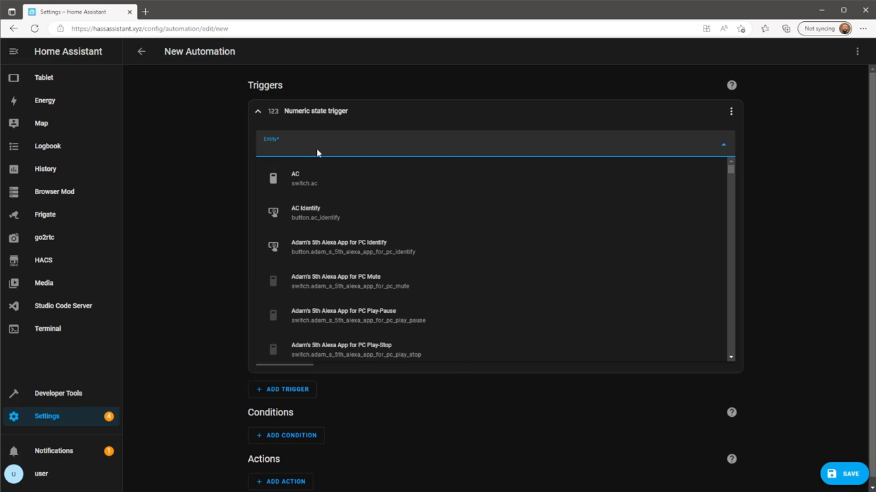
pyautogui.rightClick(318, 149)
pyautogui.click(343, 239)
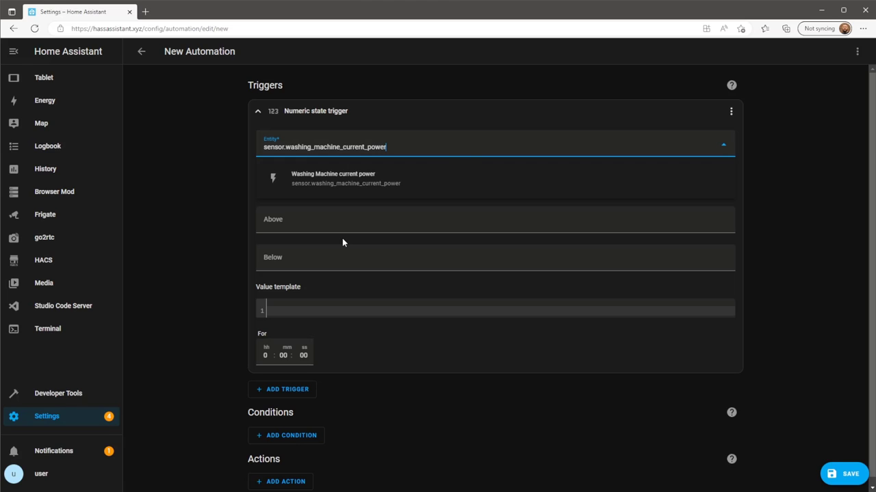
pyautogui.click(350, 179)
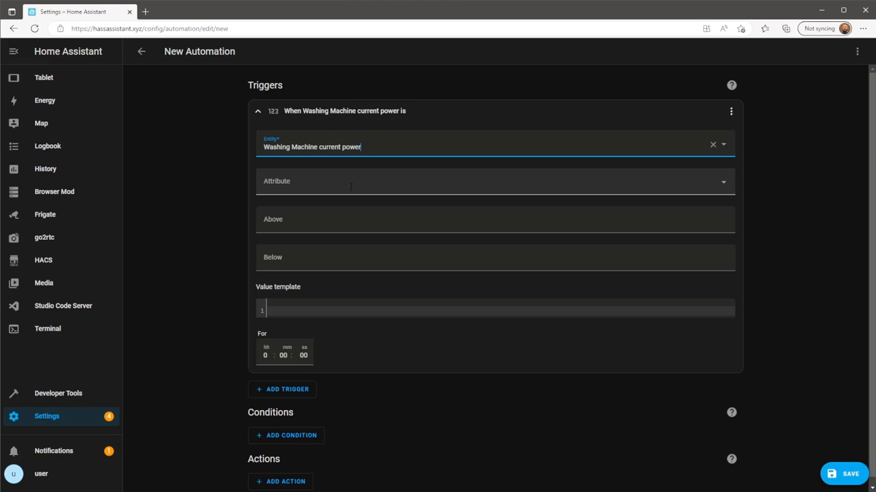
# Set the numeric state trigger to fire when the washing machine's current power is above 10 for 30 seconds
pyautogui.click(350, 221)
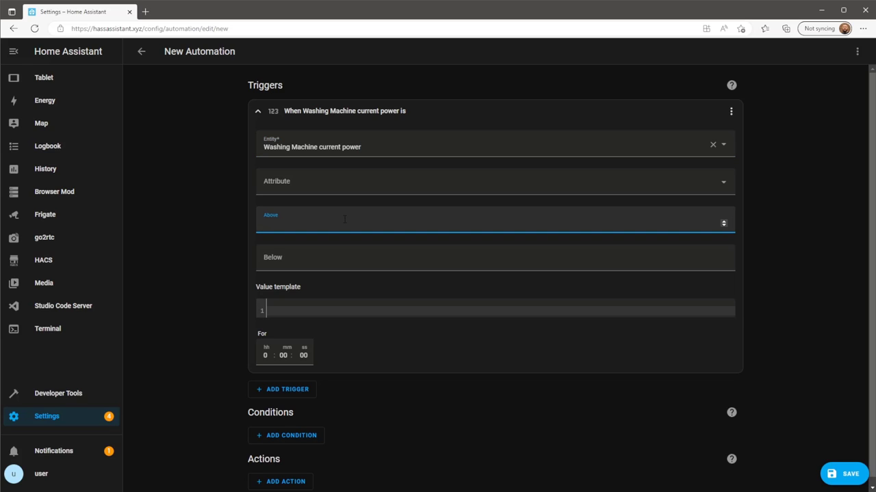
pyautogui.write('10')
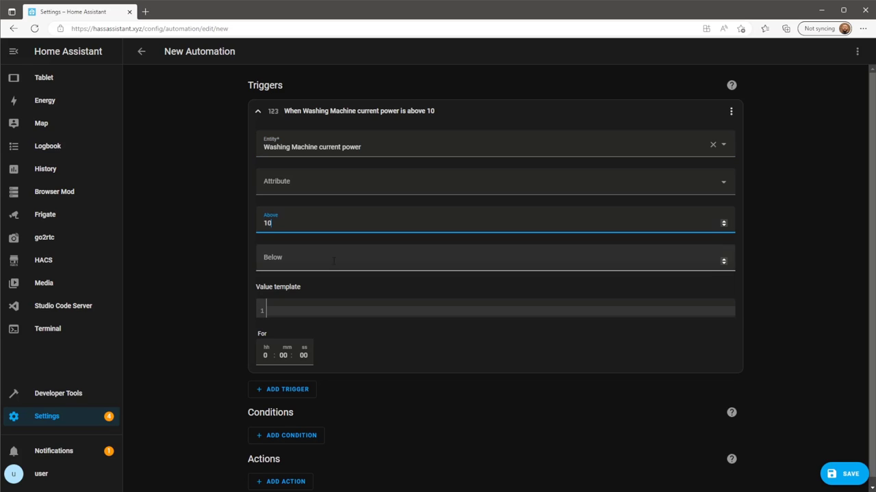
pyautogui.click(303, 355)
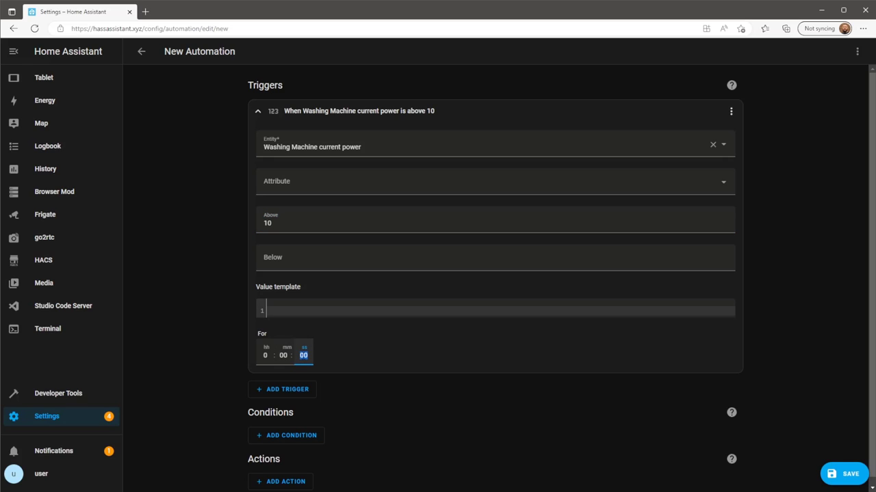
pyautogui.write('30')
# Give the above-10 power trigger the trigger ID "on"
pyautogui.click(730, 111)
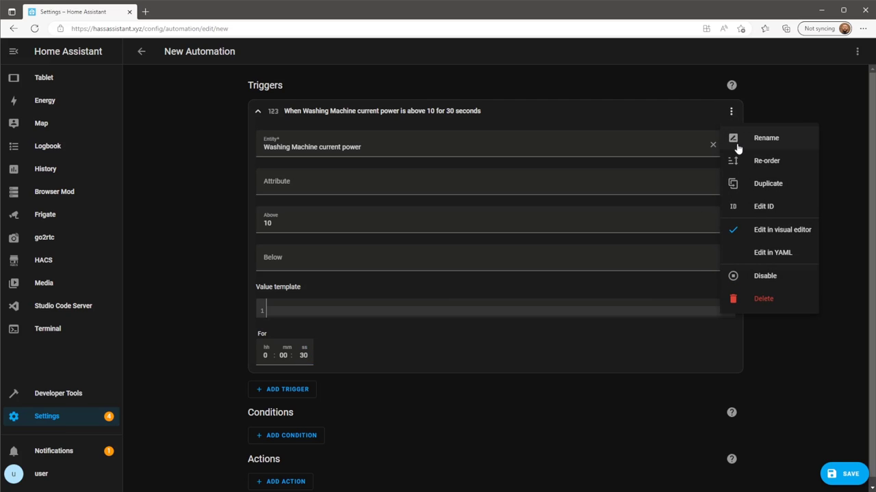
pyautogui.click(765, 207)
pyautogui.click(408, 144)
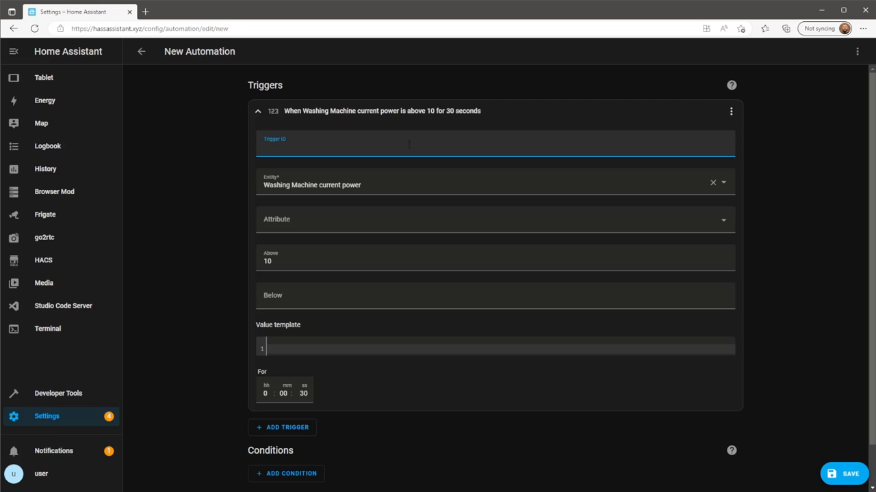
pyautogui.write('on')
pyautogui.click(781, 171)
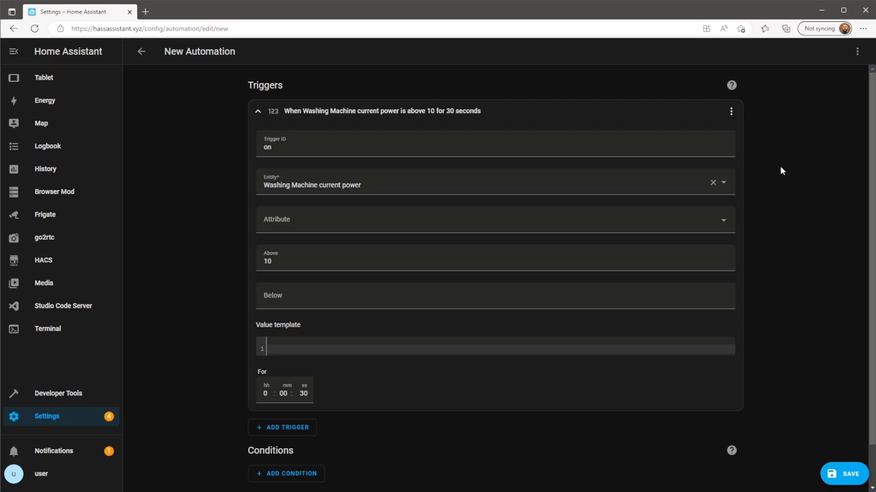
# Duplicate the "on" trigger and change the copy's trigger ID to "off"
pyautogui.click(730, 113)
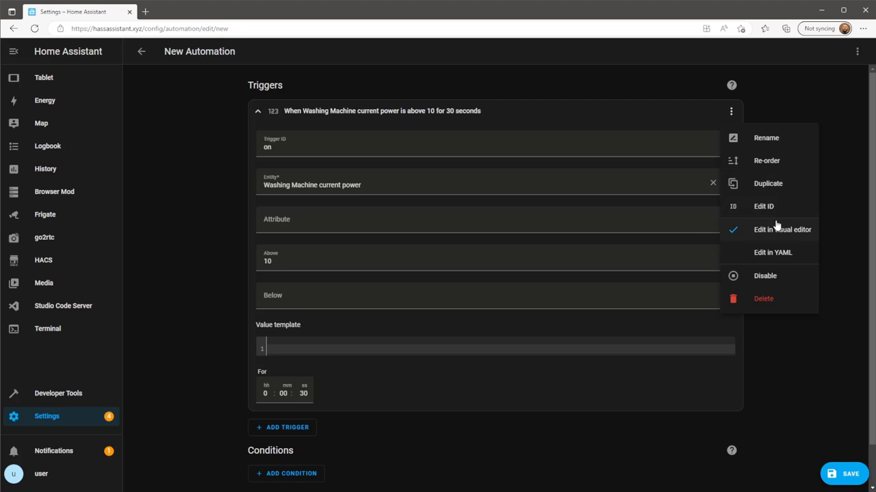
pyautogui.click(774, 187)
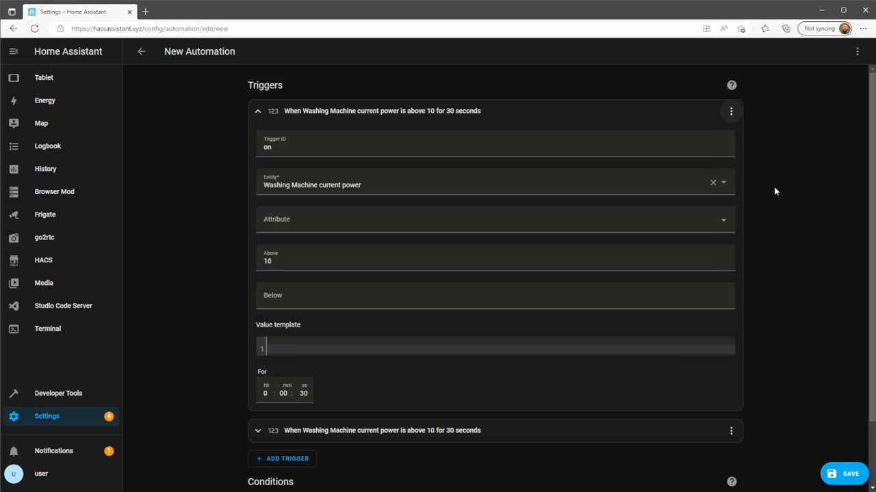
pyautogui.click(346, 431)
pyautogui.scroll(-5, 298, 158)
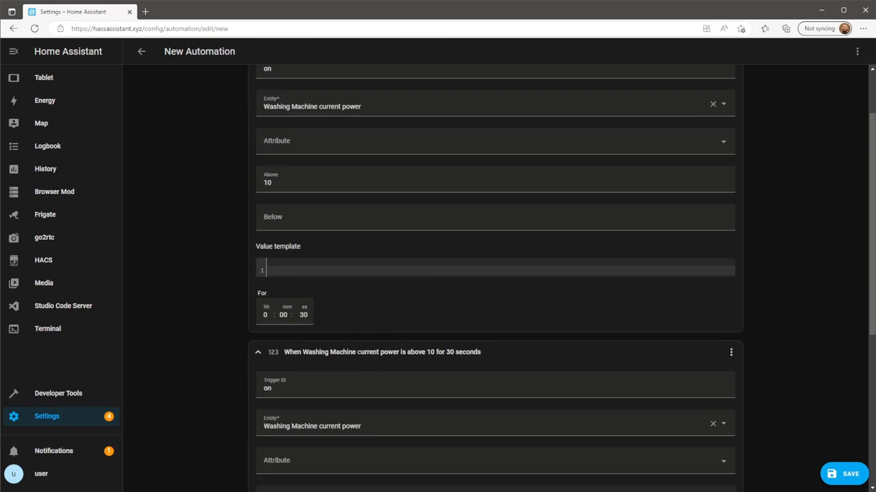
pyautogui.click(286, 102)
pyautogui.press('BackSpace')
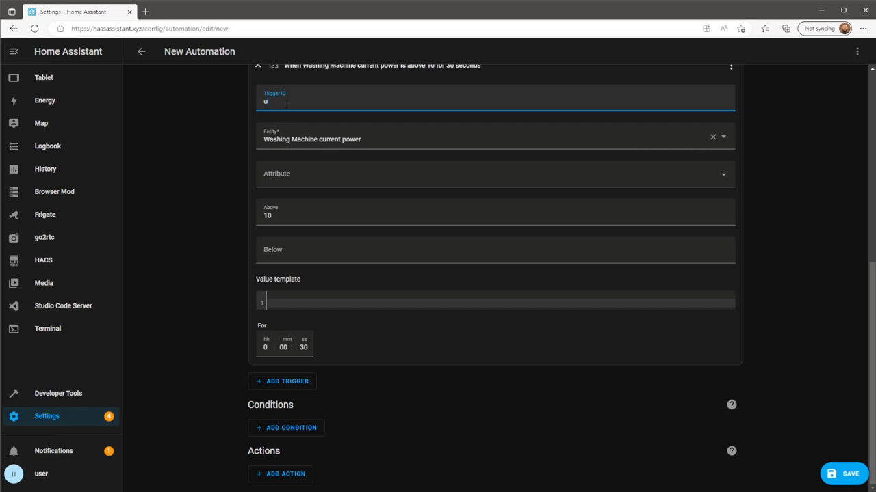
pyautogui.write('ff')
# Clear the "off" trigger's Above limit, set Below to 1.3 for 1 minute 30 seconds, and save the automation
pyautogui.moveTo(275, 216); pyautogui.dragTo(252, 216)
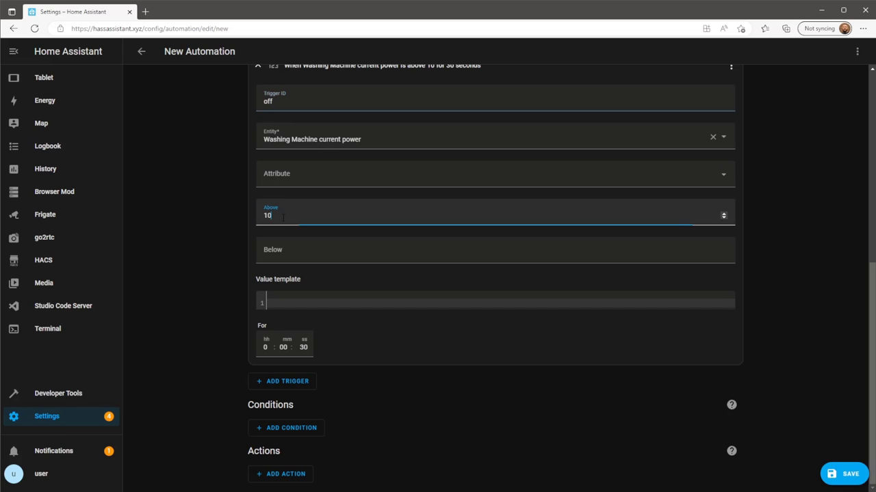
pyautogui.press('BackSpace')
pyautogui.click(328, 252)
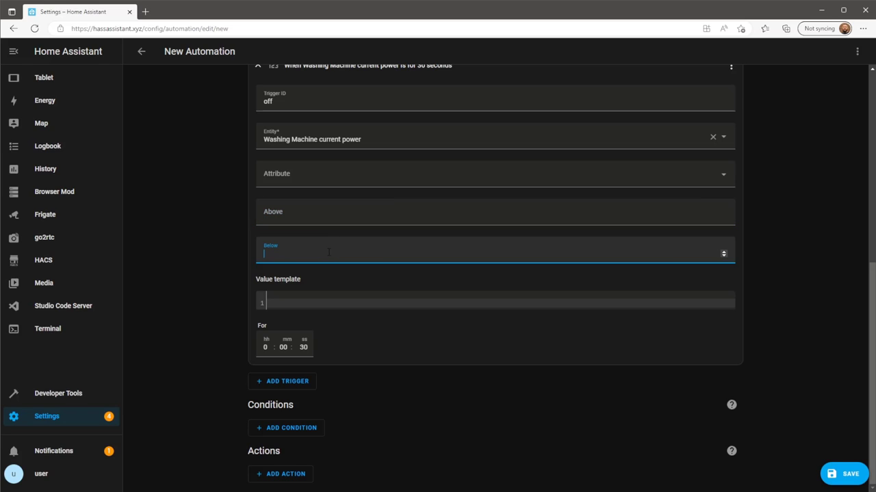
pyautogui.write('1.3')
pyautogui.click(283, 347)
pyautogui.write('1')
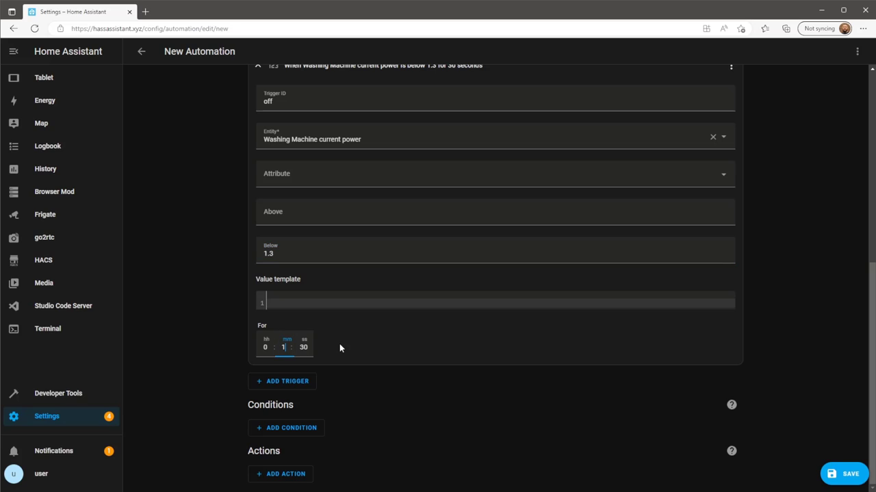
pyautogui.click(376, 390)
pyautogui.hotkey('ctrl', 's')
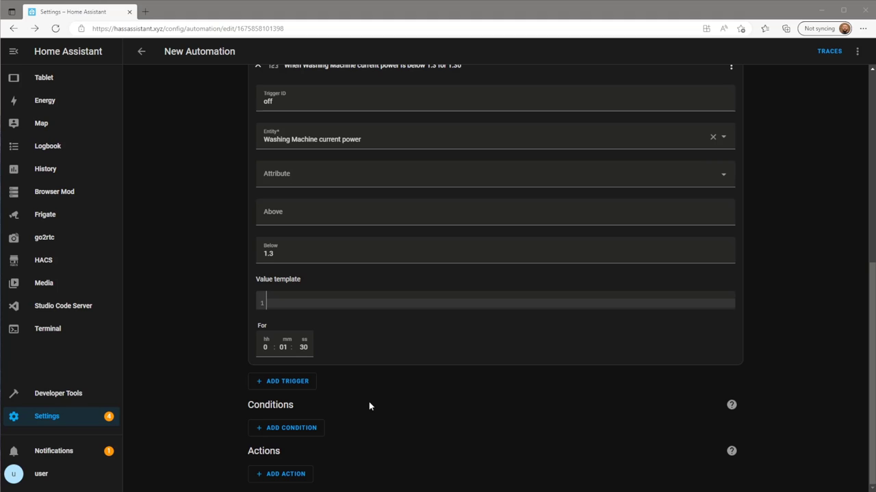
# Add a Choose action and give its first option a Triggered by condition for the trigger "on"
pyautogui.click(288, 474)
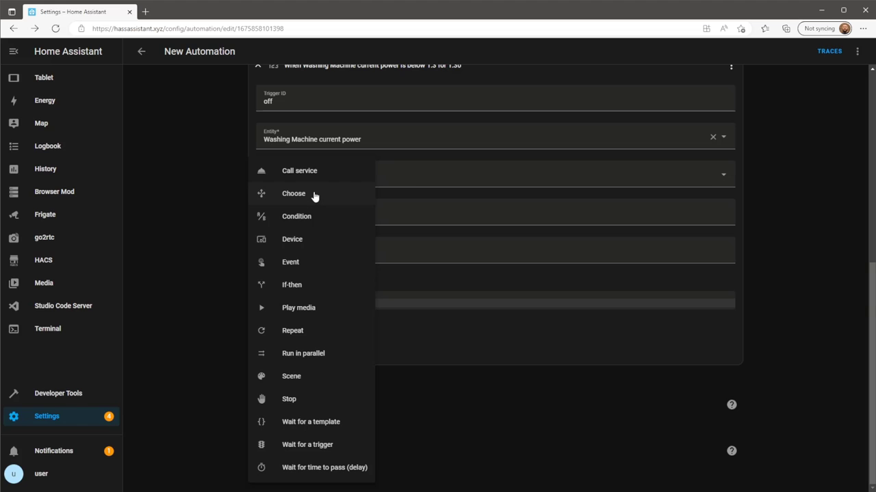
pyautogui.click(293, 194)
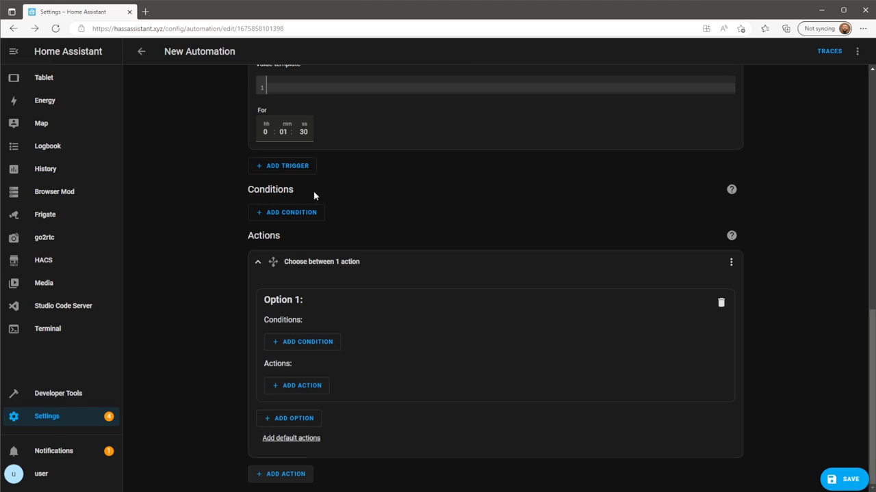
pyautogui.click(308, 342)
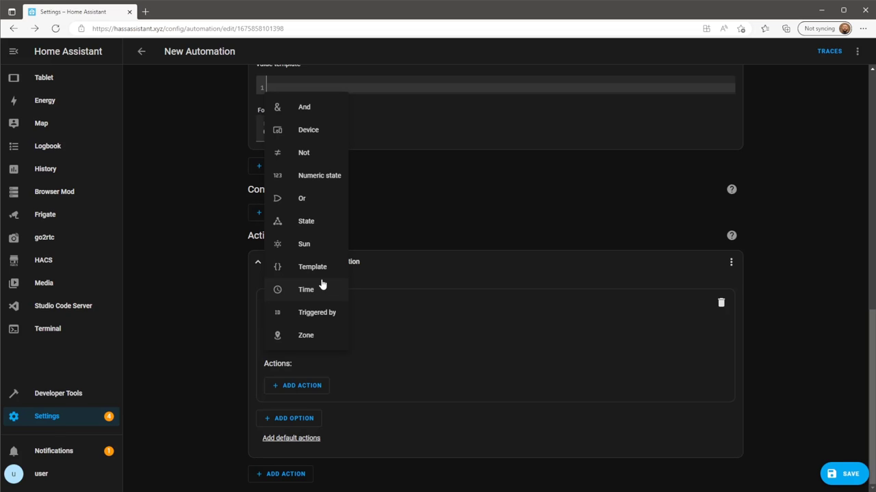
pyautogui.click(322, 317)
pyautogui.click(348, 352)
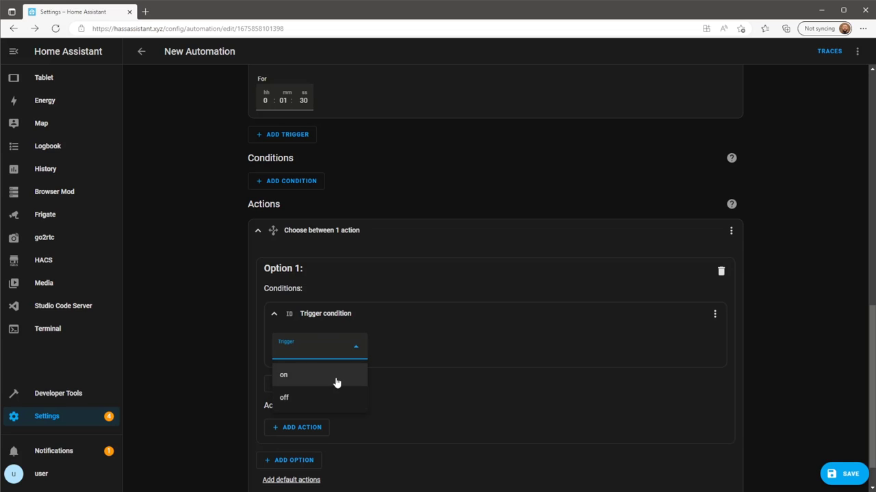
pyautogui.click(336, 383)
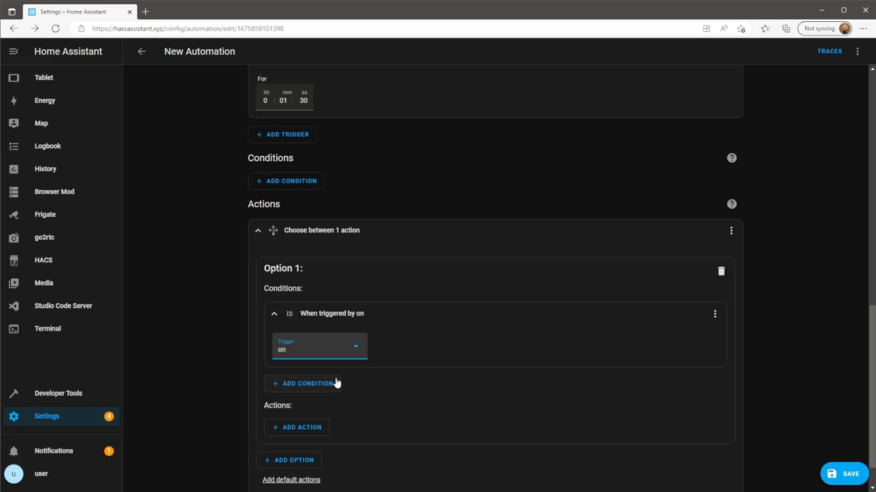
# Add a service call to Option 1 using Input Boolean: Turn on, targeting the Washing Machine Status entity
pyautogui.click(305, 427)
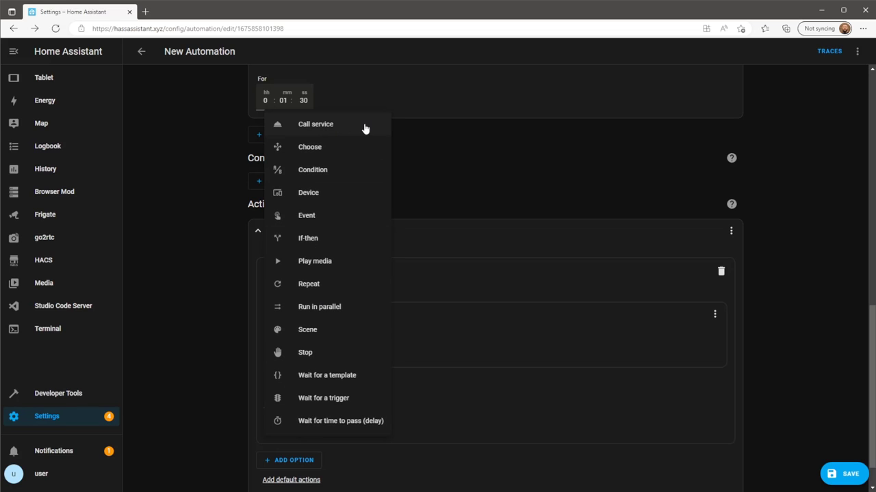
pyautogui.click(365, 127)
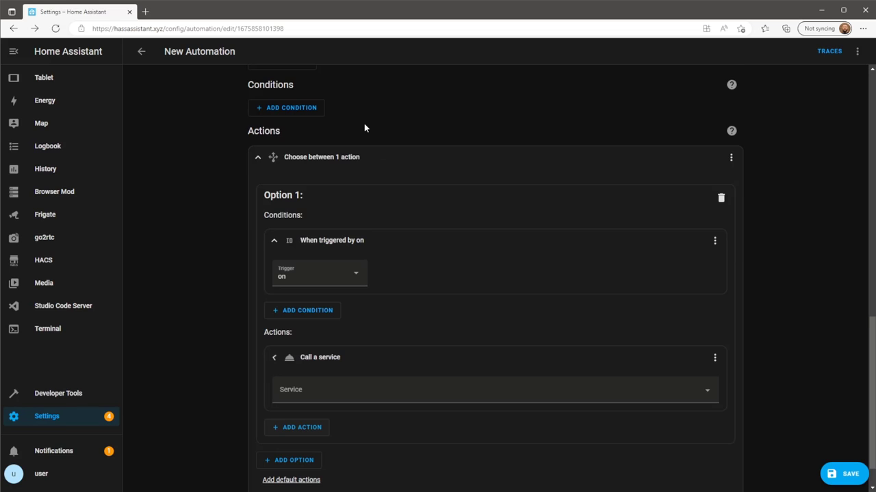
pyautogui.click(379, 393)
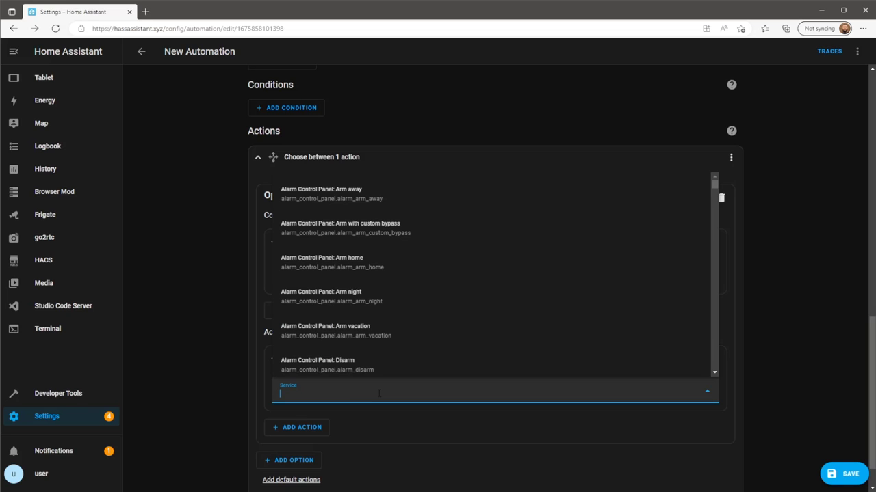
pyautogui.write('input')
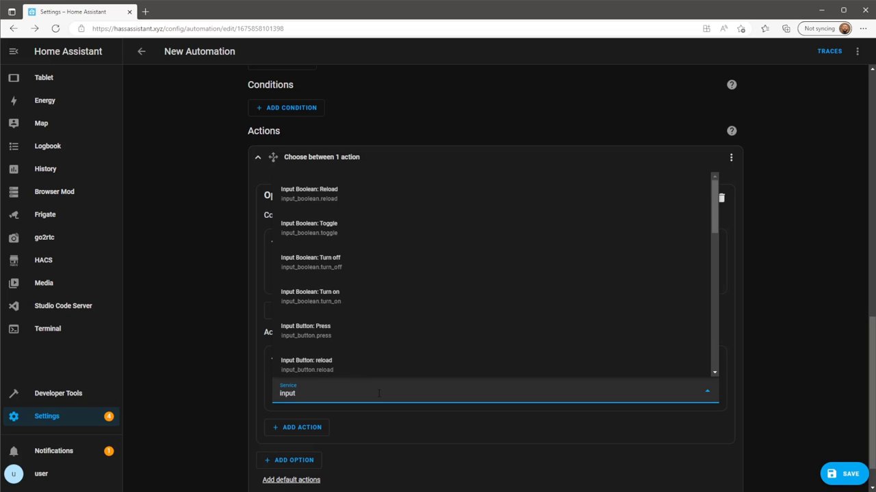
pyautogui.click(411, 309)
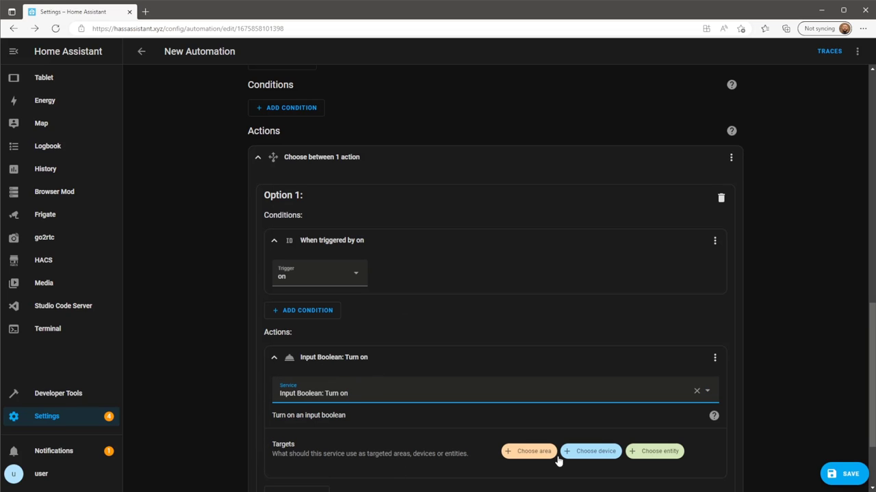
pyautogui.click(669, 456)
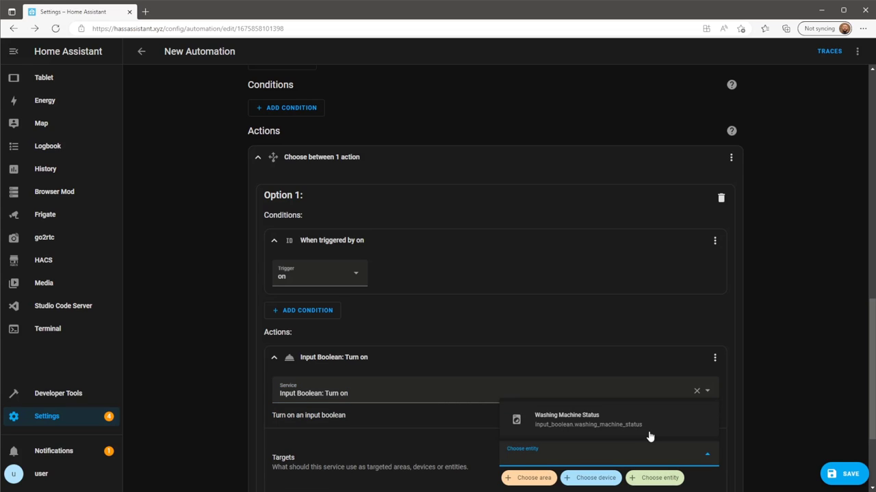
pyautogui.click(650, 436)
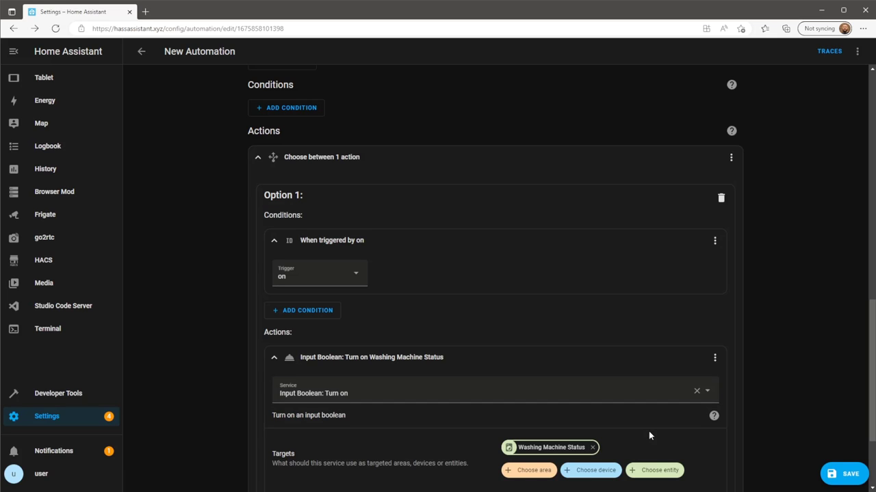
# Add a second option to the Choose action with a Triggered by condition for the trigger "off"
pyautogui.scroll(-2, 650, 436)
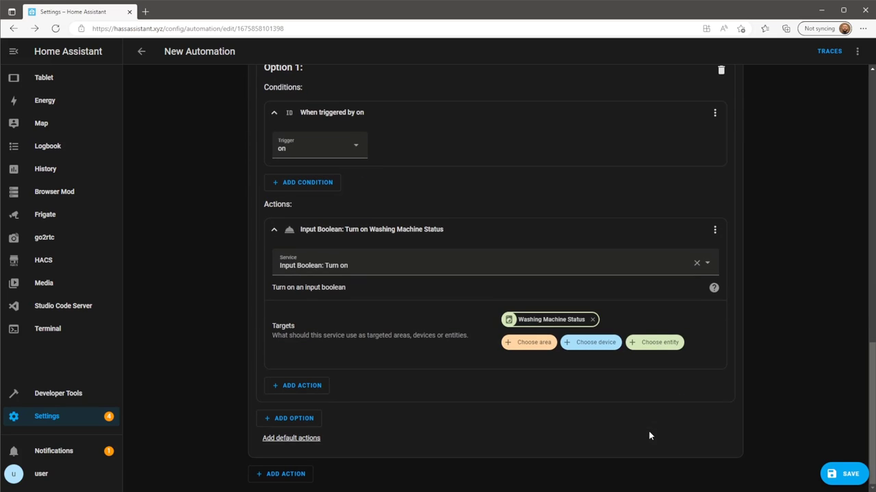
pyautogui.click(306, 420)
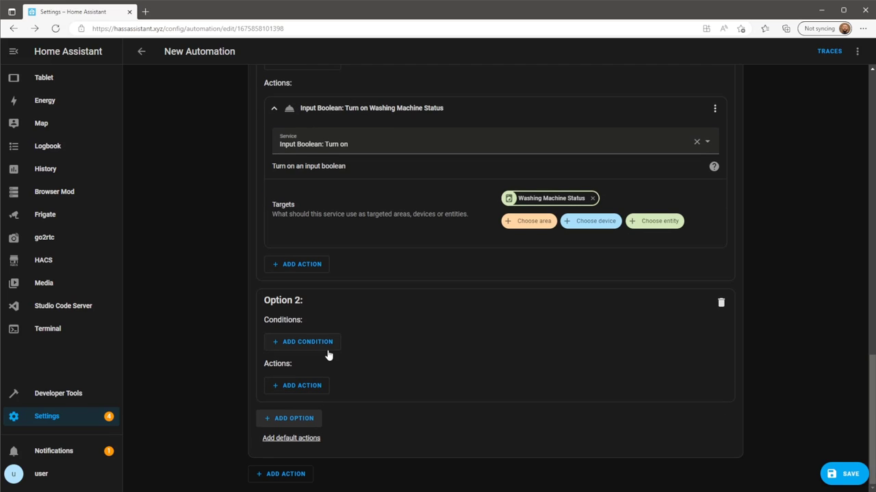
pyautogui.click(329, 348)
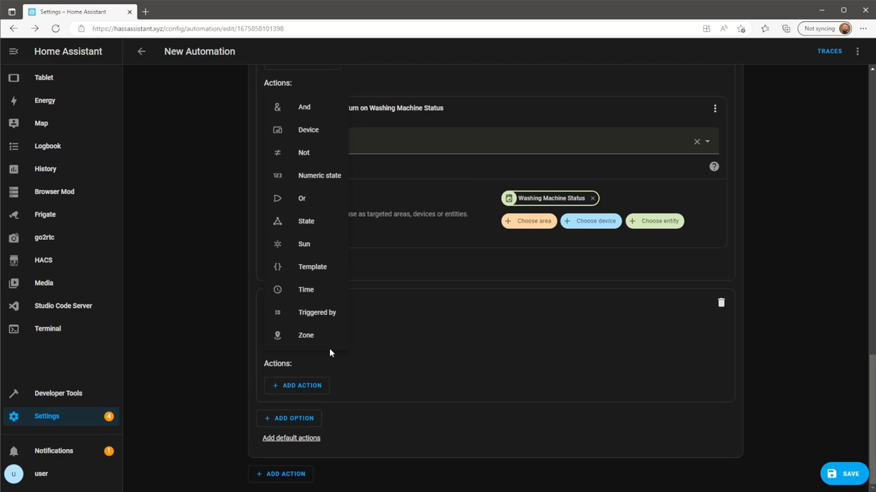
pyautogui.click(336, 322)
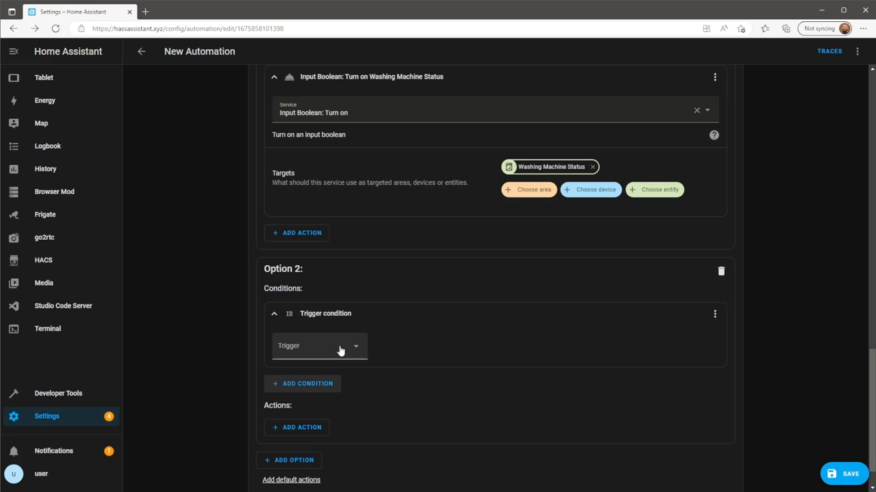
pyautogui.click(339, 350)
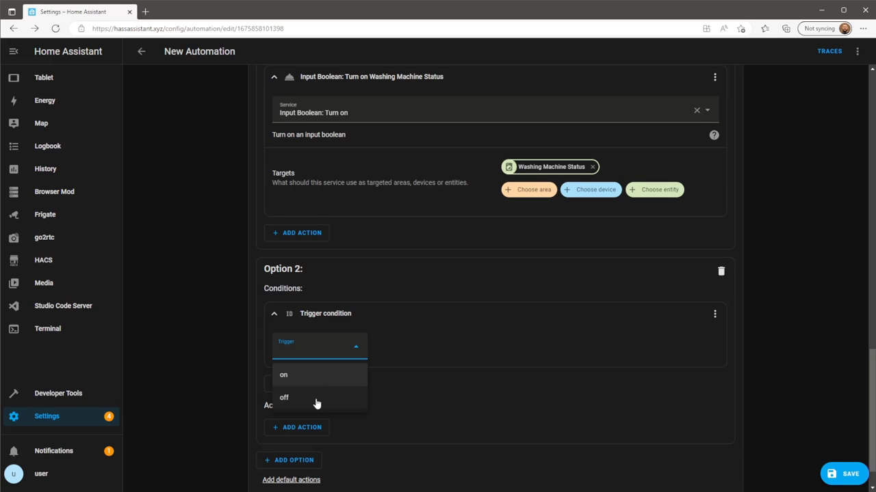
pyautogui.click(316, 404)
# Add a service call to Option 2 using Input Boolean: Turn off, targeting Washing Machine Status, and save the automation
pyautogui.click(312, 429)
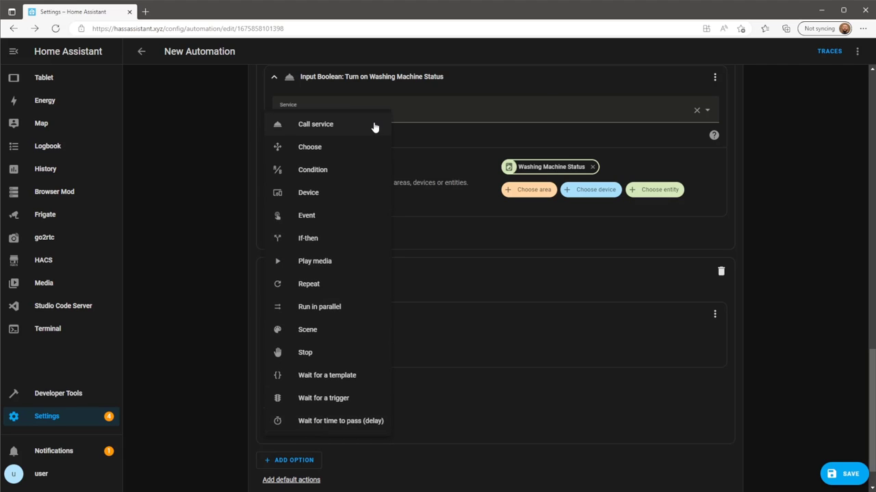
pyautogui.click(375, 127)
pyautogui.click(435, 392)
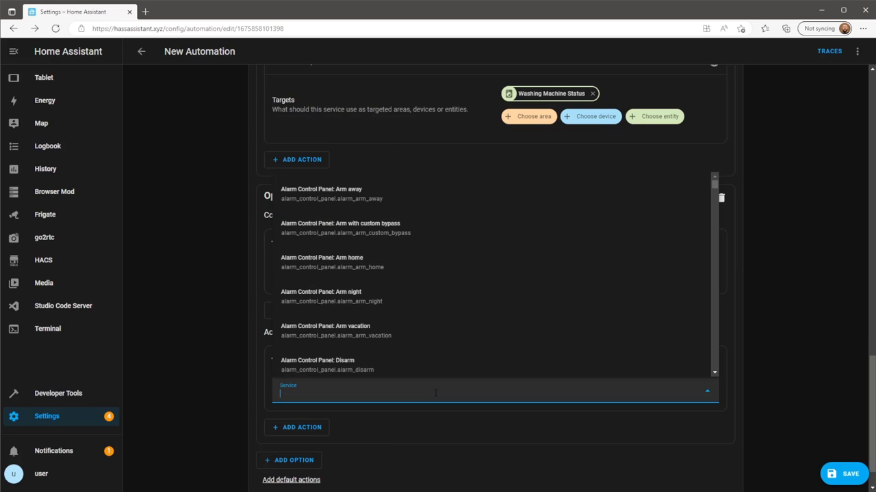
pyautogui.write('input')
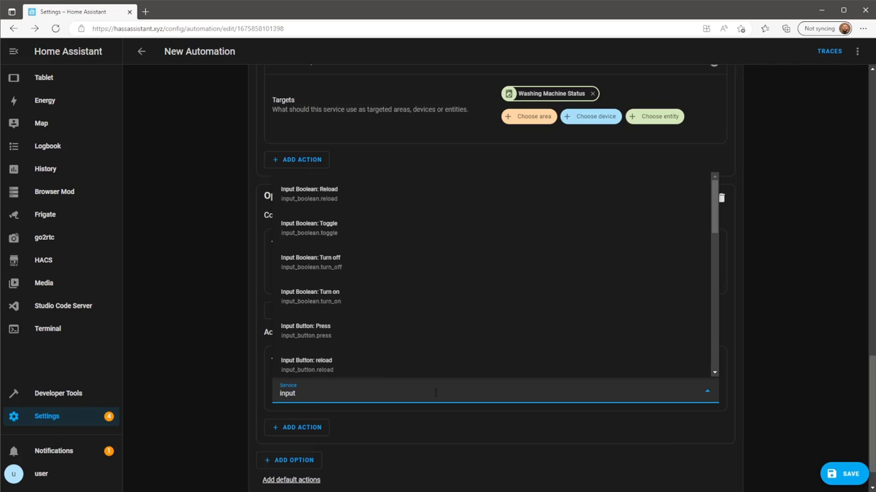
pyautogui.click(456, 275)
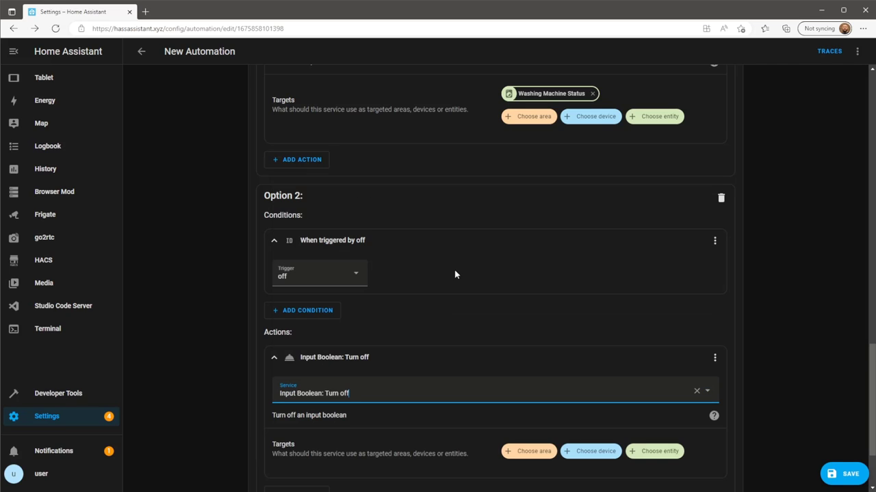
pyautogui.click(643, 459)
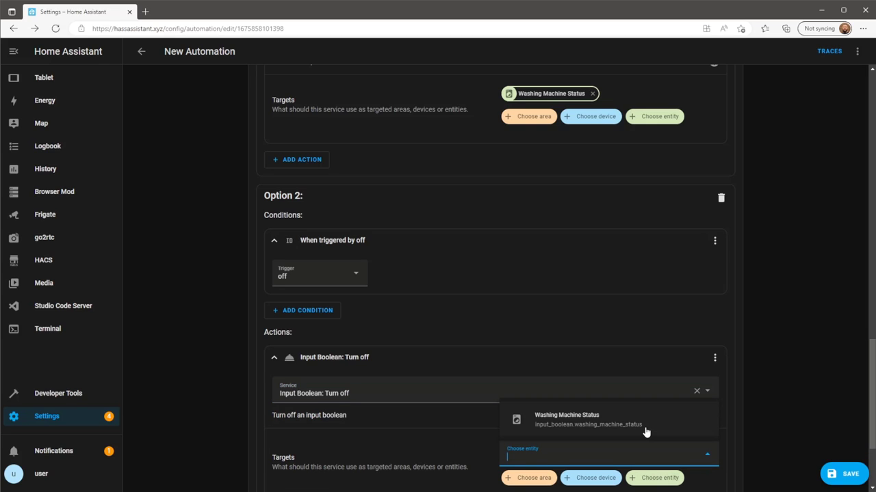
pyautogui.click(645, 428)
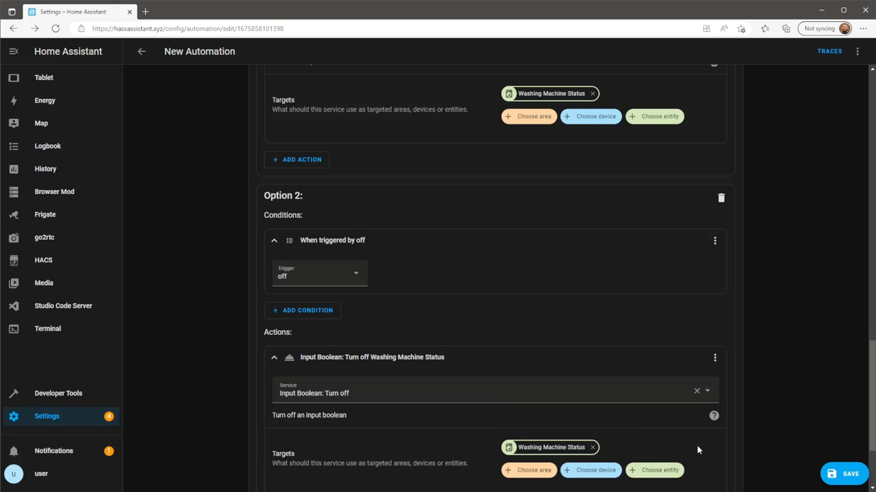
pyautogui.click(847, 479)
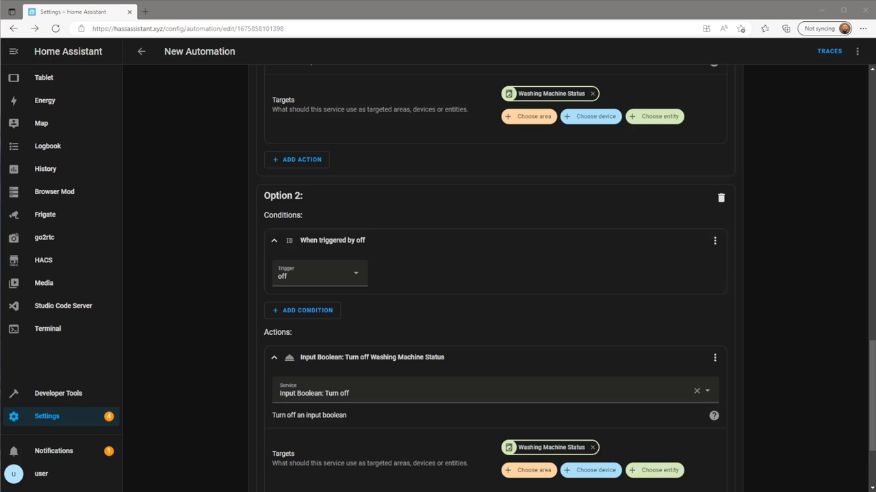
# Go to the Tablet dashboard's Kitchen view and open the dashboard's raw configuration for editing
pyautogui.click(74, 82)
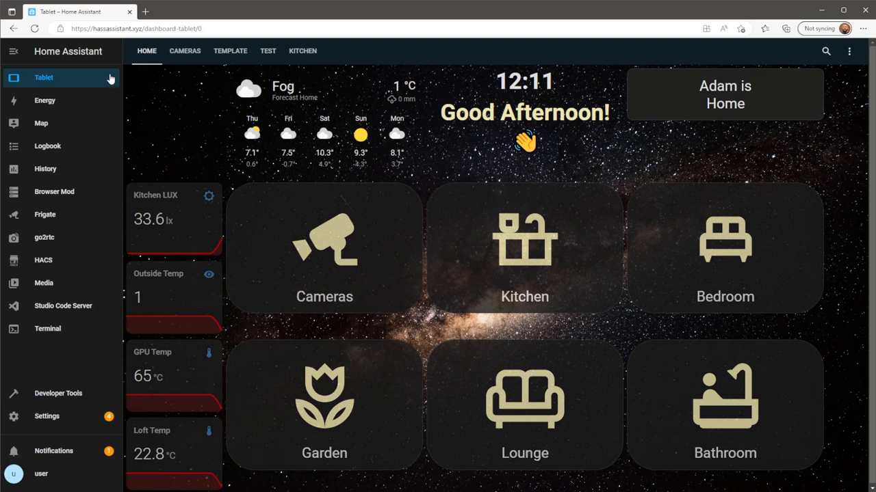
pyautogui.click(311, 56)
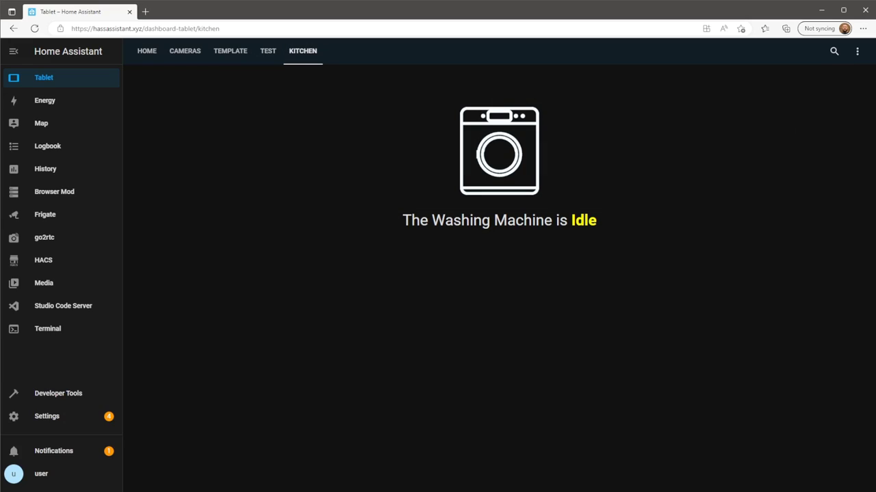
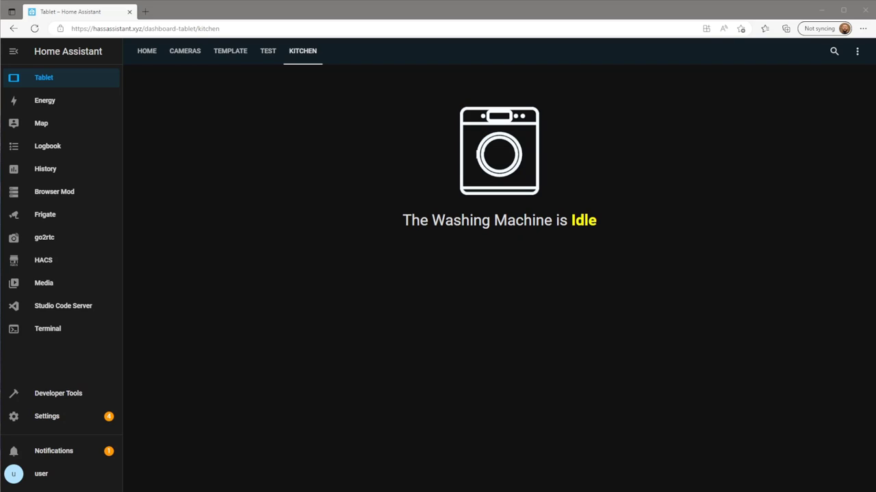
pyautogui.click(860, 56)
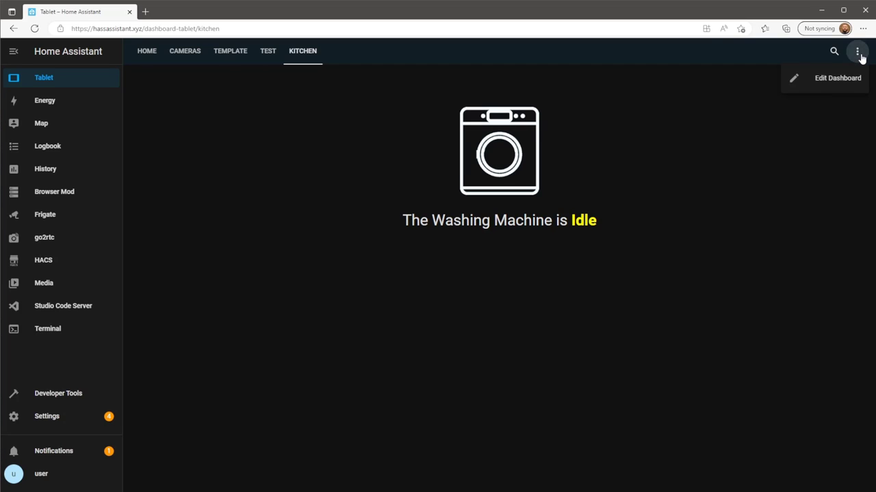
pyautogui.click(846, 80)
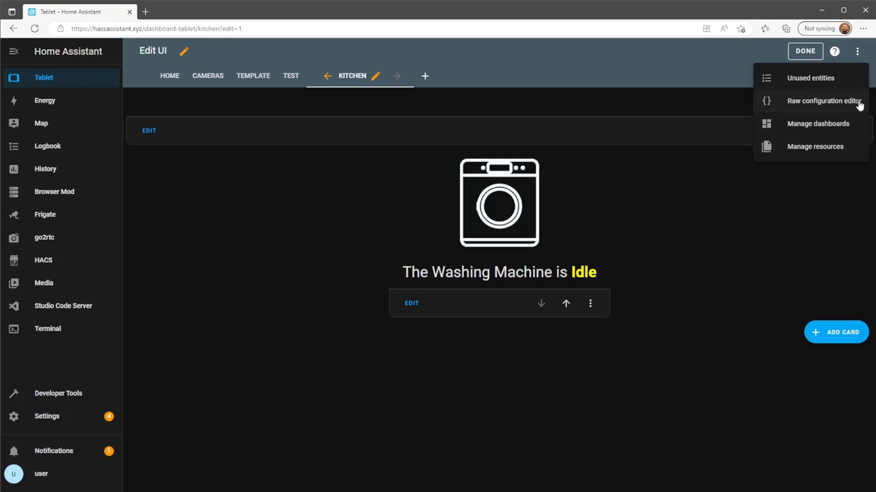
pyautogui.click(860, 102)
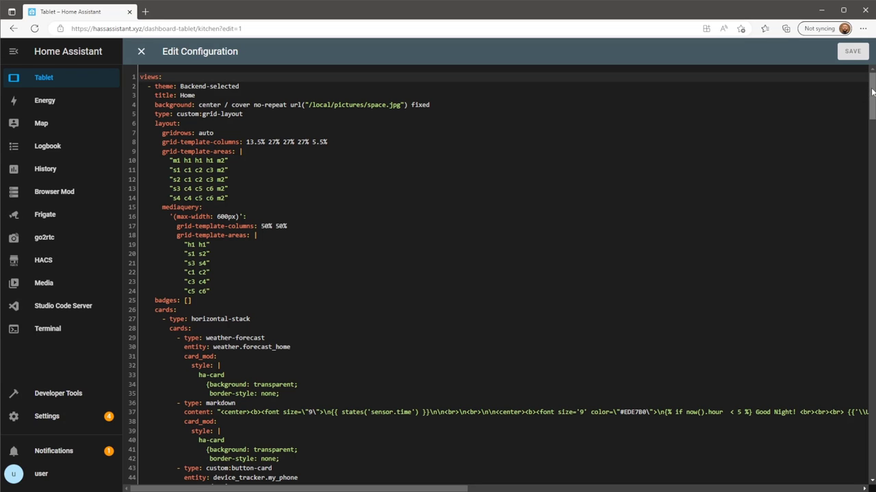
# Add `background: center / cover no-repeat url("/local/pictures/space.jpg") fixed` under the Kitchen view's title, save the configuration, and finish editing the dashboard
pyautogui.moveTo(871, 96); pyautogui.dragTo(872, 444)
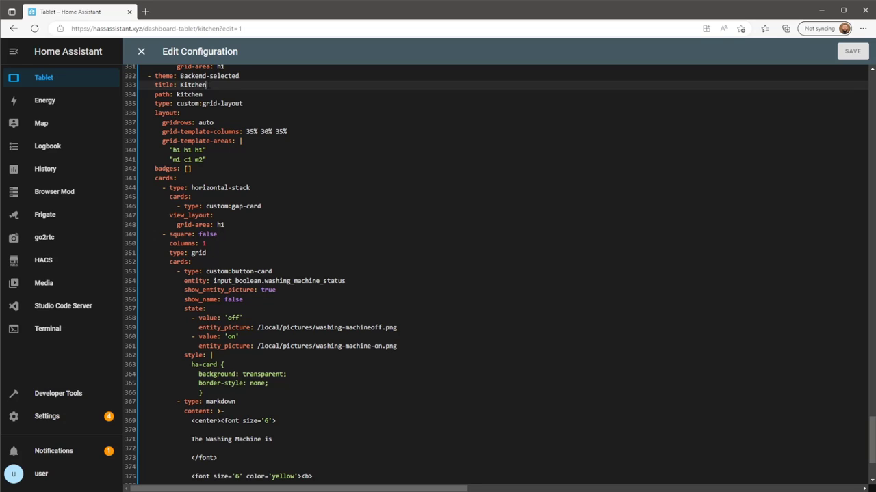
pyautogui.doubleClick(193, 85)
pyautogui.click(207, 85)
pyautogui.press('Return')
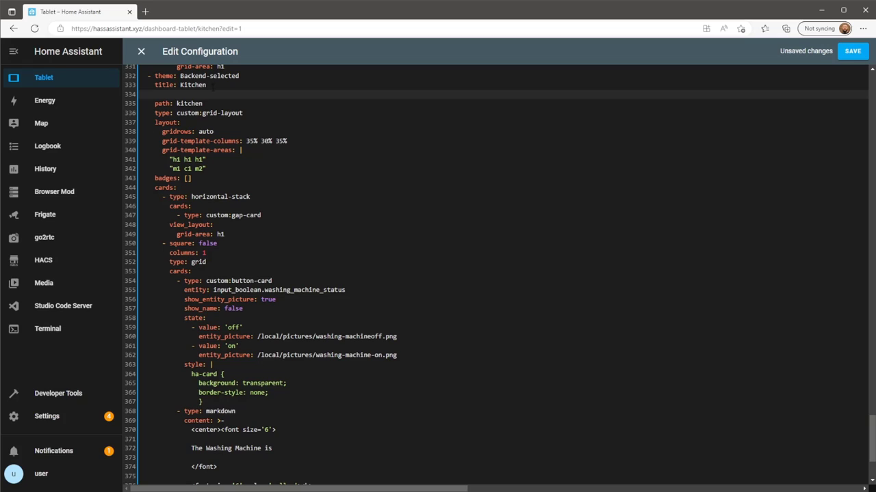
pyautogui.write('background: center / cover no-repeat')
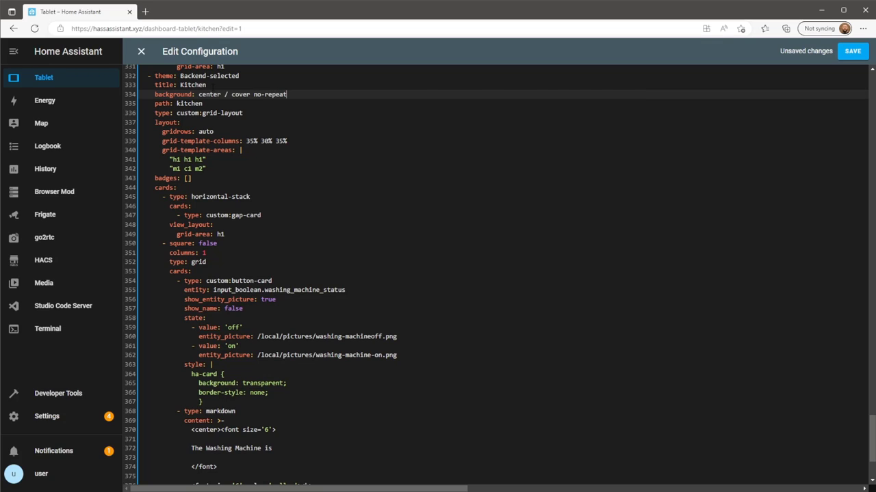
pyautogui.write(' url("/local/pictures/space.jpg')
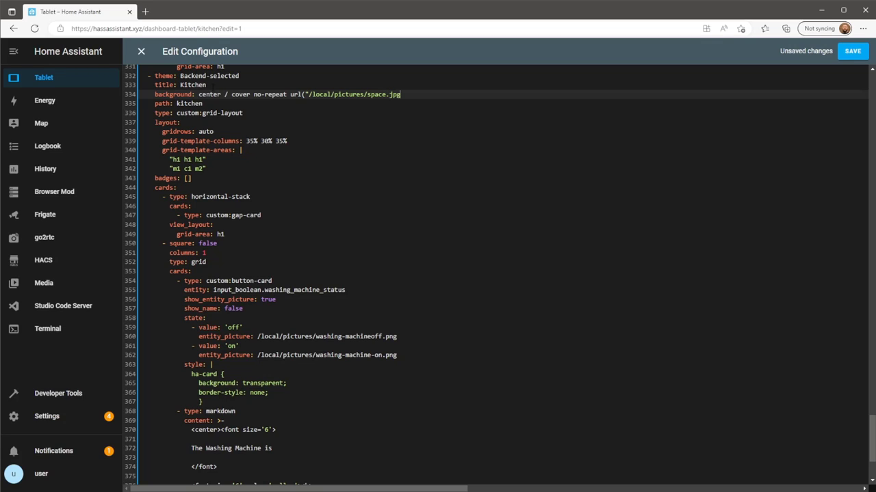
pyautogui.write('") fixed')
pyautogui.click(853, 55)
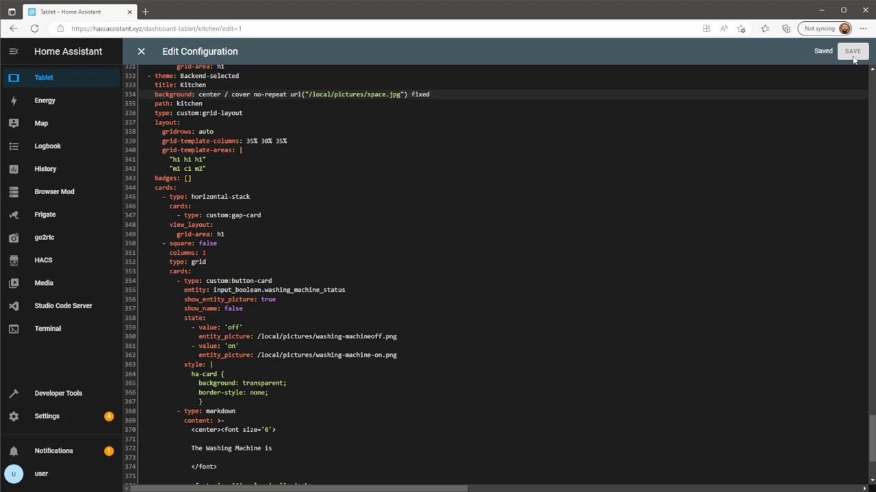
pyautogui.click(141, 51)
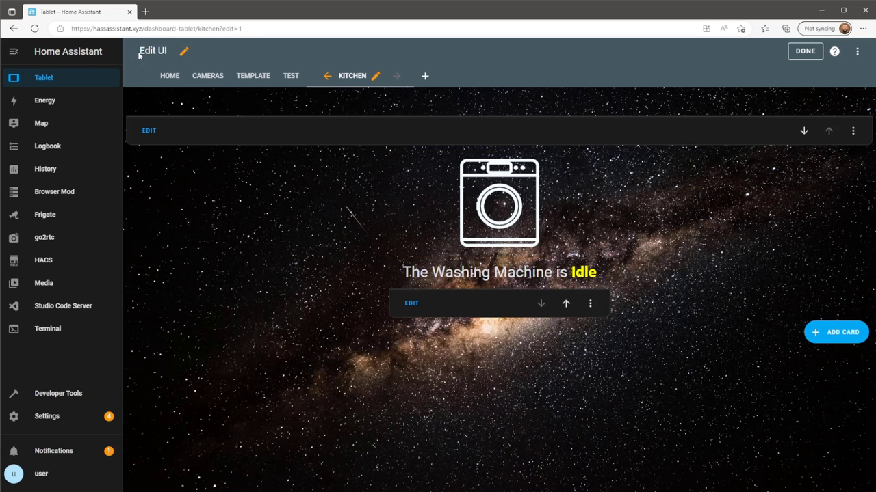
pyautogui.click(800, 53)
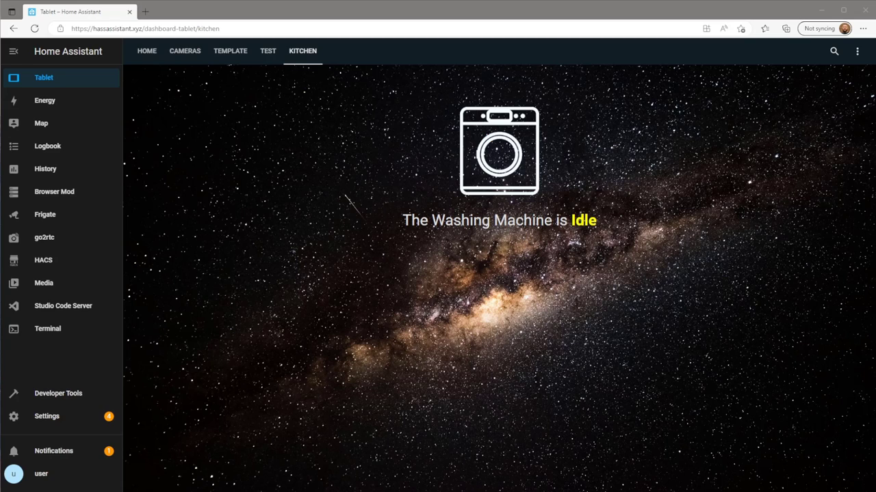
# Copy the Kitchen view's web address
pyautogui.click(382, 30)
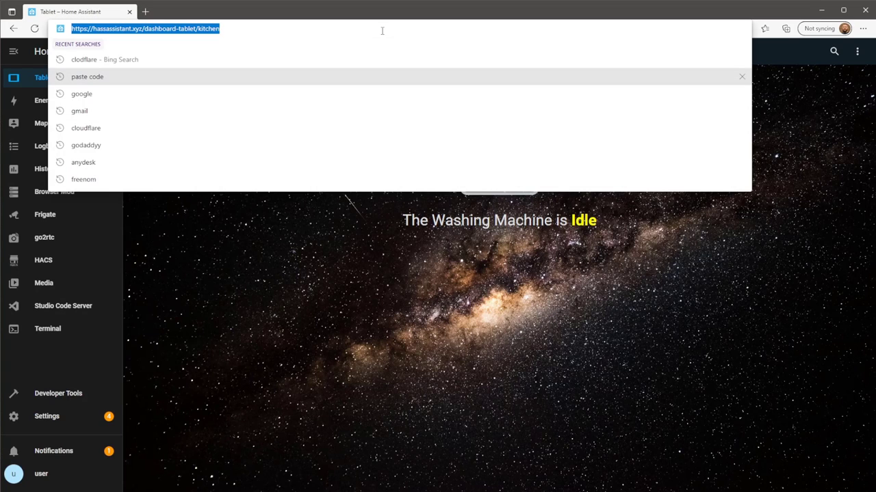
pyautogui.rightClick(198, 30)
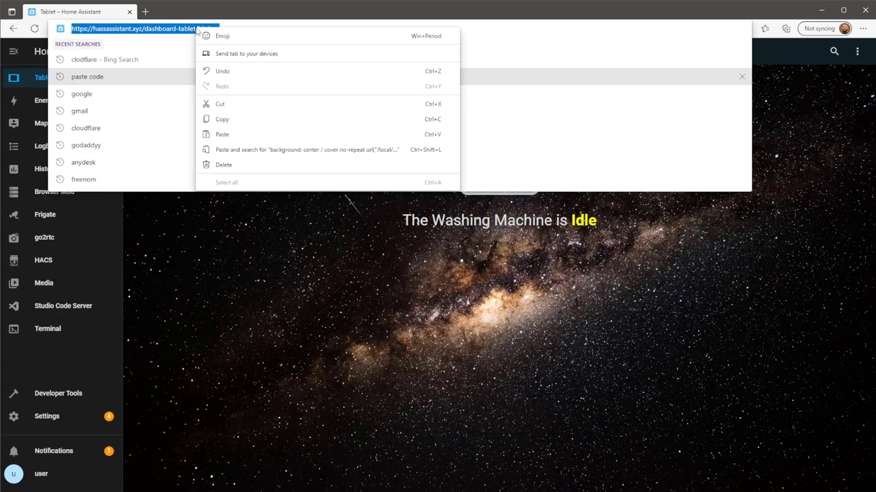